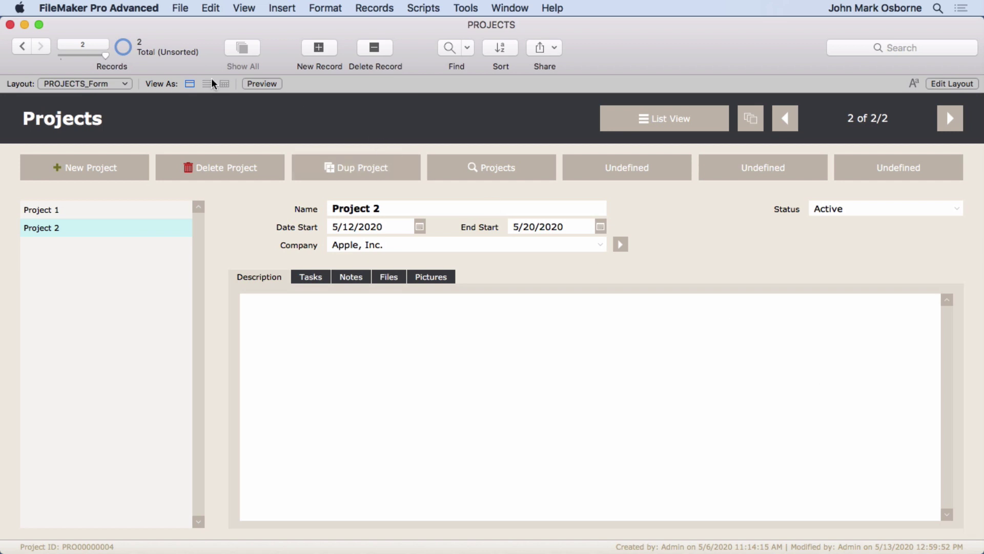
Step: Open the database's relationships graph and highlight COMPANIES, EMPLOYEES, PROJECTS and TASKS together
left_click(181, 7)
mouse_move(225, 125)
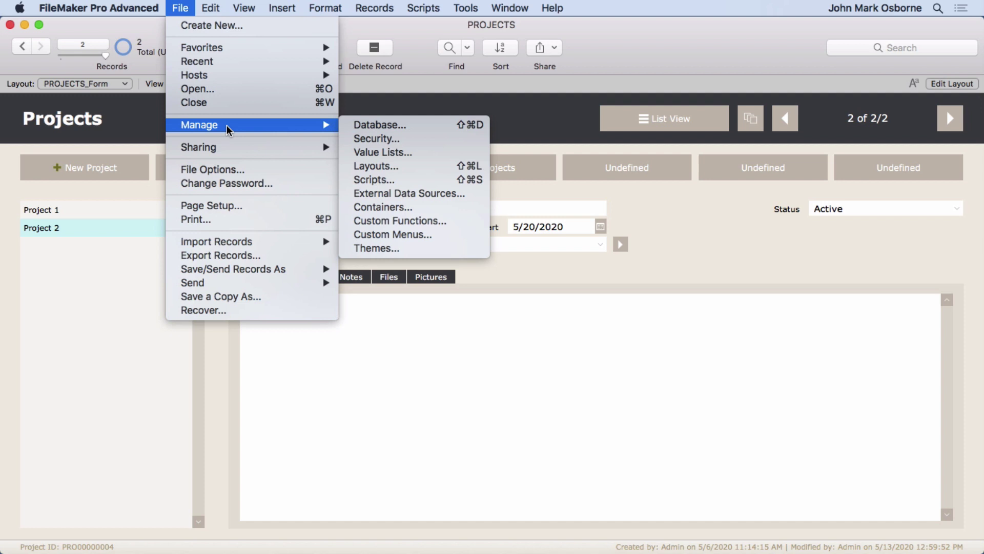
left_click(385, 124)
left_click(537, 54)
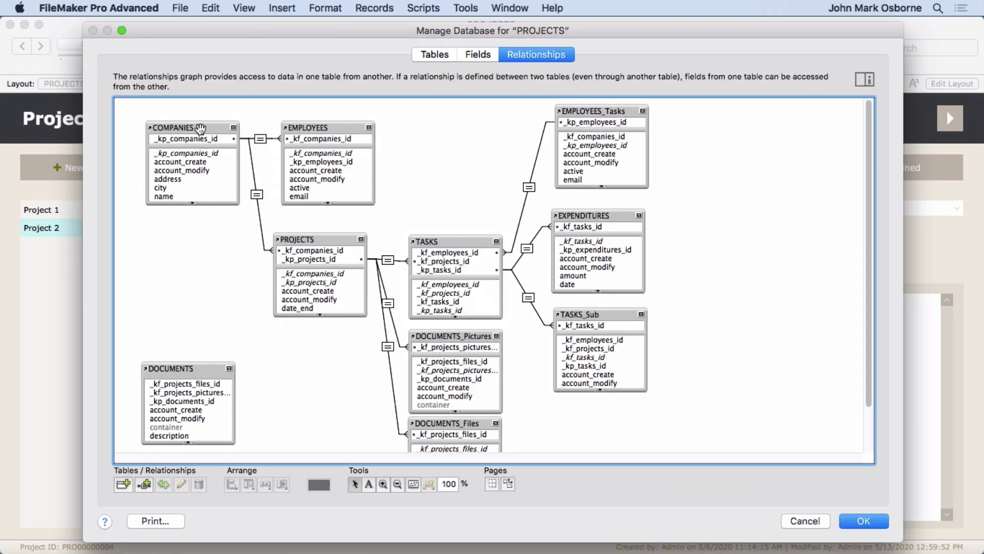
left_click(199, 128)
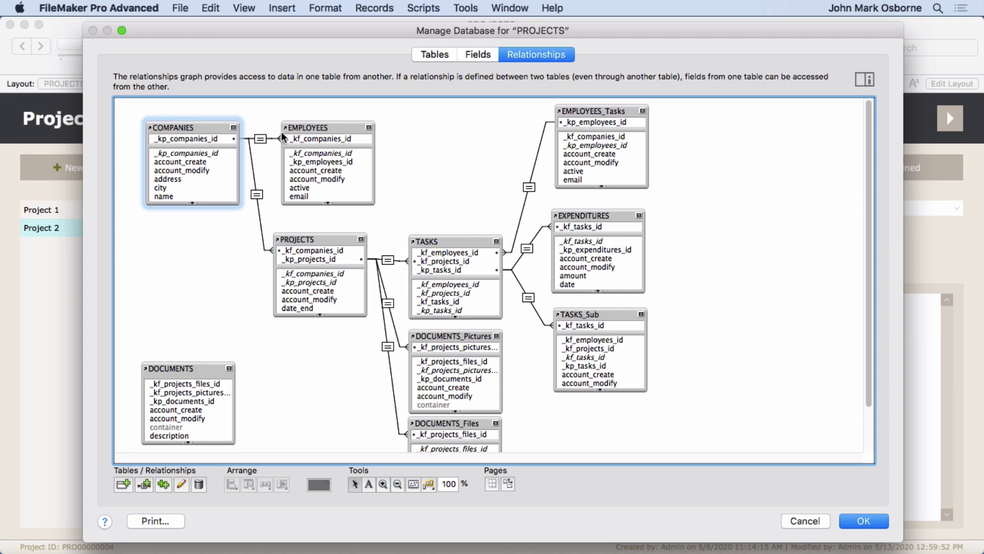
left_click(313, 128, "shift")
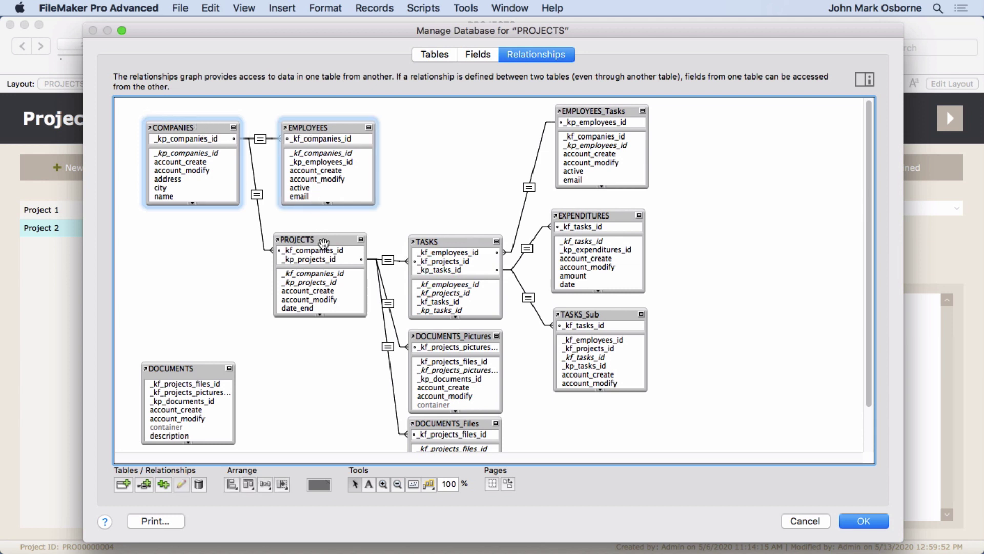
left_click(317, 243, "shift")
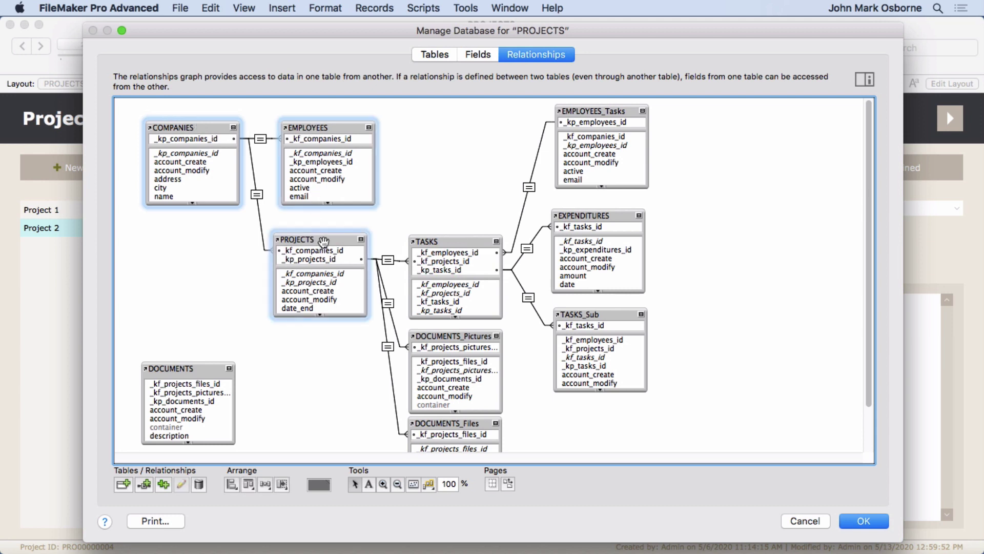
left_click(445, 241, "shift")
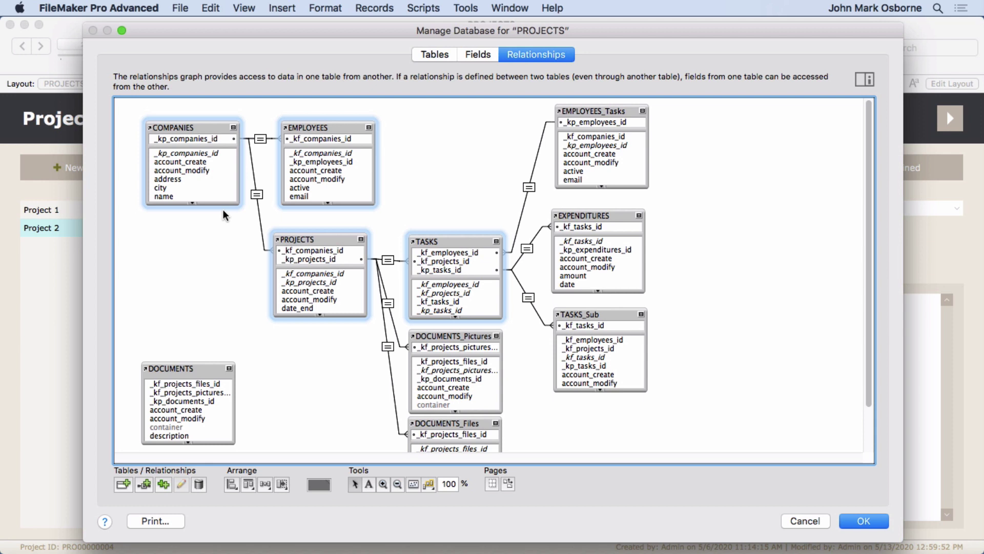
Step: Examine how TASKS links back through PROJECTS to COMPANIES and EMPLOYEES in the graph, and close the database management window
left_click(191, 106)
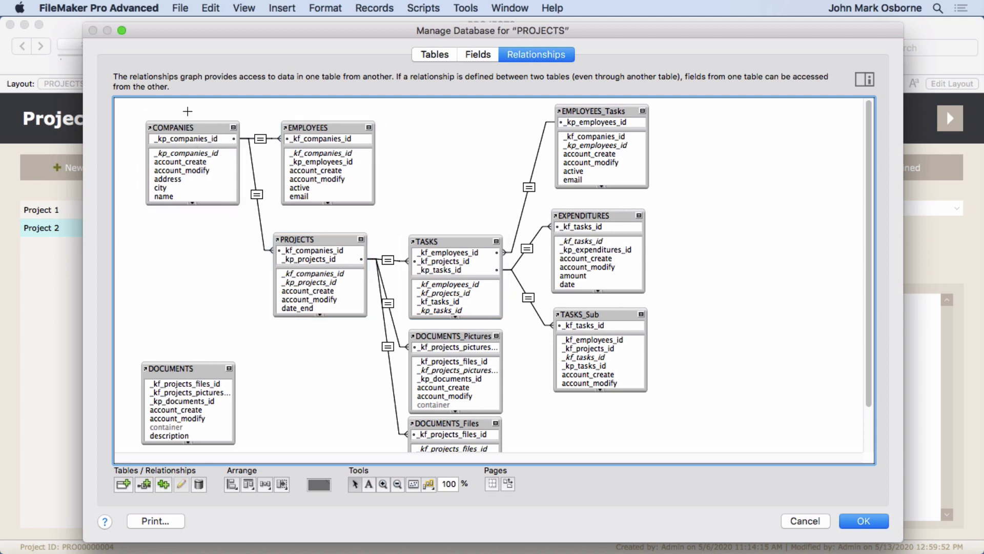
left_click(187, 126)
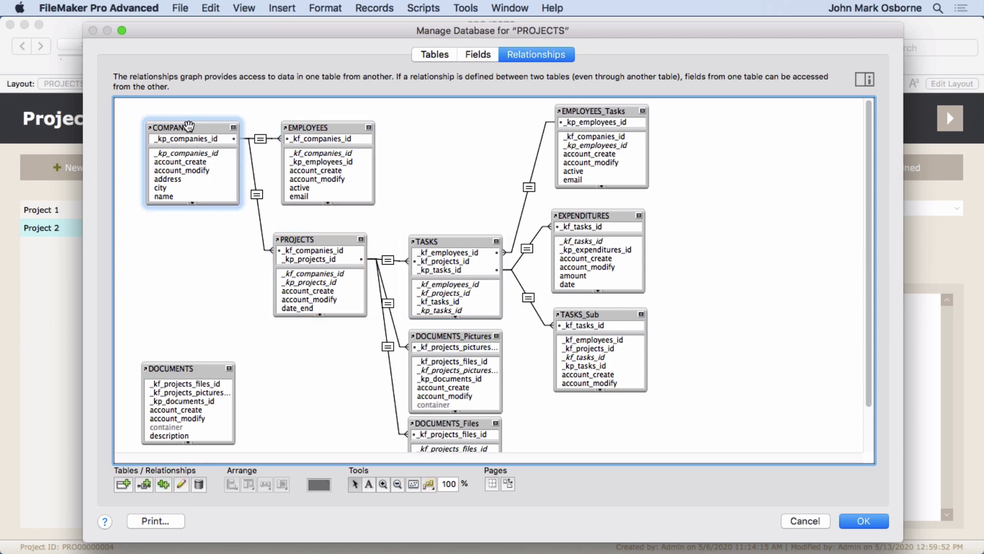
left_click(434, 242)
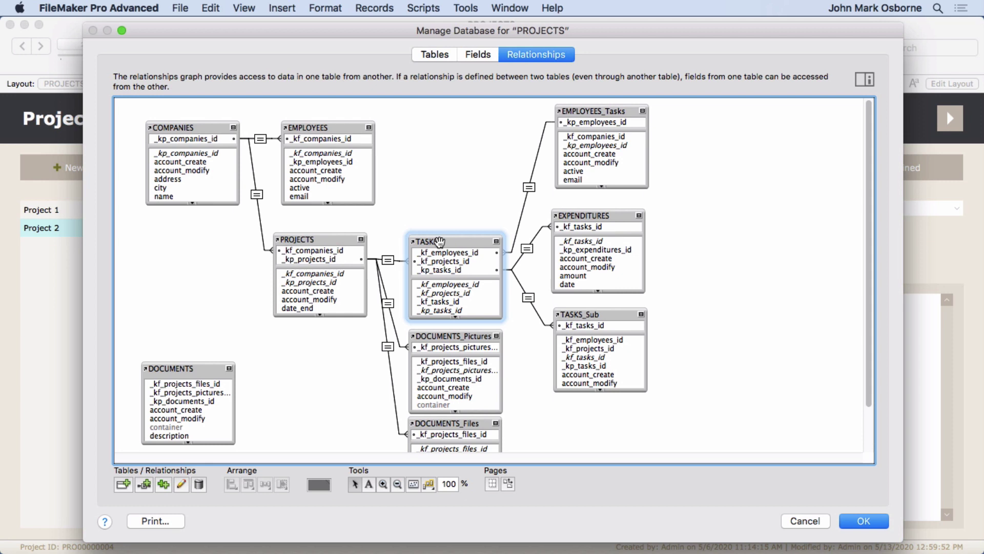
left_click(314, 239)
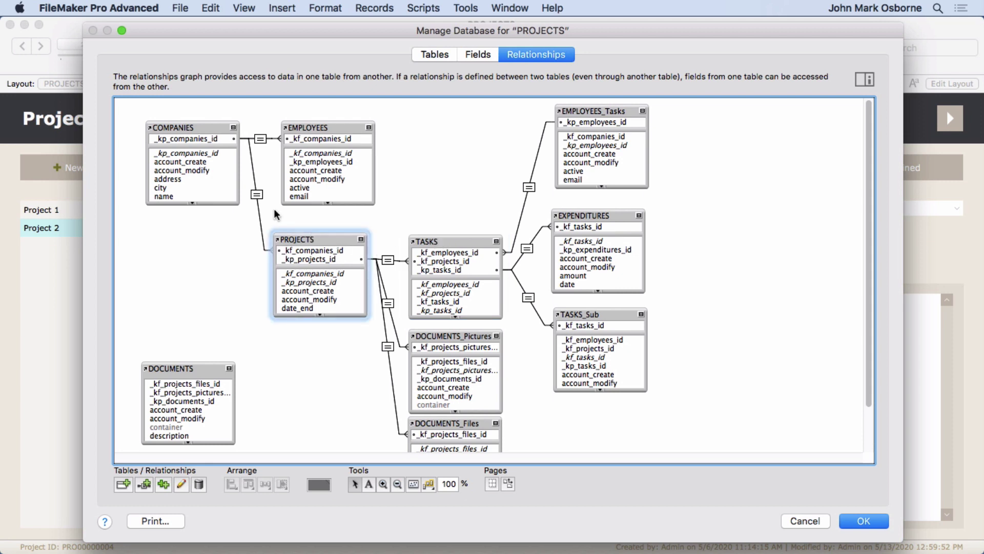
left_click(190, 127)
left_click(307, 130)
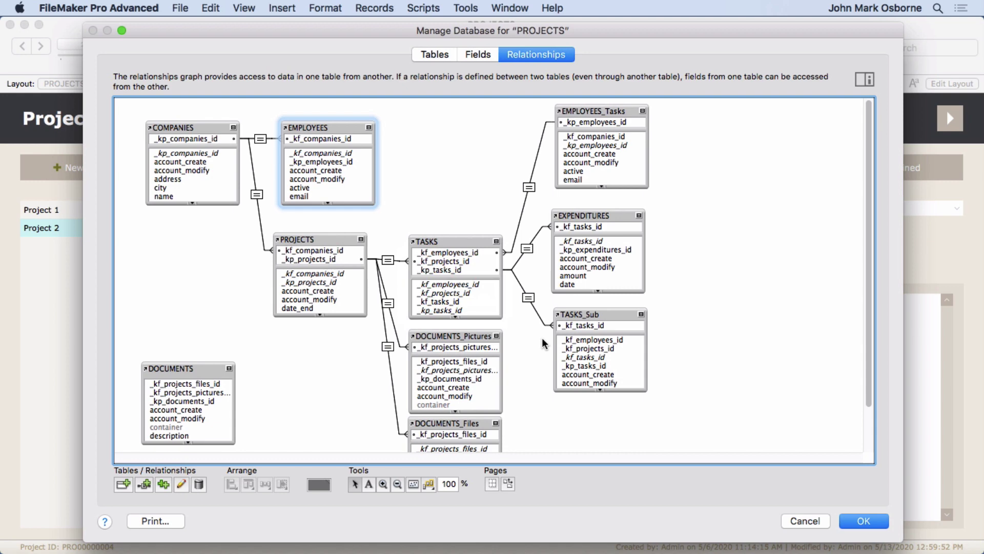
left_click(853, 521)
Step: In Layout mode, create a computer Form layout named TASKS_Report that shows records from TASKS
left_click(953, 84)
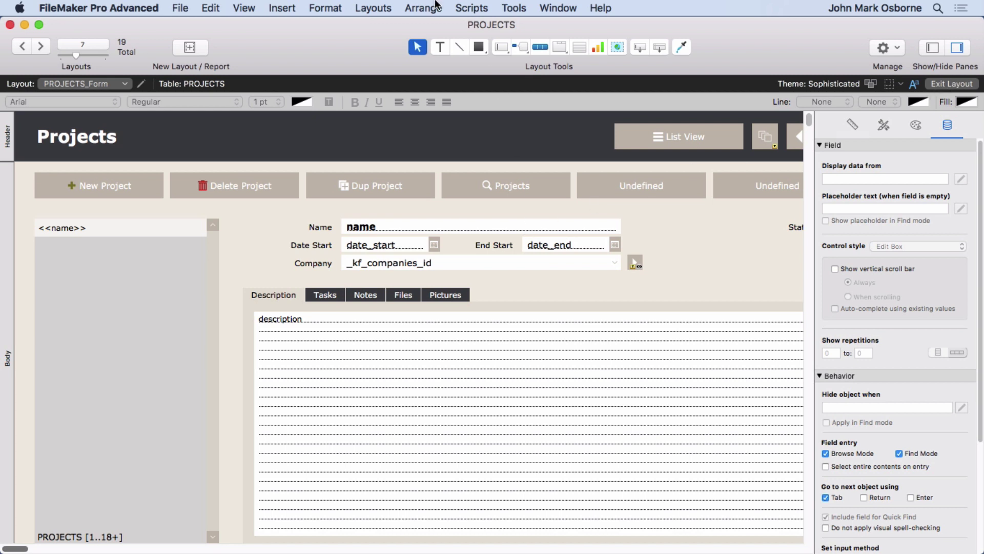
left_click(369, 8)
left_click(382, 25)
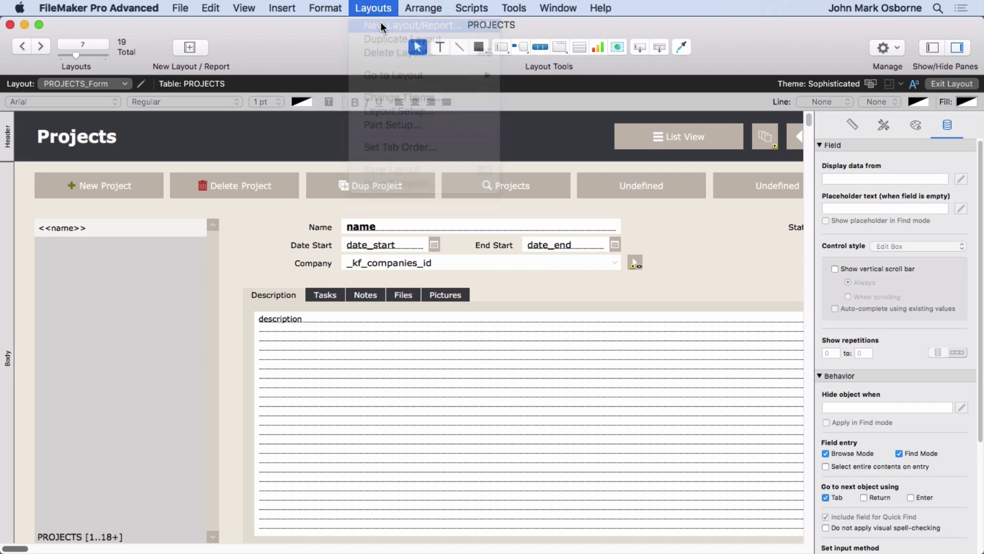
left_click(432, 103)
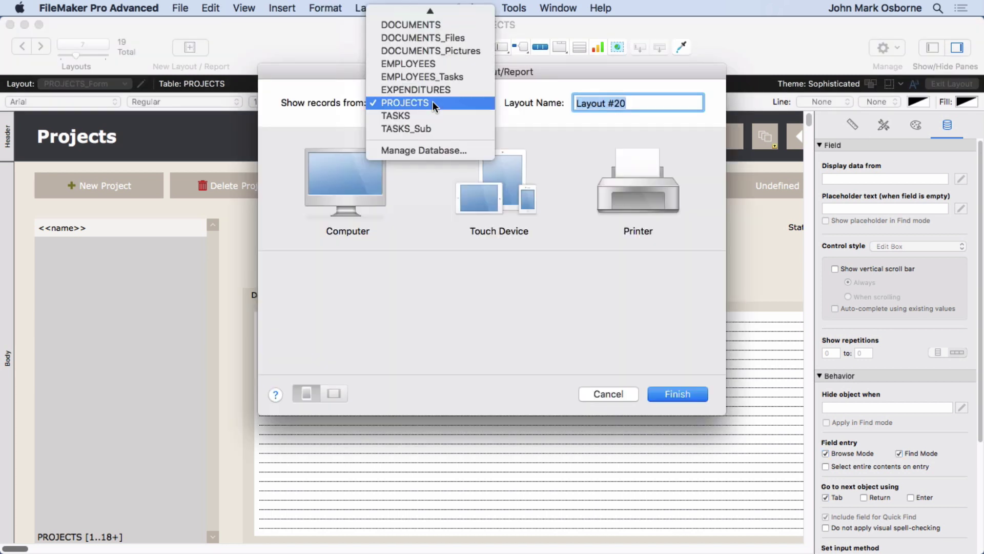
left_click(429, 114)
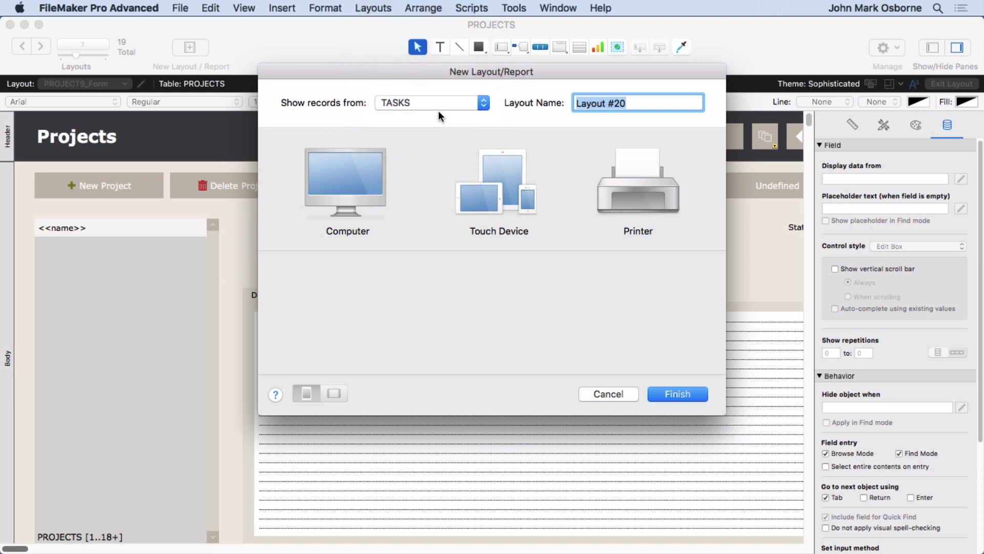
type("R")
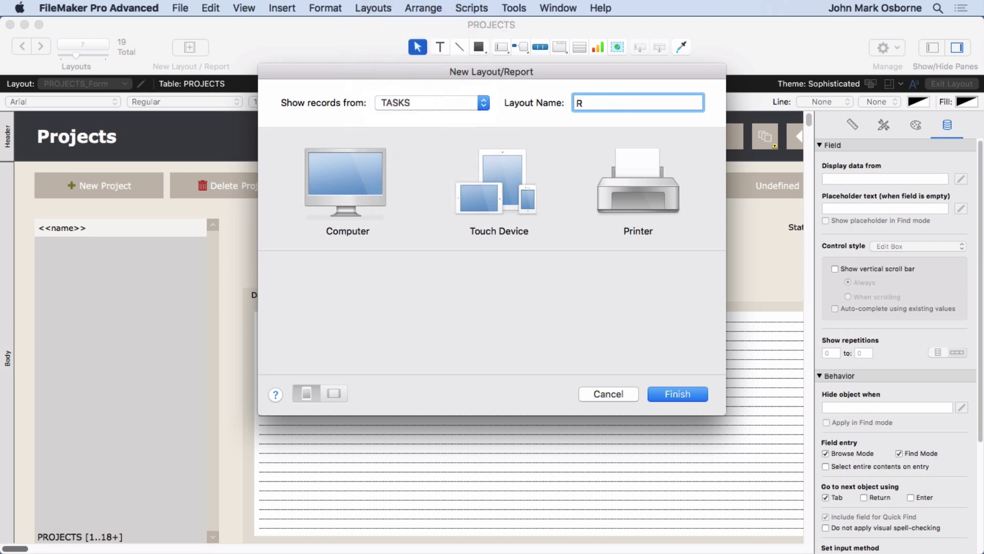
key("BackSpace")
type("TASKS_Report")
left_click(349, 193)
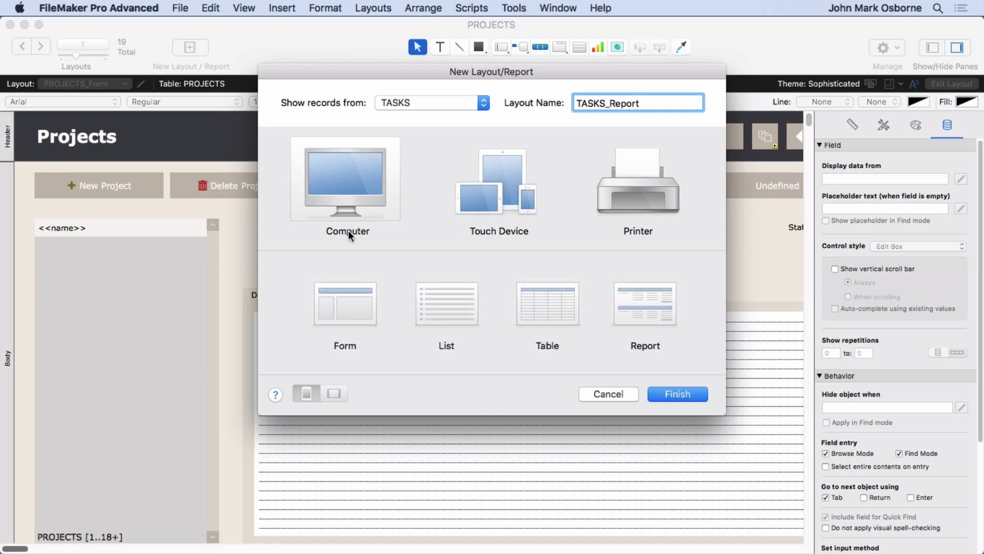
left_click(352, 305)
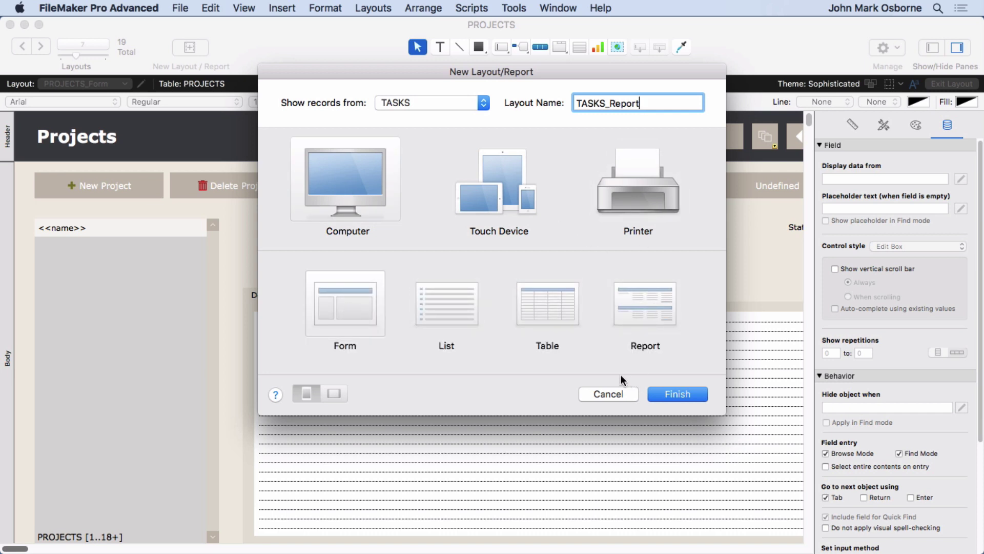
left_click(658, 394)
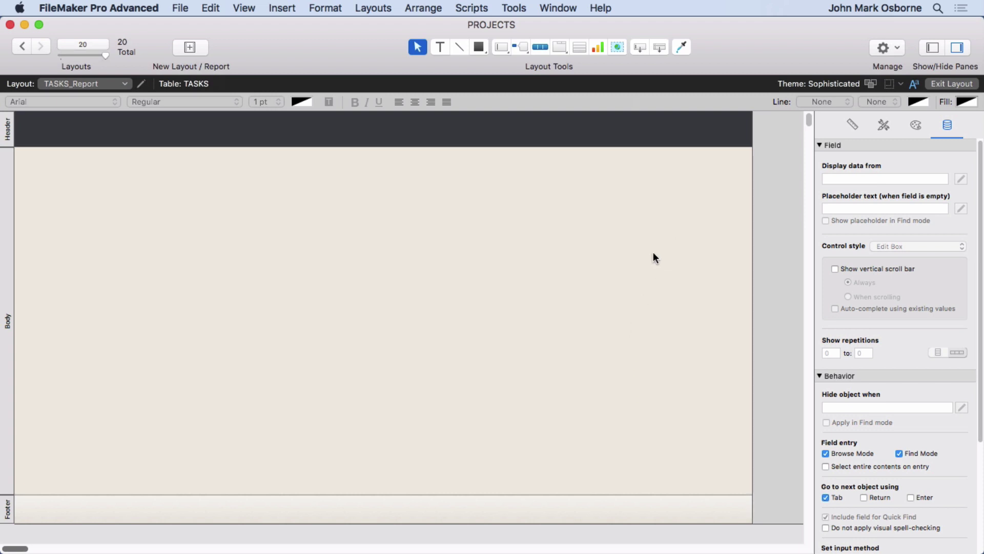
Step: Change the layout's theme to Minimalist
left_click(869, 83)
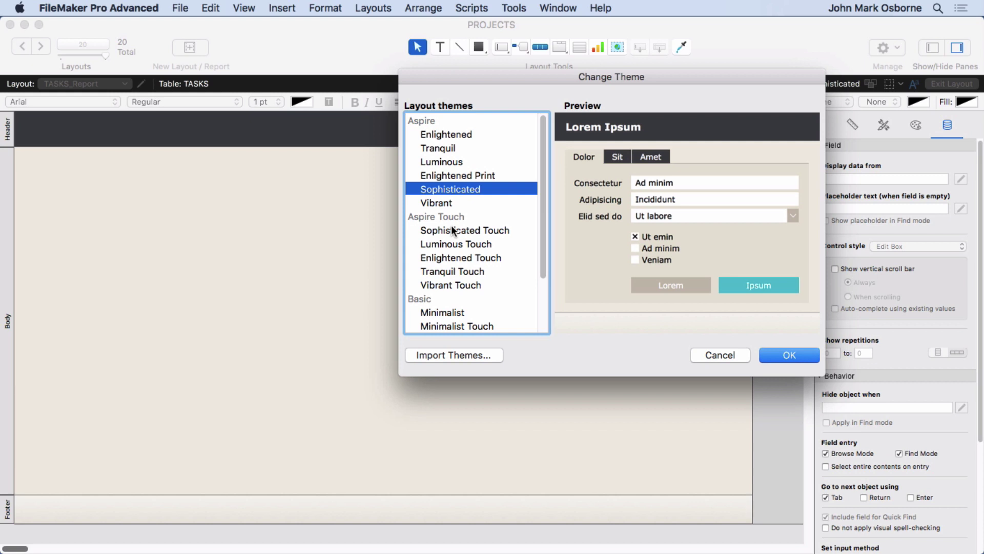
left_click(444, 310)
left_click(784, 355)
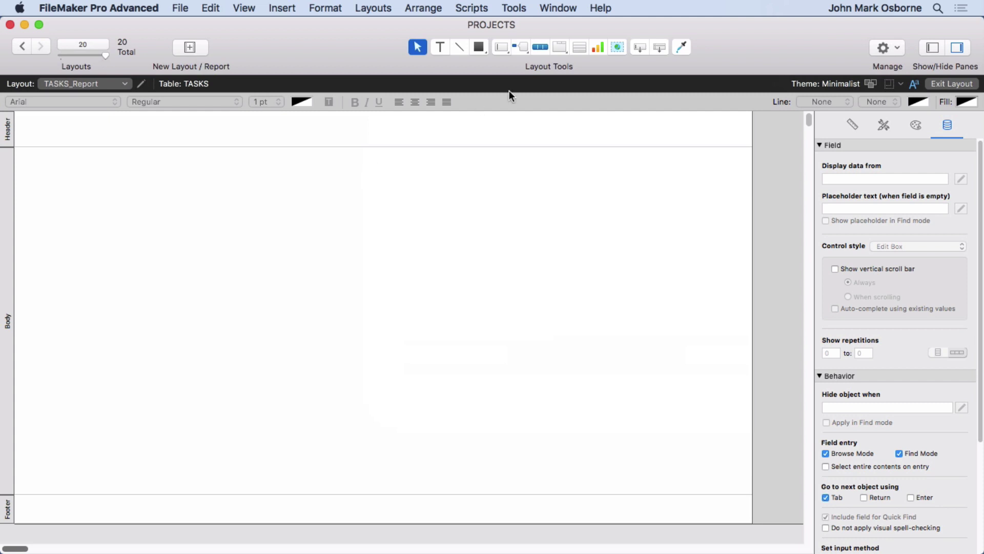
Step: Add the title "Report by Task" at 18 pt in the header's upper-left corner and shrink the header to fit it
left_click(441, 47)
left_click(53, 129)
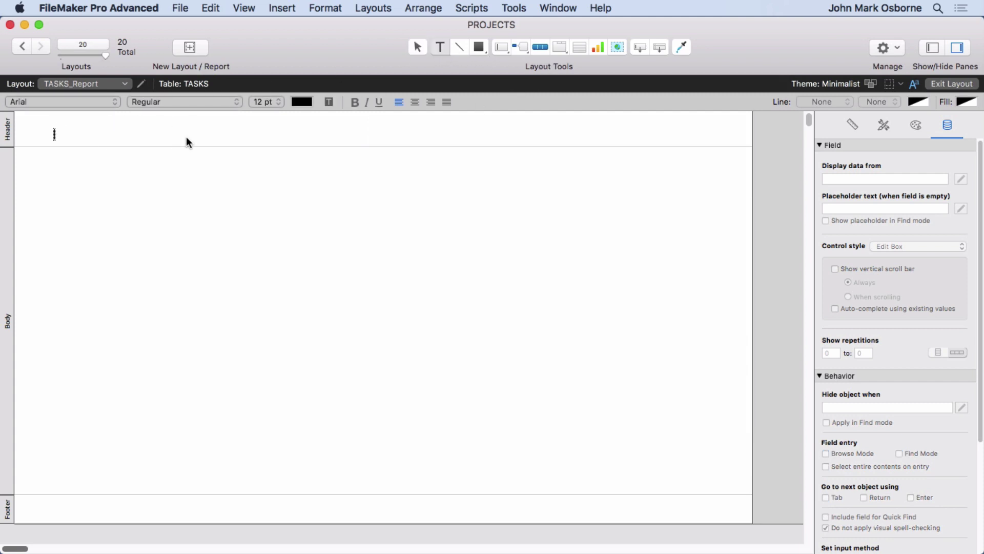
type("Report by Task")
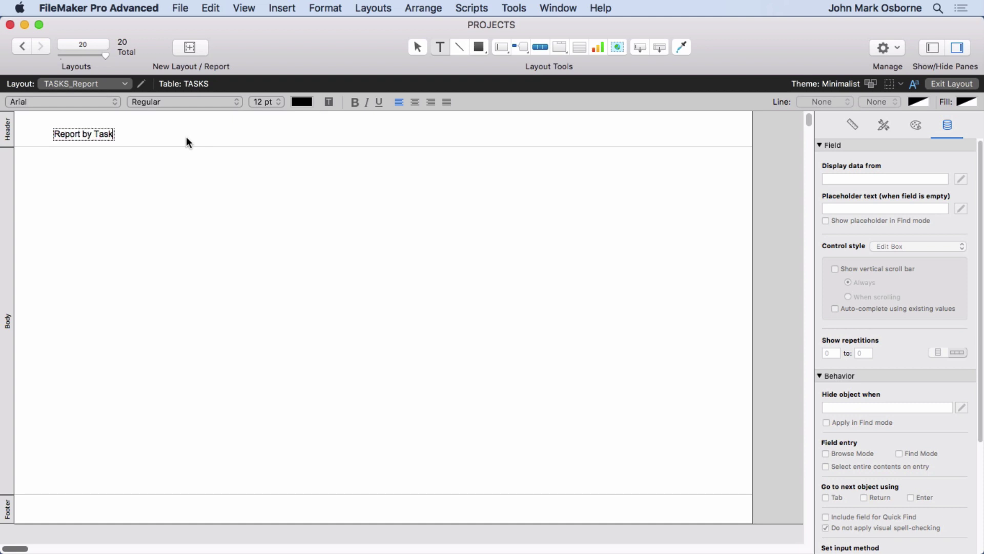
key("Escape")
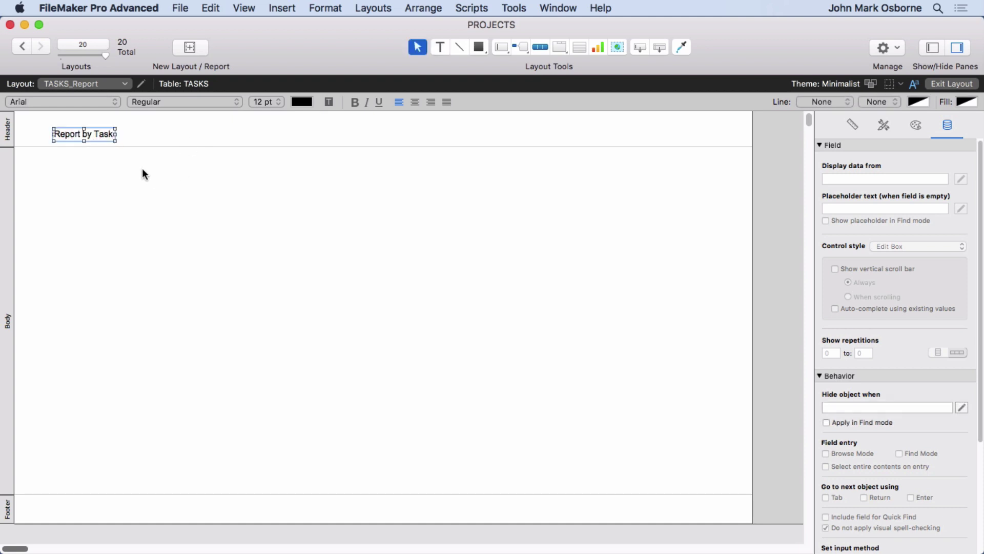
left_click(275, 102)
left_click(240, 136)
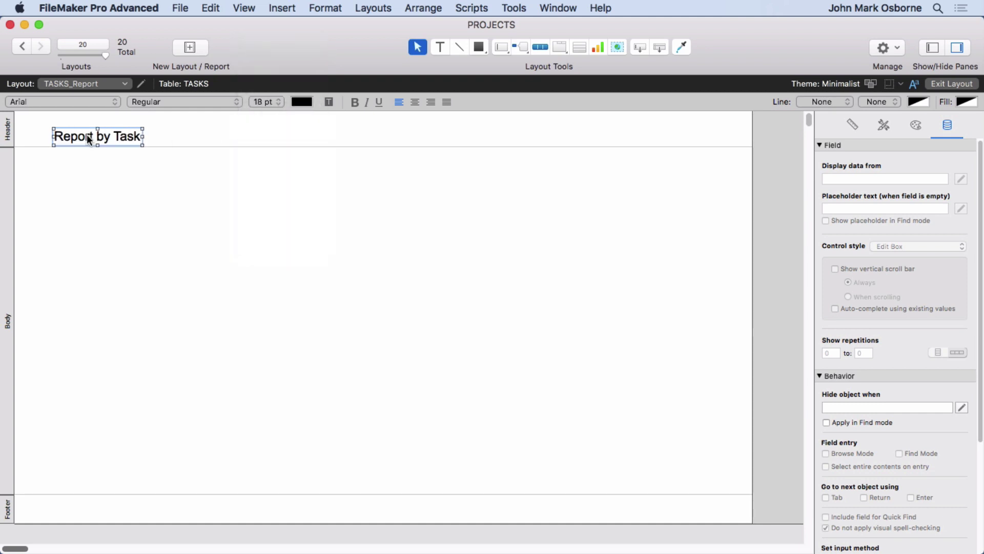
left_click_drag(88, 139, 61, 127)
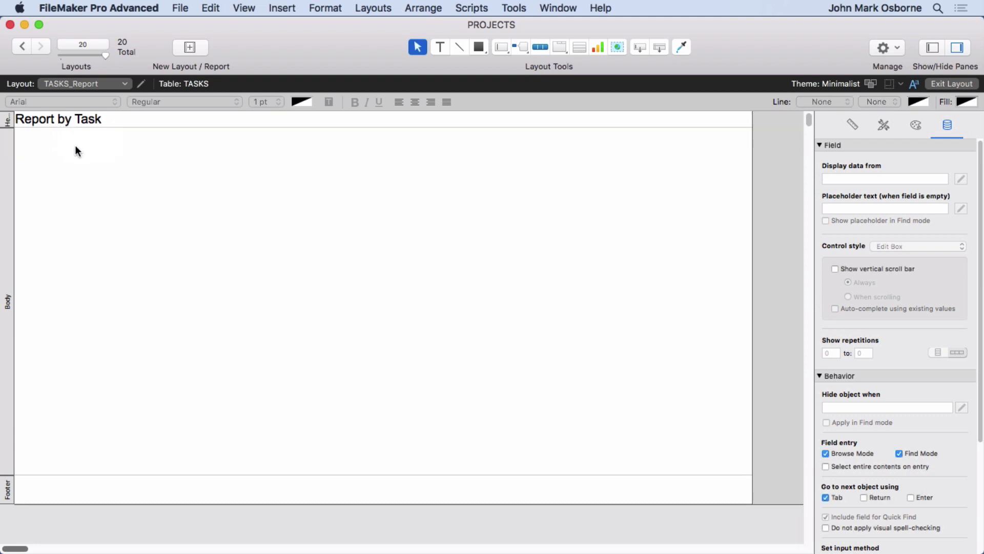
Step: Show page breaks on the layout and turn the Body into a sub-summary when sorted by _kf_projects_id, printed above the records
left_click(245, 7)
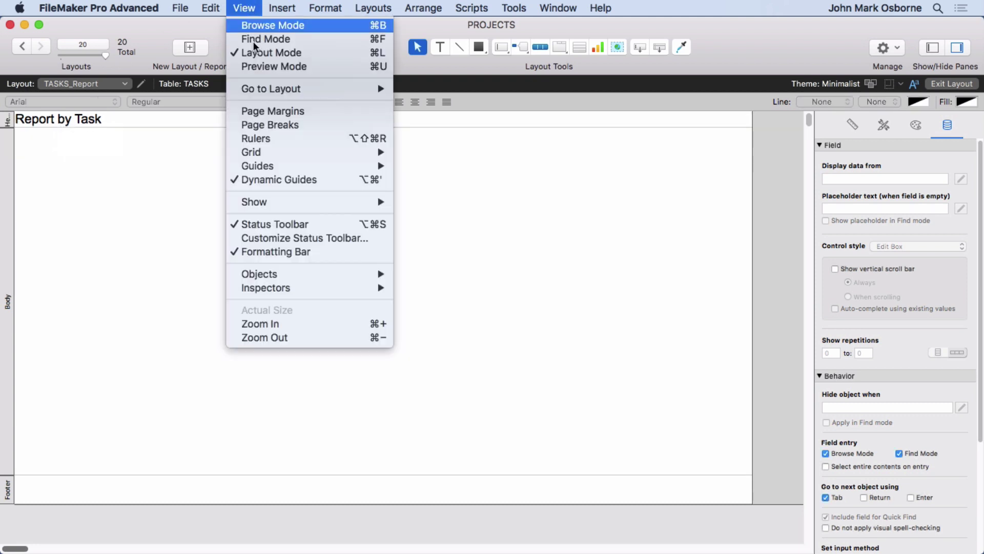
left_click(265, 125)
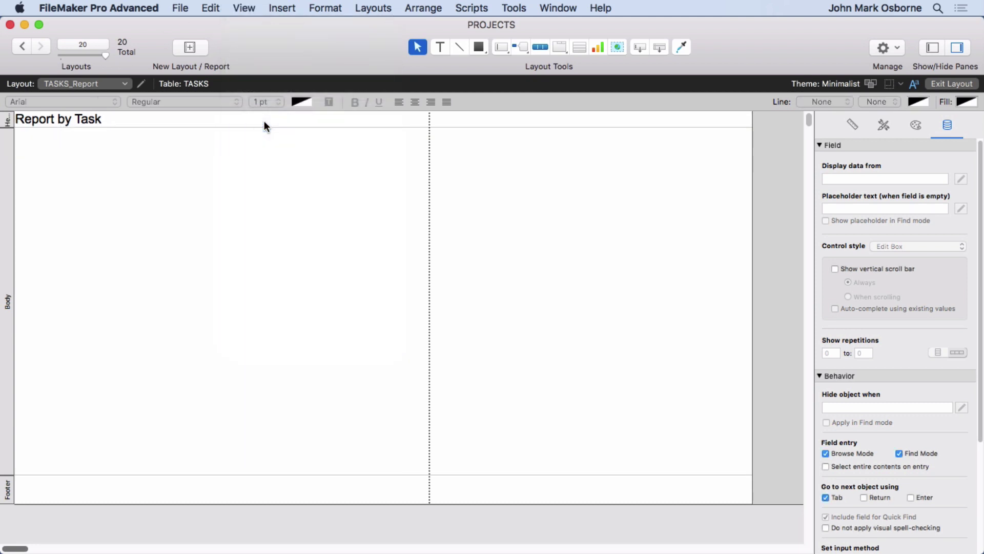
double_click(6, 189)
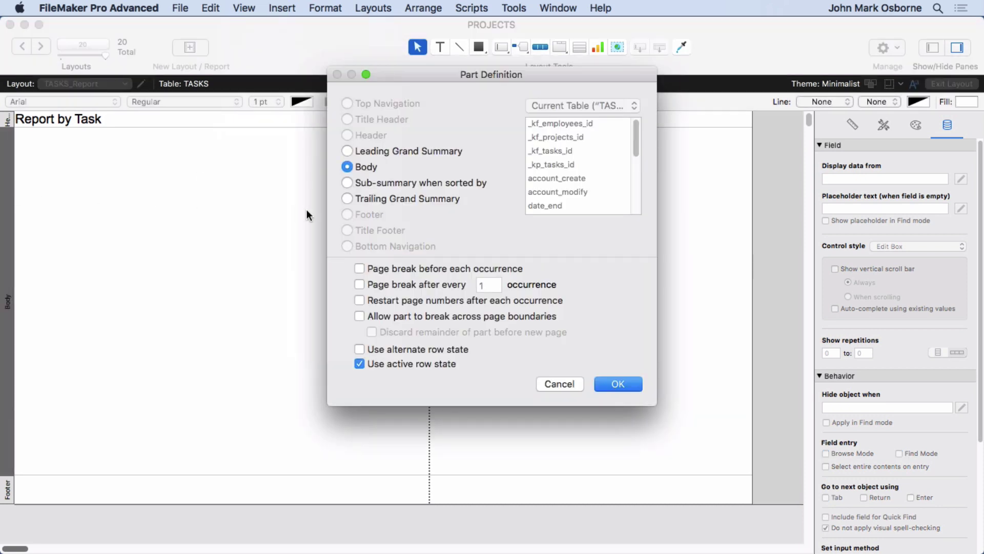
left_click(365, 182)
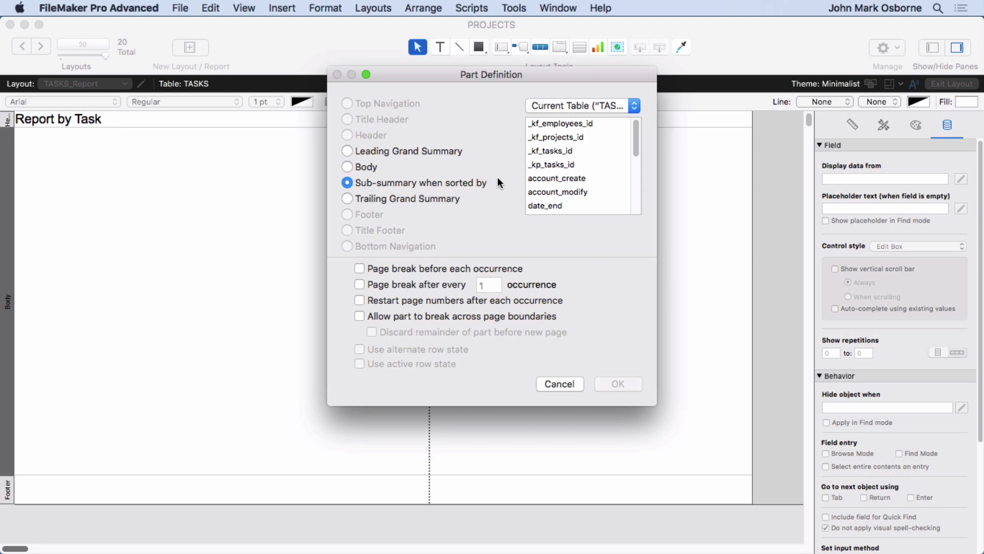
left_click(551, 137)
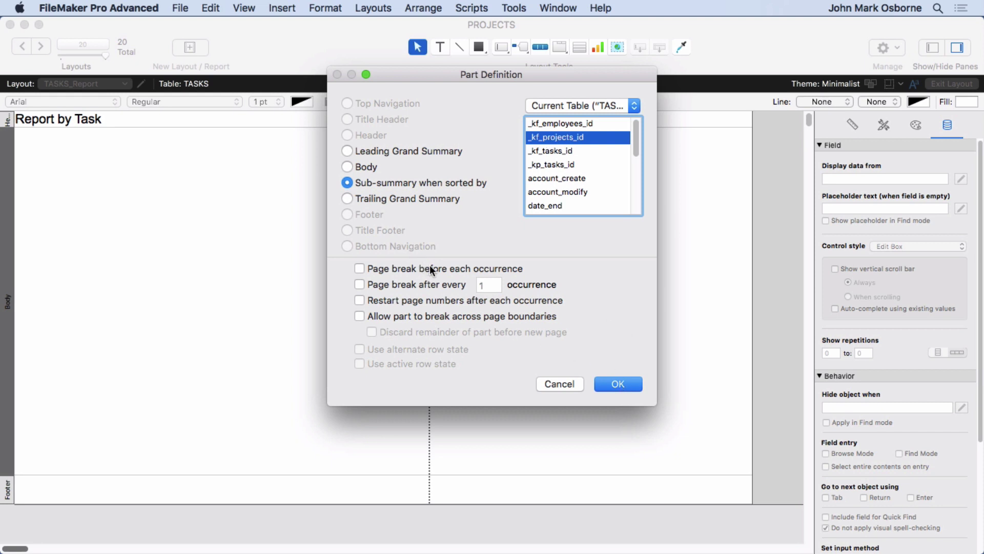
left_click(619, 382)
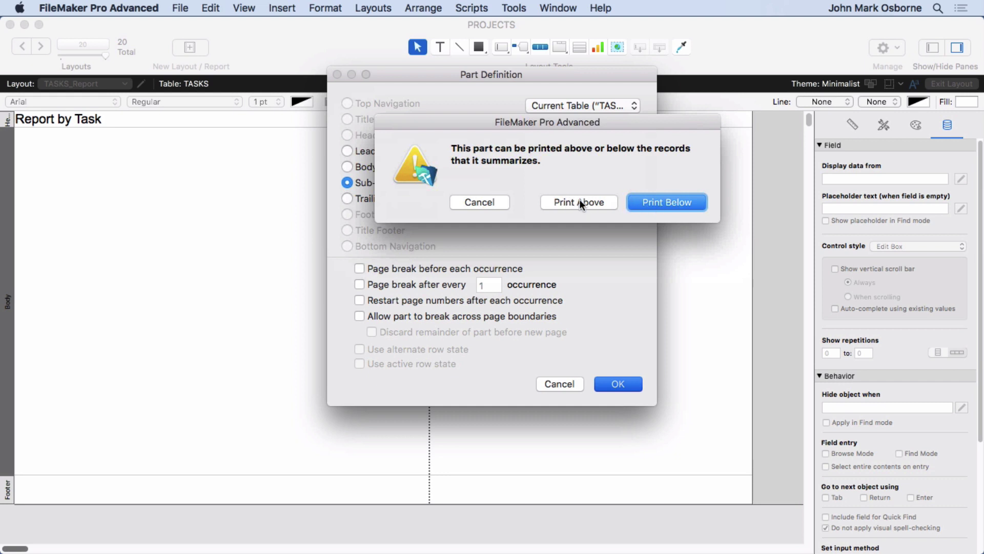
left_click(572, 205)
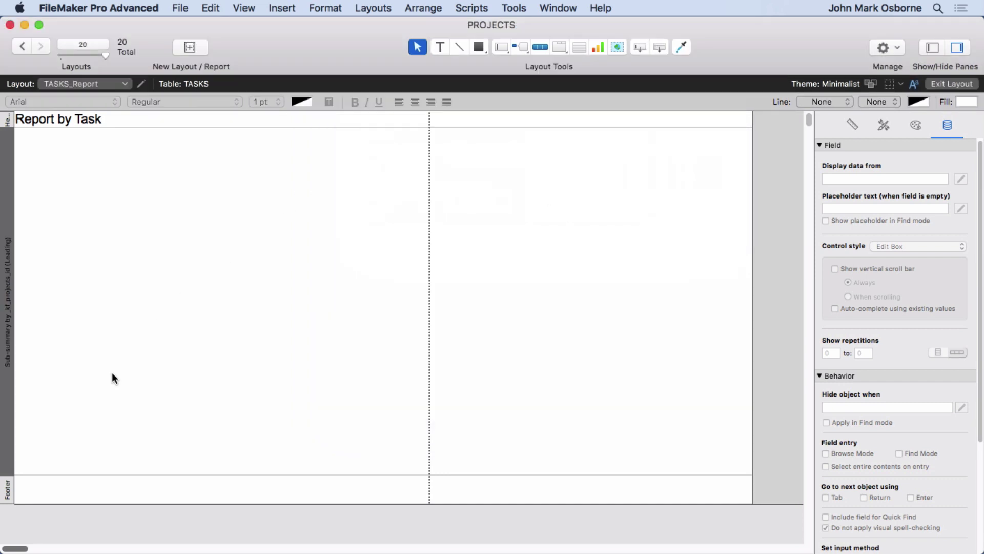
Step: Shrink the sub-summary part to a narrow band and place the PROJECTS::name field in it without a label
left_click_drag(123, 474, 172, 153)
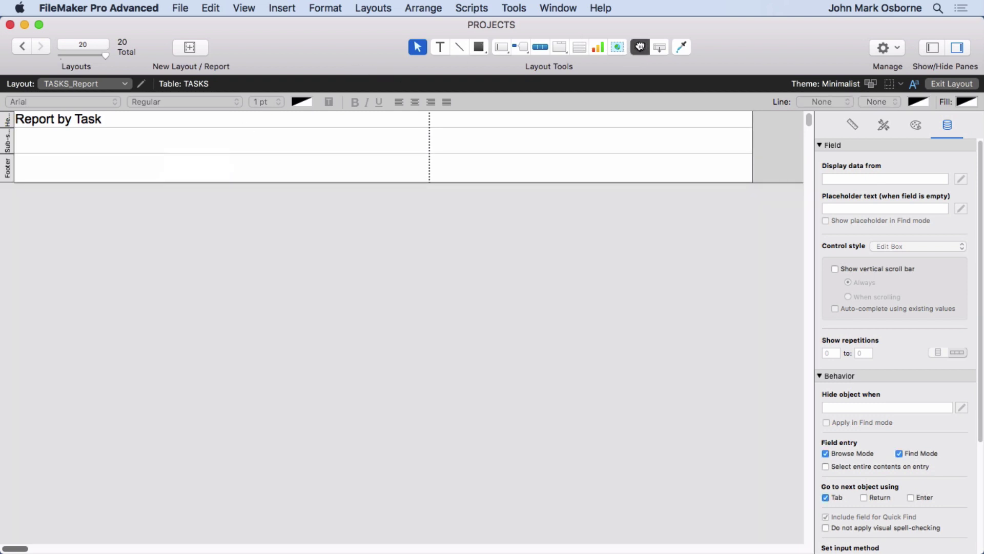
left_click_drag(640, 47, 70, 136)
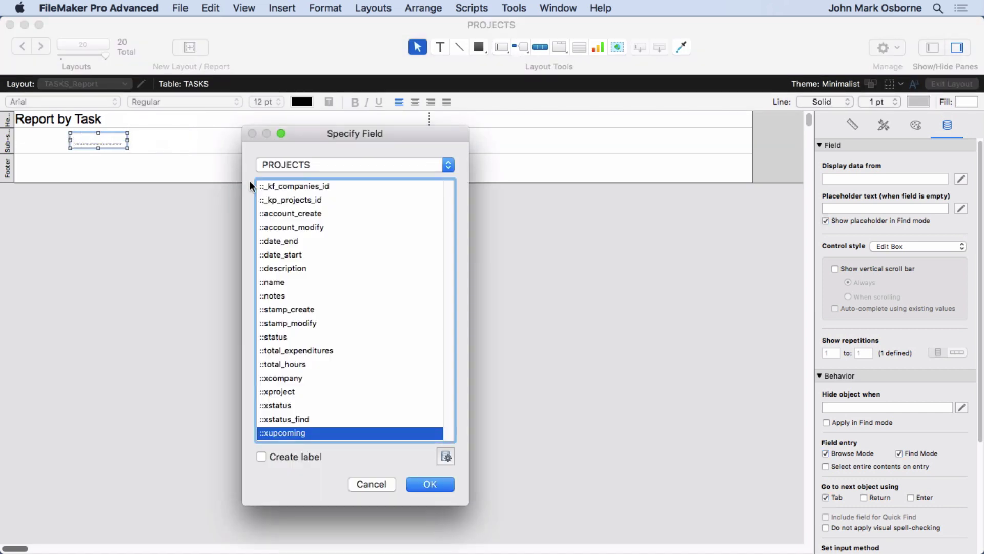
left_click(311, 163)
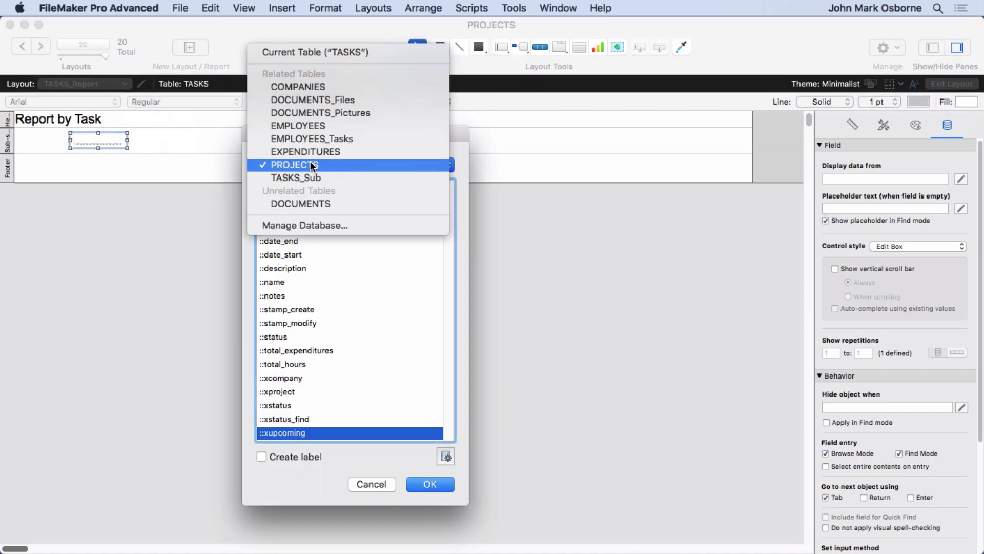
left_click(309, 165)
double_click(275, 282)
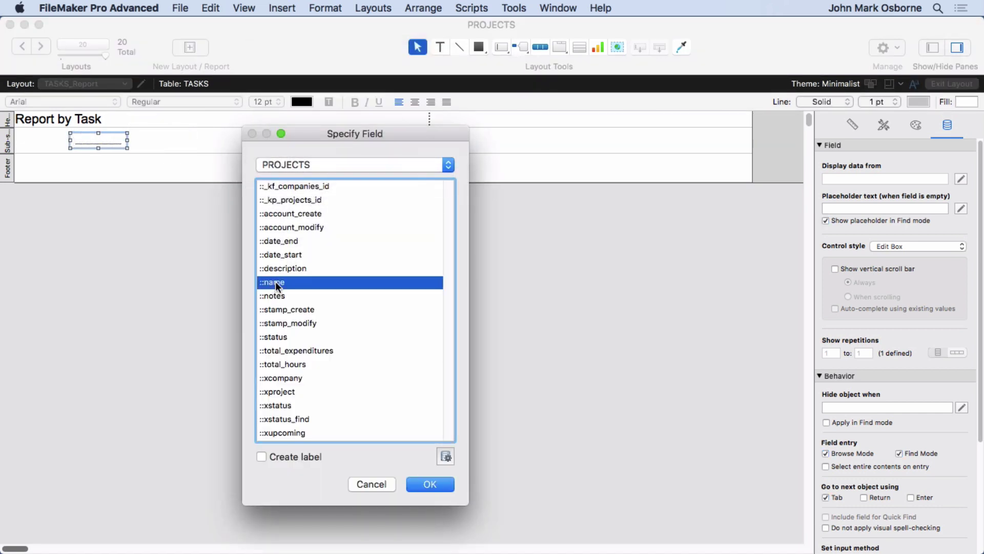
Step: Widen the name field to span the printable page width, nudge it up, and shrink the sub-summary part to fit it
left_click_drag(100, 139, 421, 139)
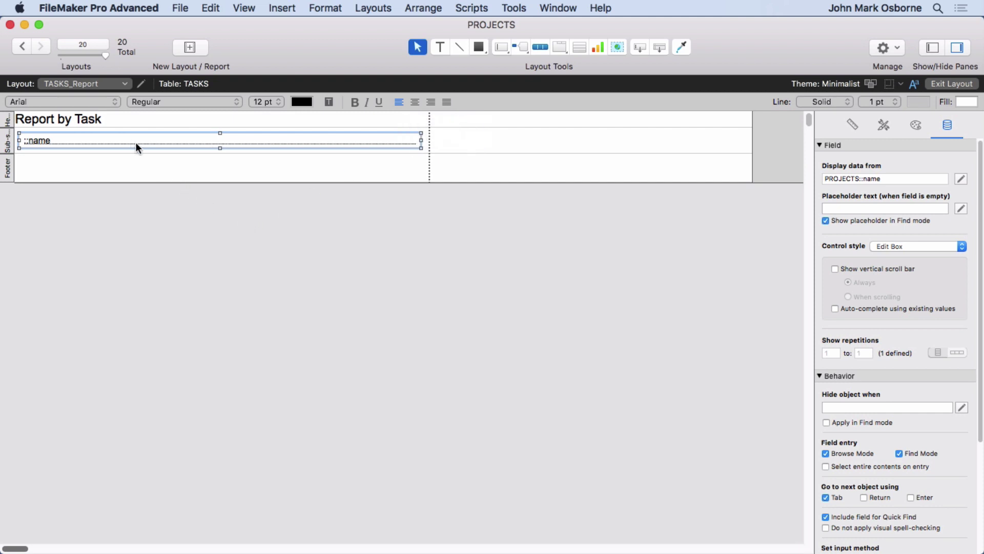
key("Up")
key("Up")
key("Up")
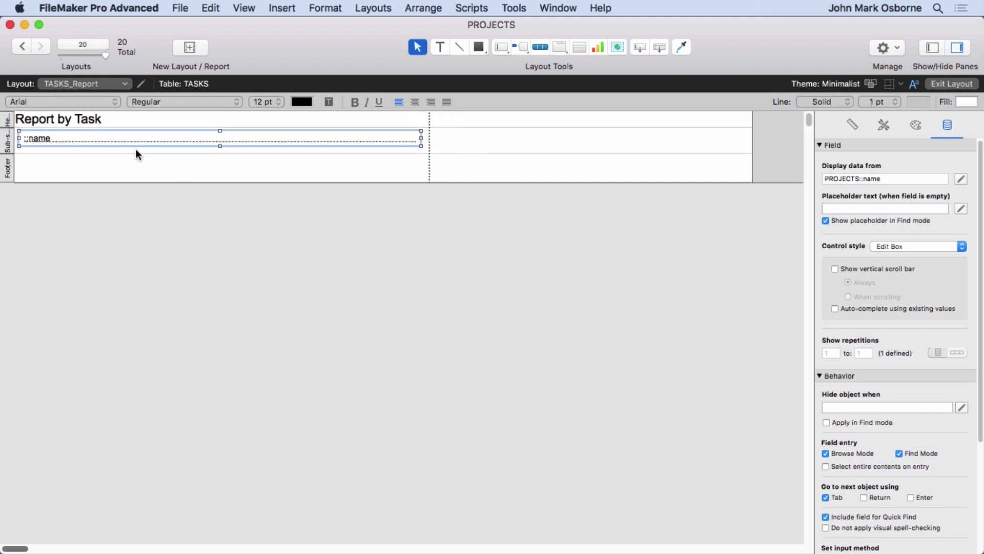
left_click_drag(137, 152, 140, 147)
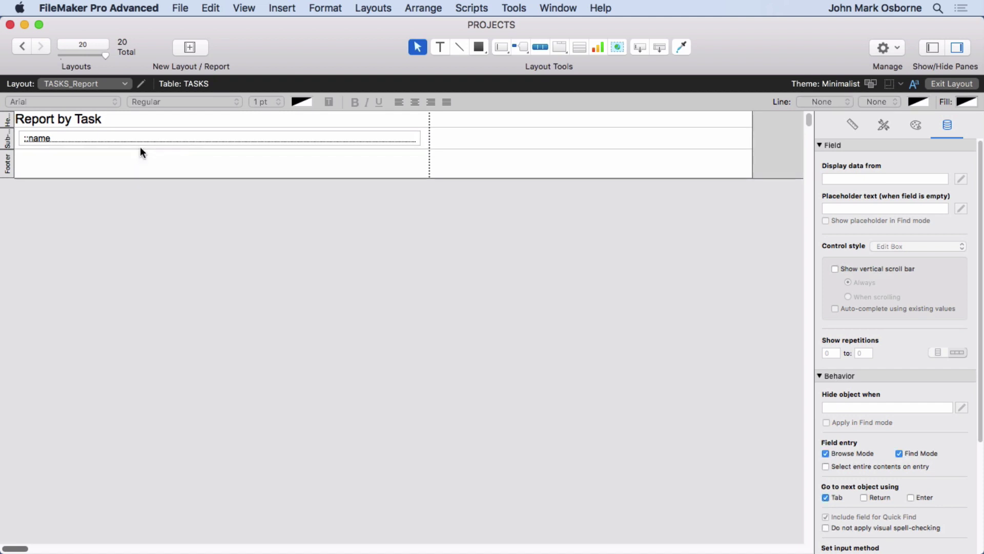
Step: Make List View the only view available for the TASKS_Report layout
left_click(243, 7)
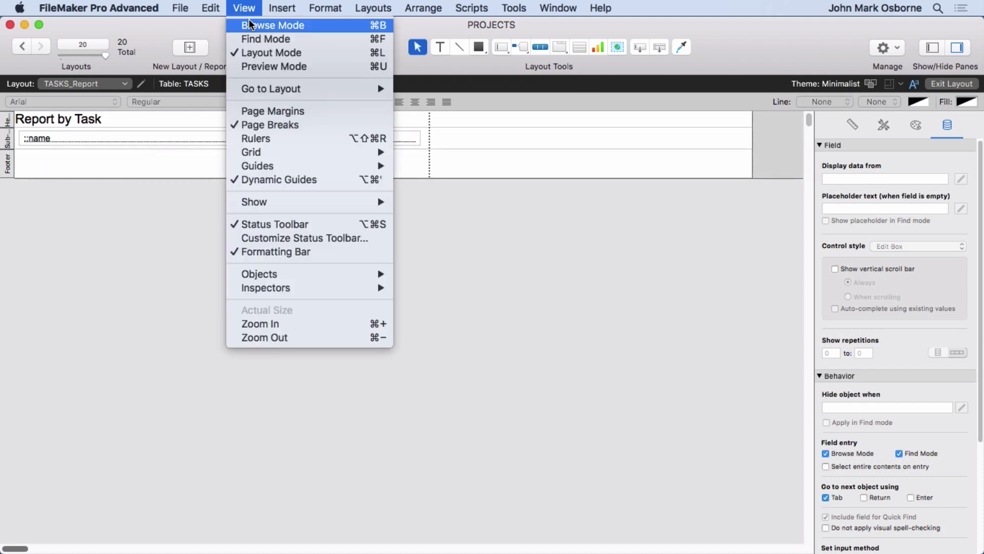
left_click(243, 7)
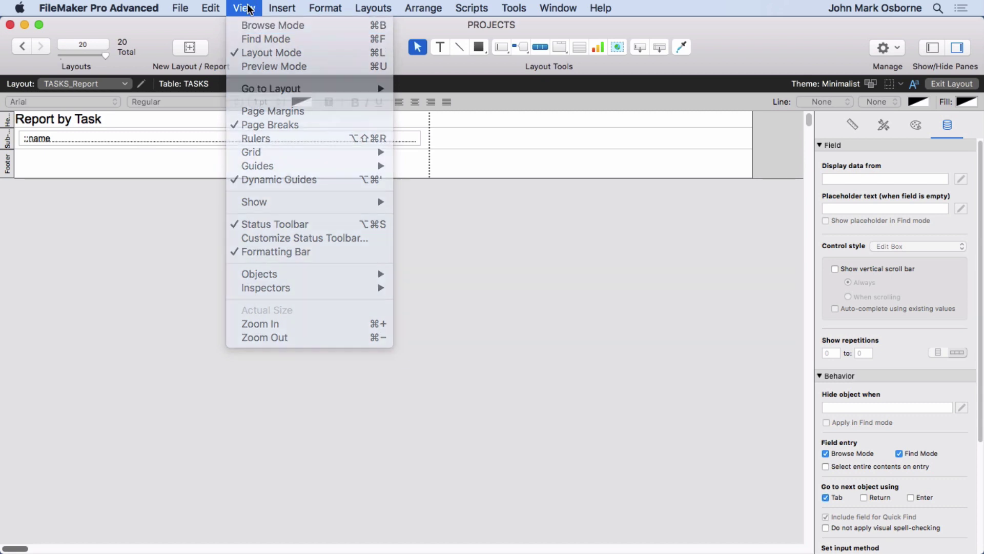
left_click(373, 8)
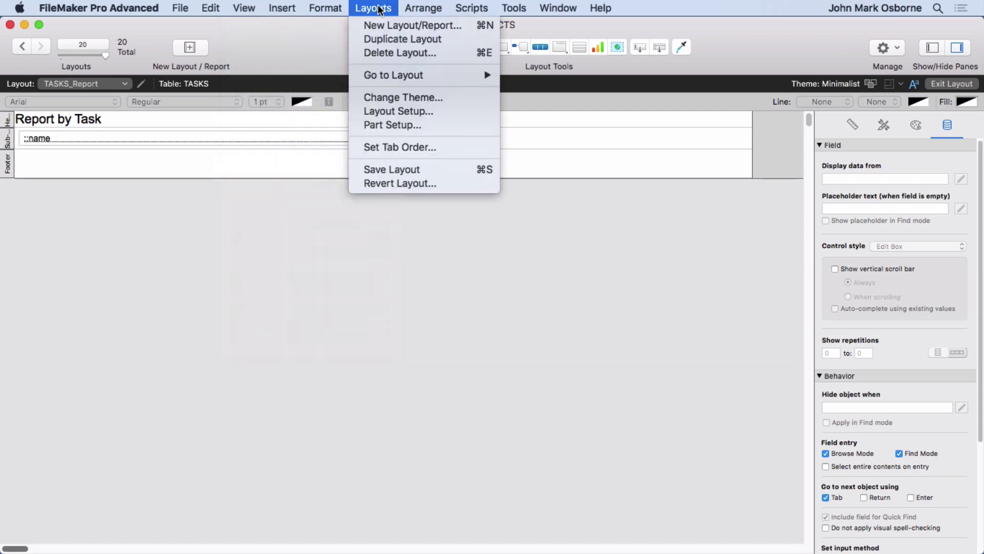
left_click(406, 113)
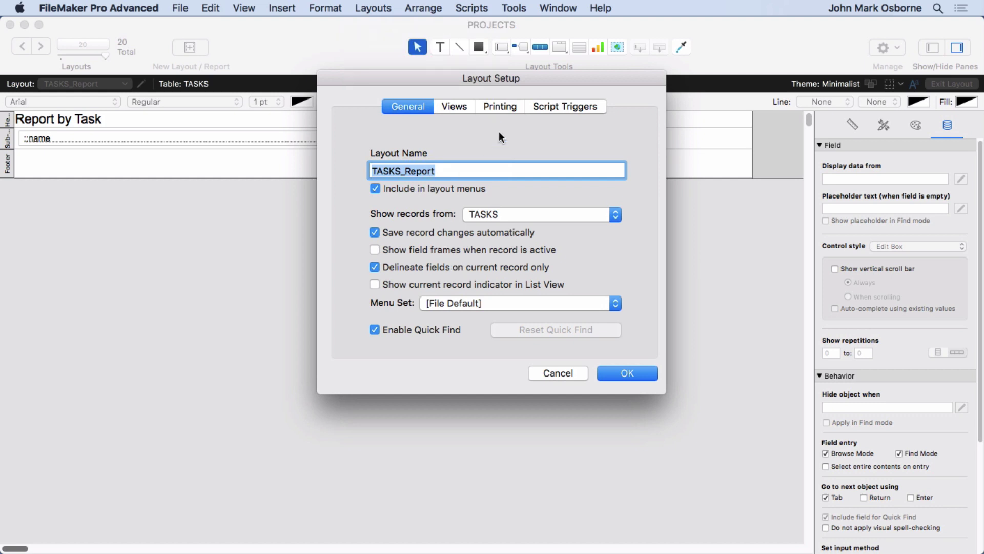
left_click(457, 108)
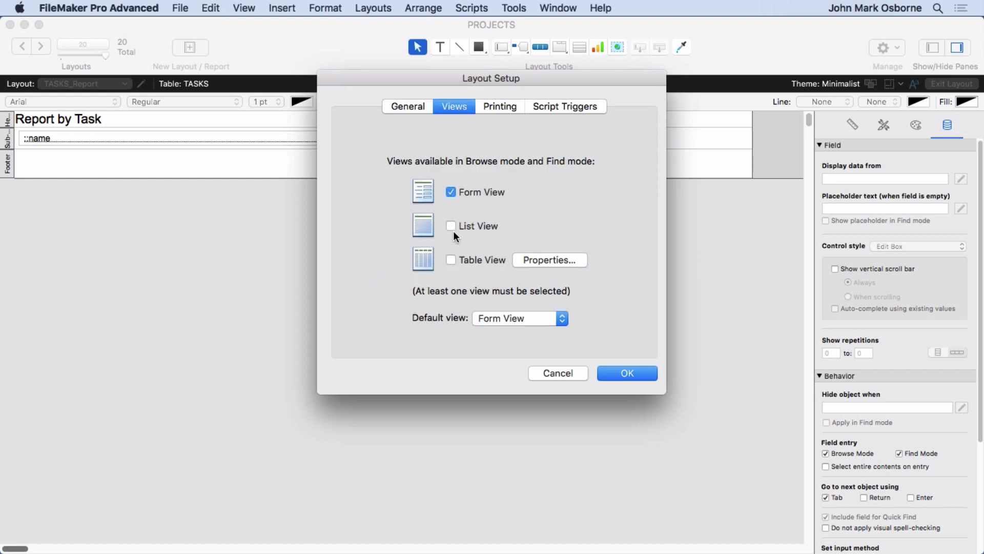
left_click(451, 192)
left_click(625, 373)
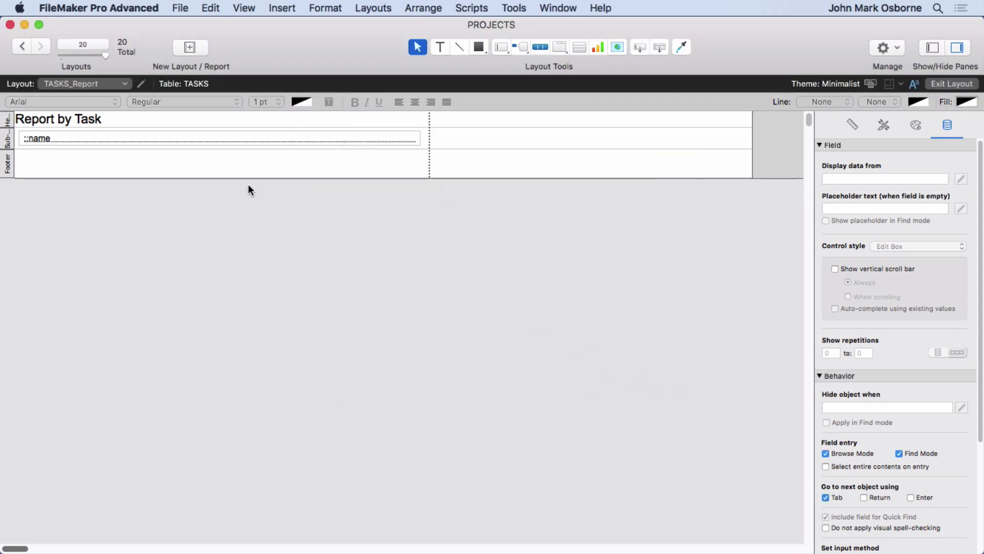
Step: In Browse mode, sort the records by _kf_projects_id from the TASKS table in ascending order
left_click(244, 8)
left_click(255, 21)
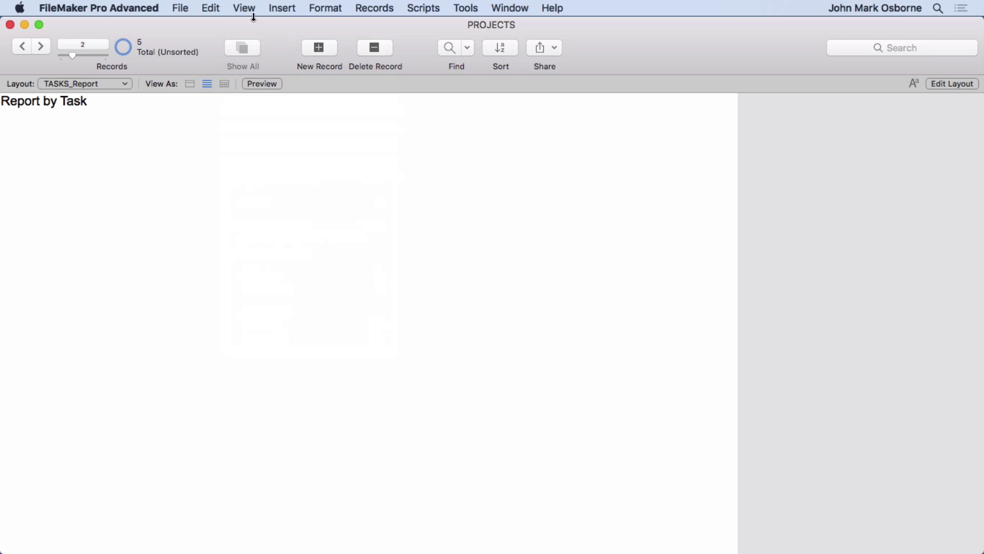
left_click(371, 6)
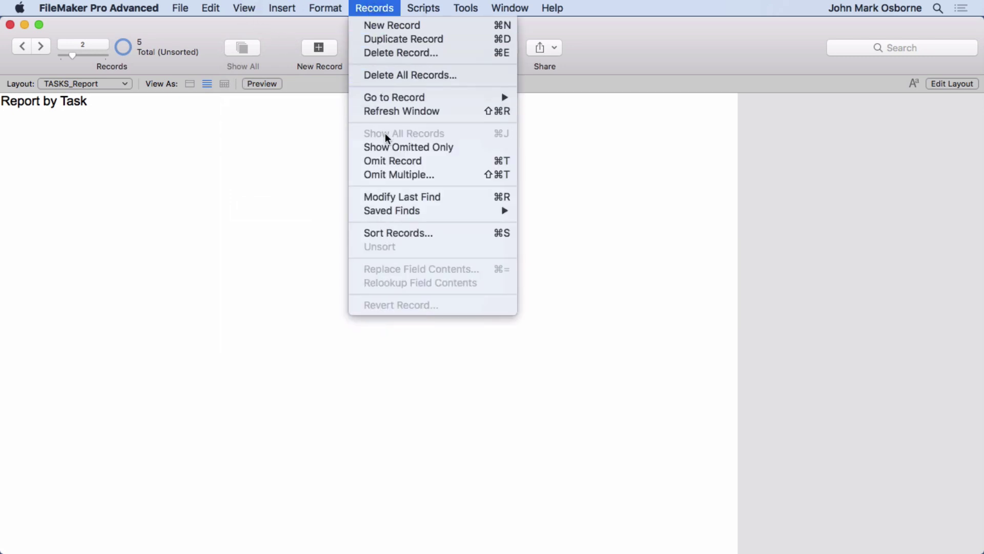
left_click(415, 232)
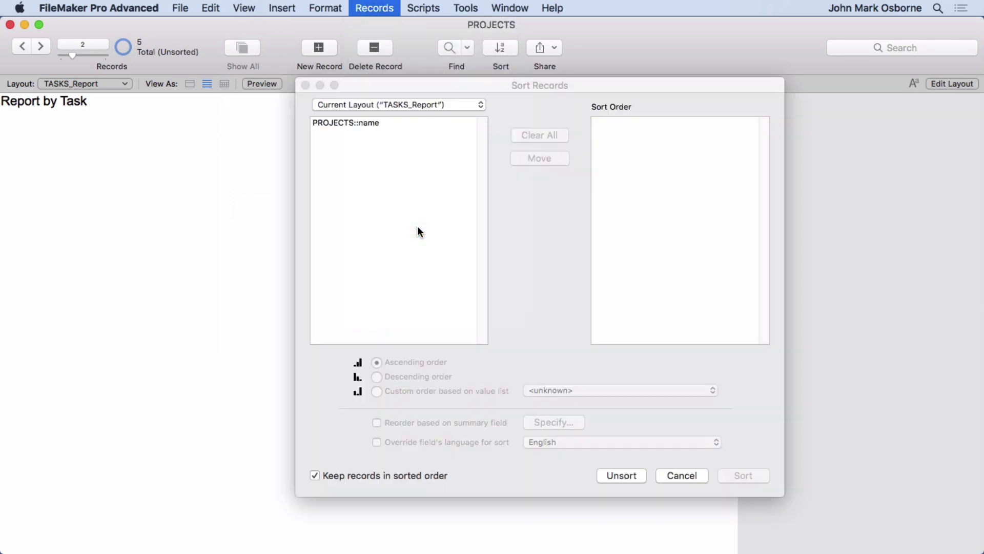
left_click(370, 106)
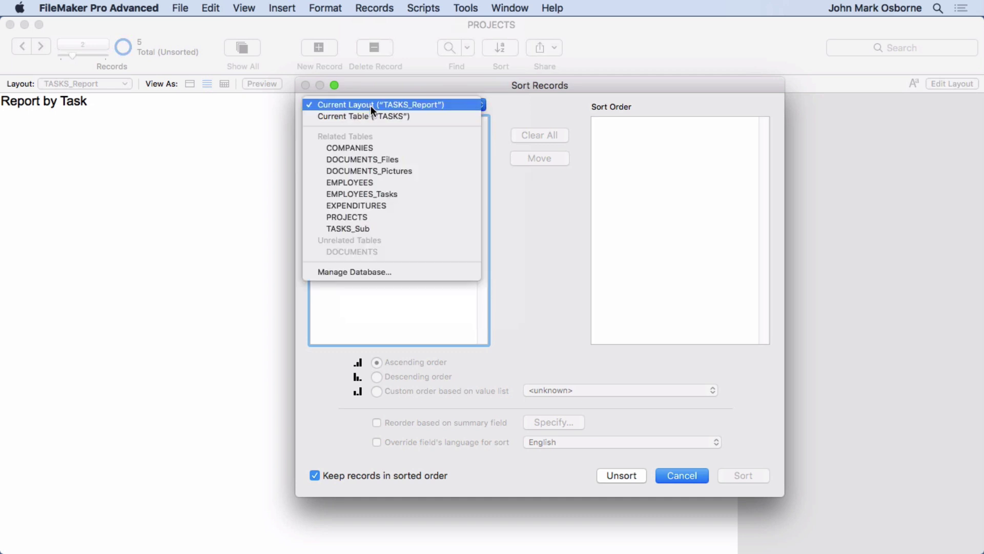
left_click(373, 114)
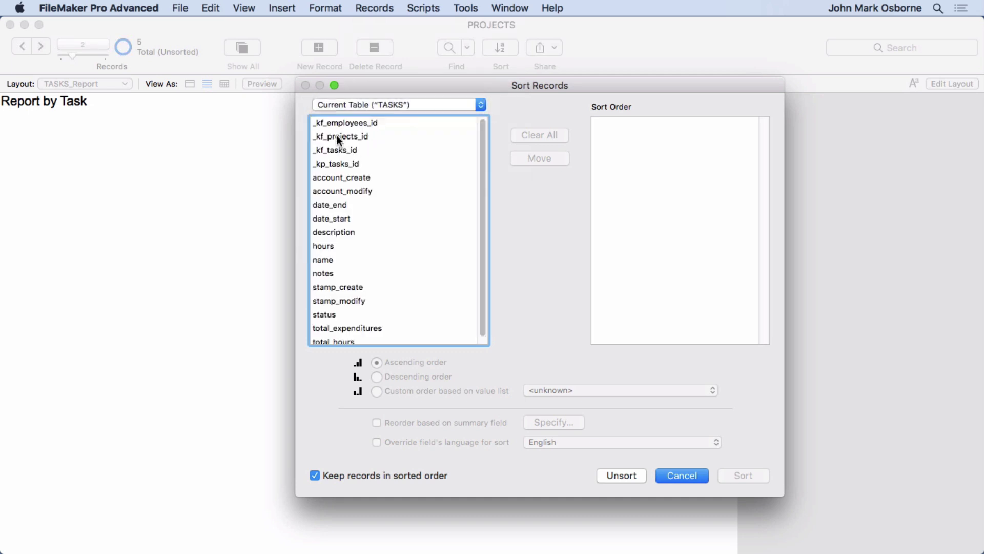
double_click(338, 136)
left_click(742, 476)
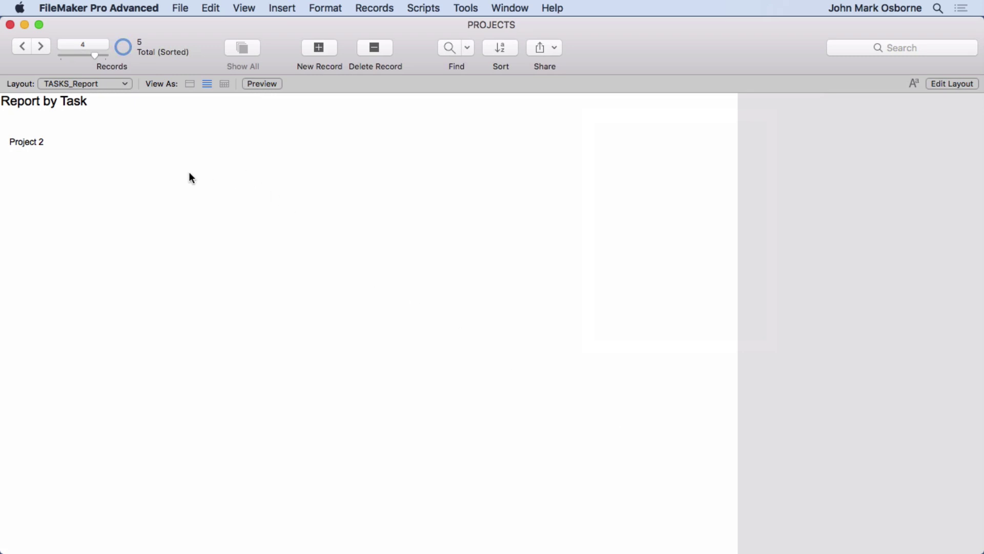
Step: Step back and forth through the sorted records to examine how they are grouped in the report
left_click(41, 46)
left_click(24, 41)
left_click(23, 41)
left_click(23, 41)
left_click(23, 41)
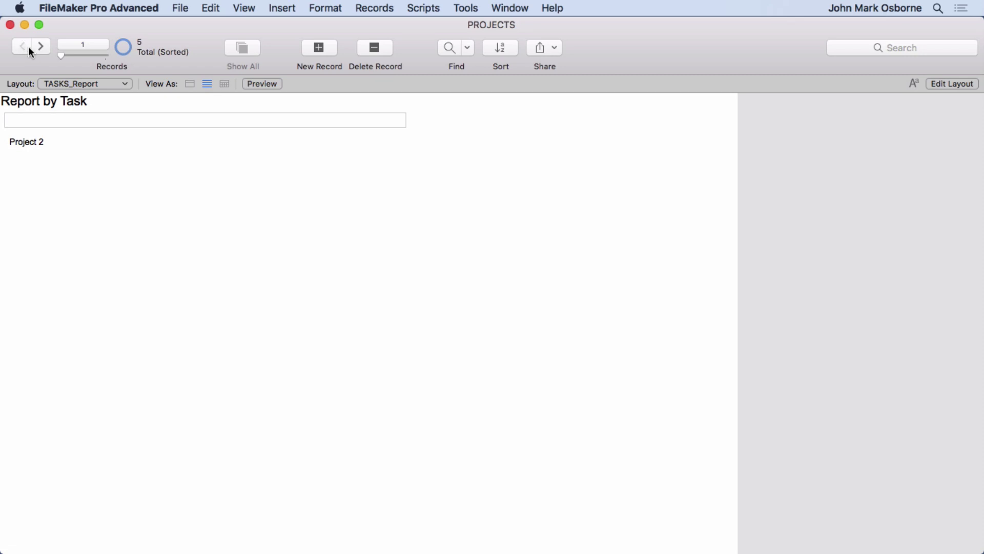
left_click(40, 45)
left_click(41, 47)
left_click(41, 46)
left_click(41, 47)
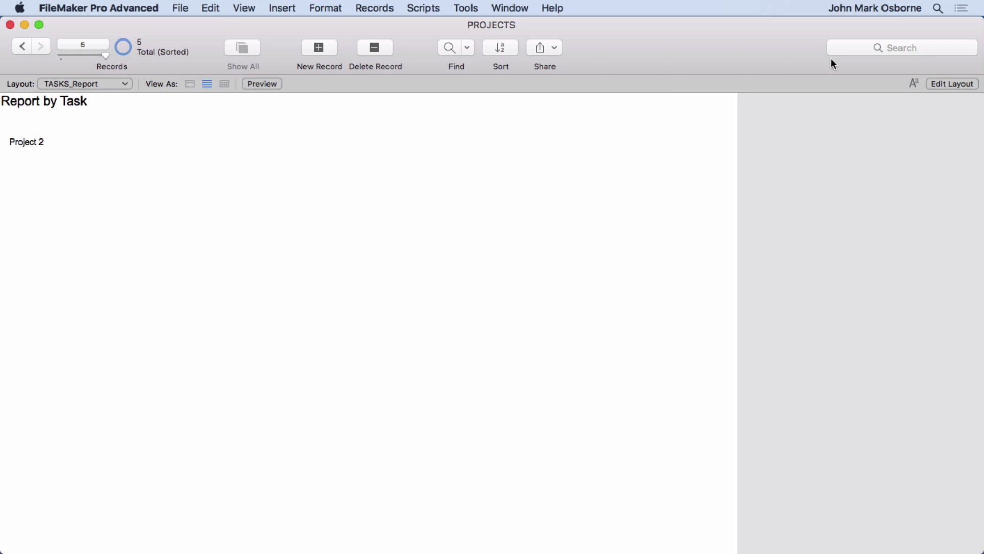
Step: Go to the PROJECTS_Form layout in Browse mode and show the tasks of Project 1
left_click(938, 85)
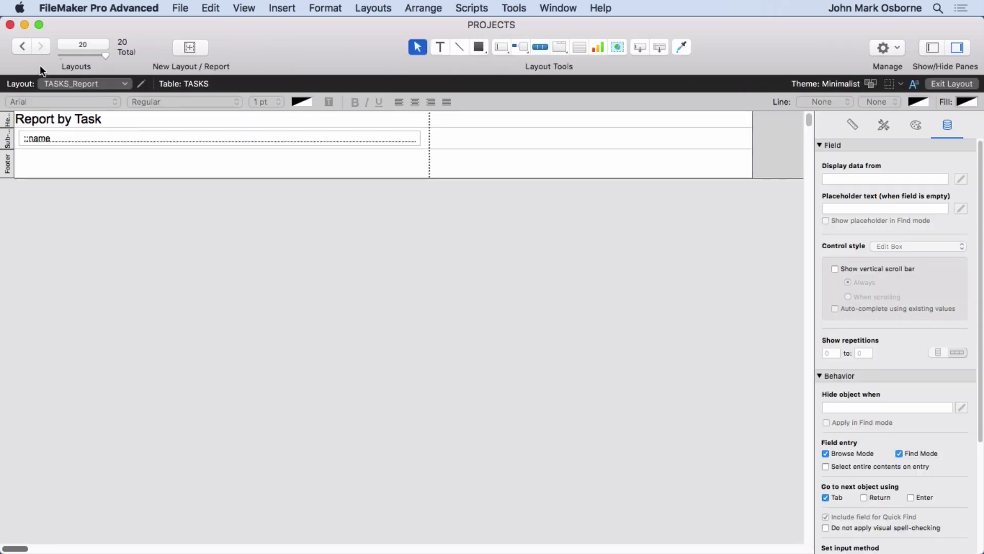
left_click(57, 82)
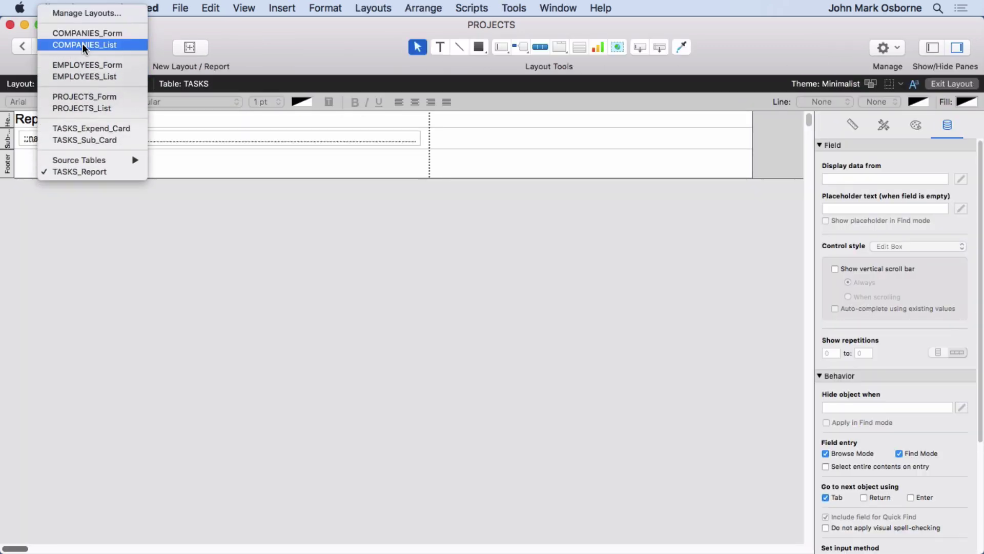
left_click(77, 96)
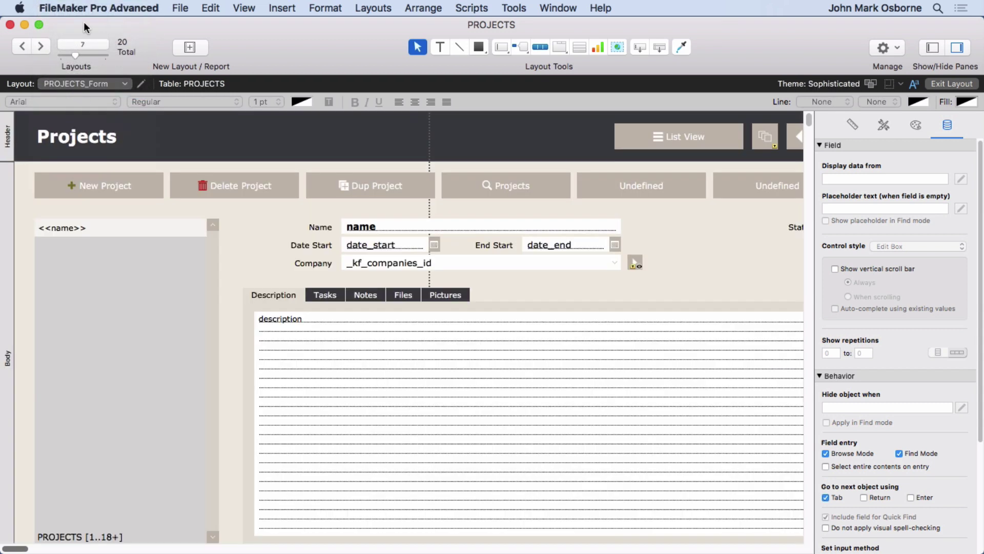
left_click(244, 8)
left_click(247, 26)
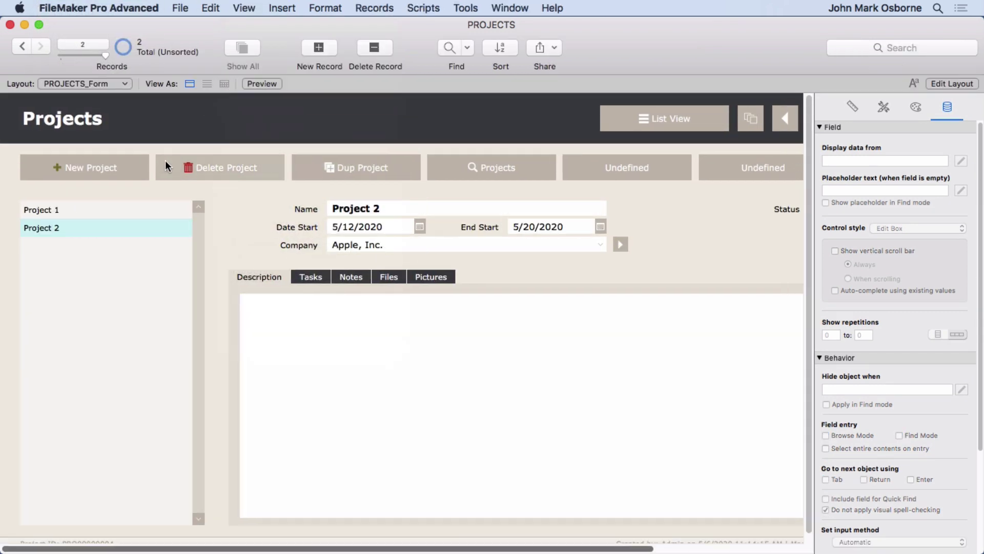
left_click(82, 209)
left_click(309, 278)
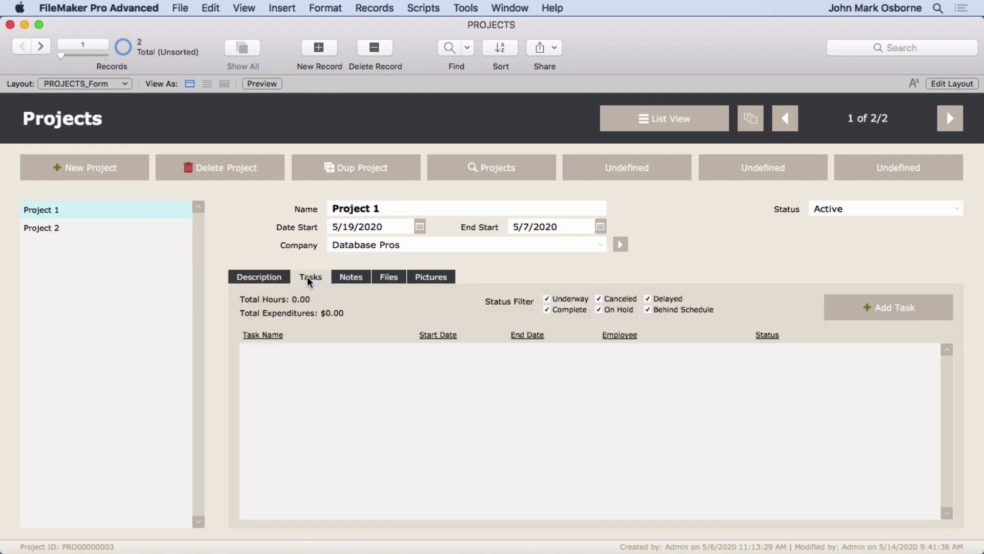
Step: Add a task named "Test the Solution" to Project 1 with start date 5/14/2020 and end date 5/15/2020
left_click(275, 357)
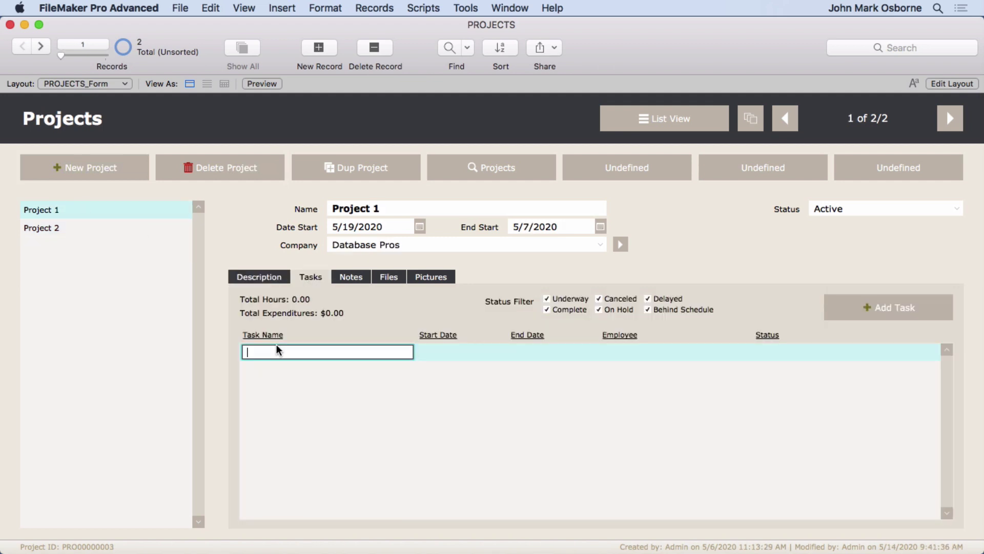
type("Test the Solution")
left_click(440, 352)
left_click(499, 352)
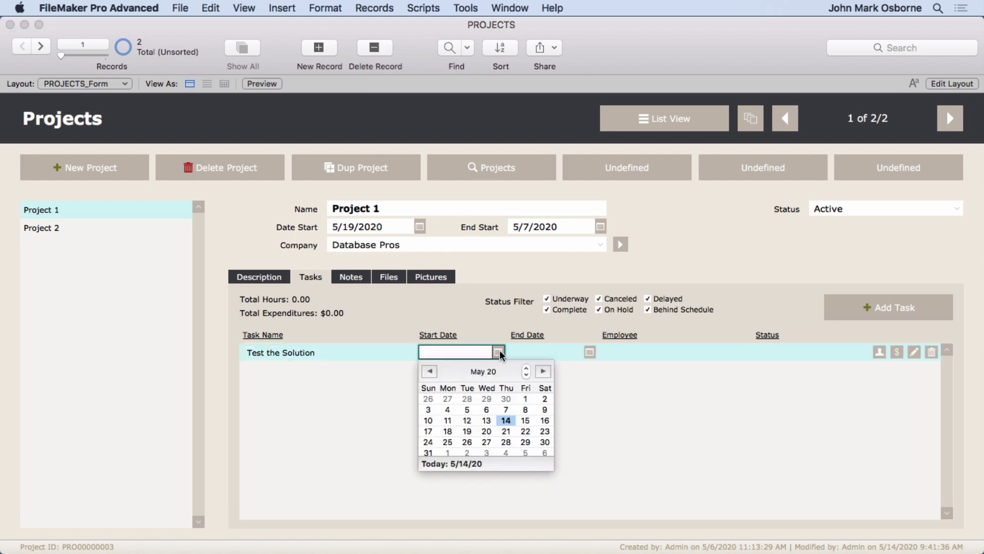
left_click(506, 420)
left_click(589, 352)
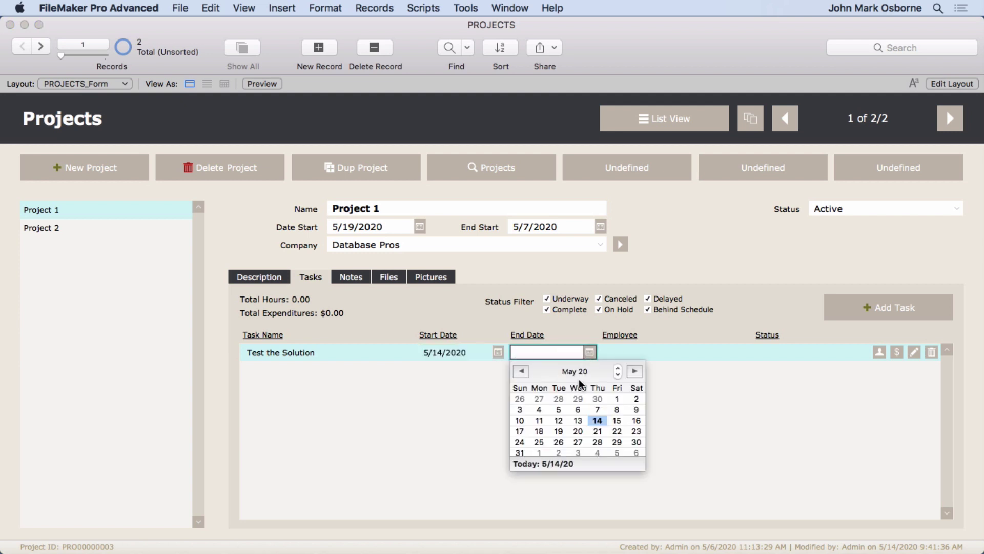
left_click(616, 420)
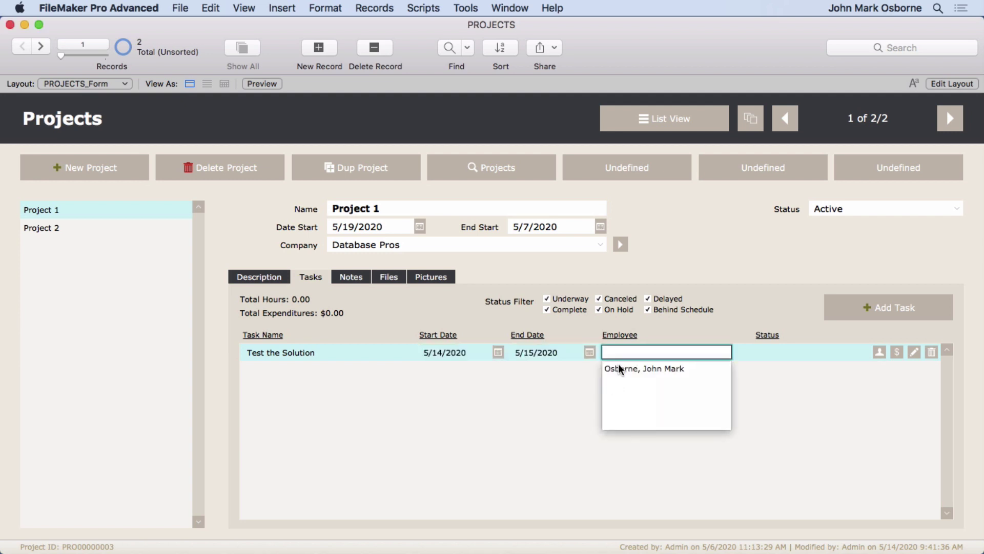
left_click(659, 264)
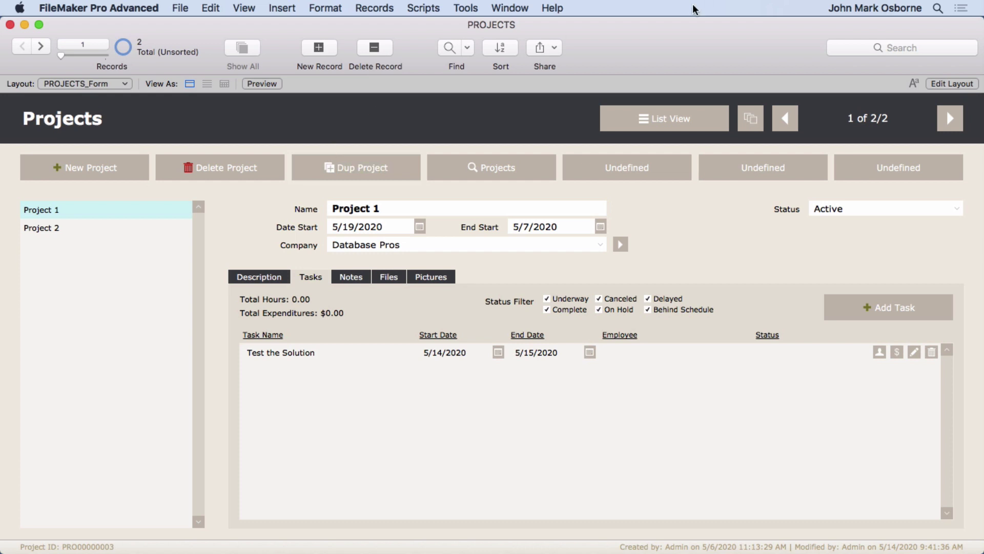
Step: In Manage Layouts, exclude TASKS_Report from the layout menus and move it directly above the Source Tables folder
left_click(964, 84)
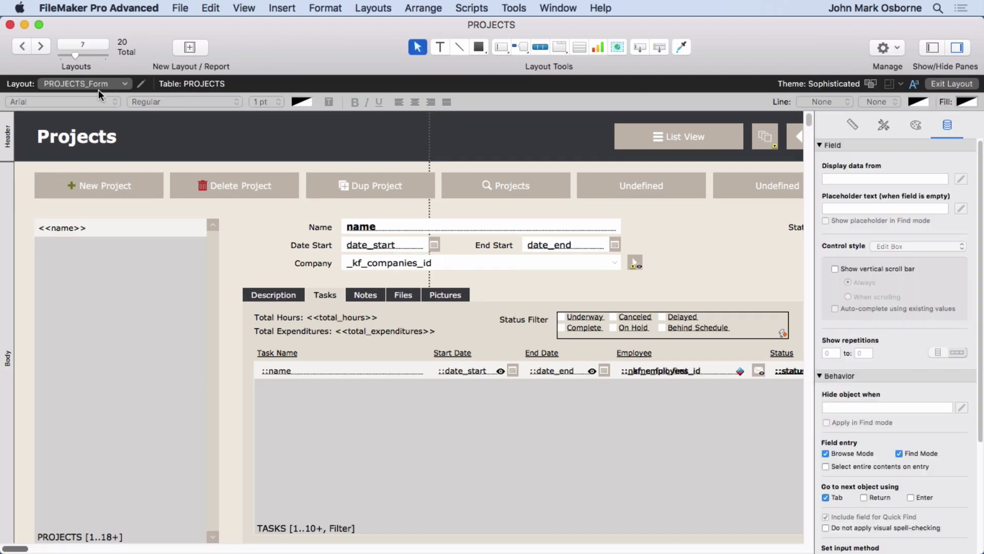
left_click(94, 87)
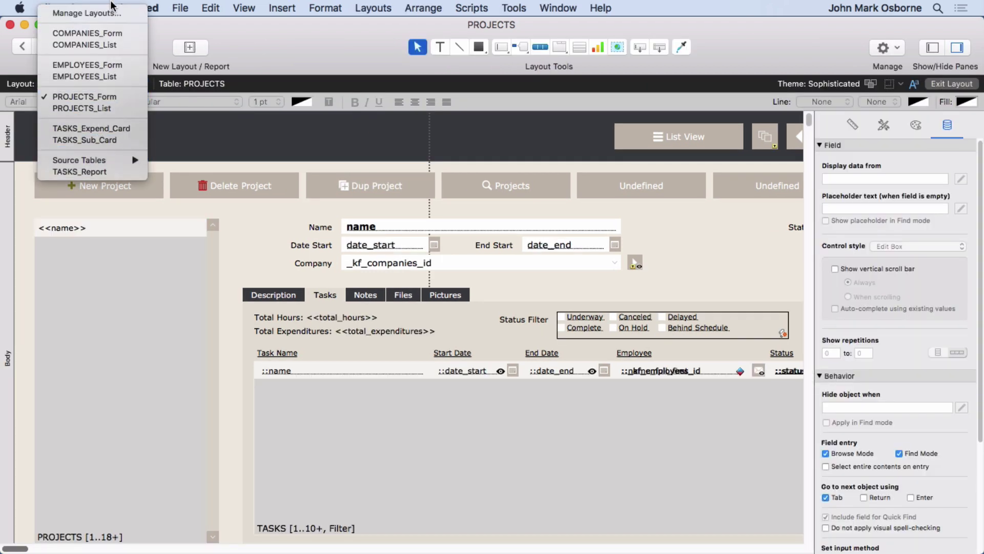
left_click(103, 12)
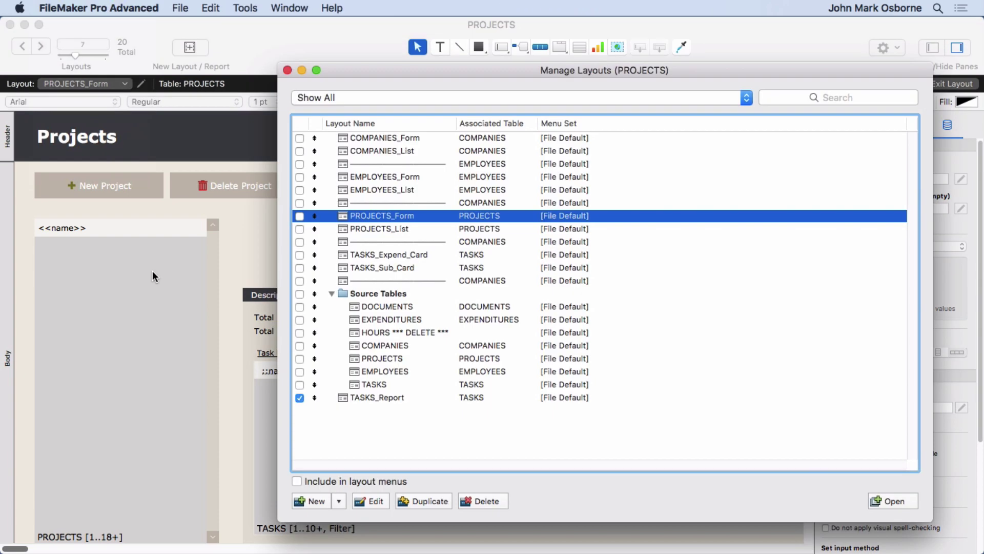
left_click(299, 397)
left_click_drag(314, 398, 333, 291)
Step: Create a layout folder named "Reports" above Source Tables and move the TASKS_Report layout into it
left_click(340, 502)
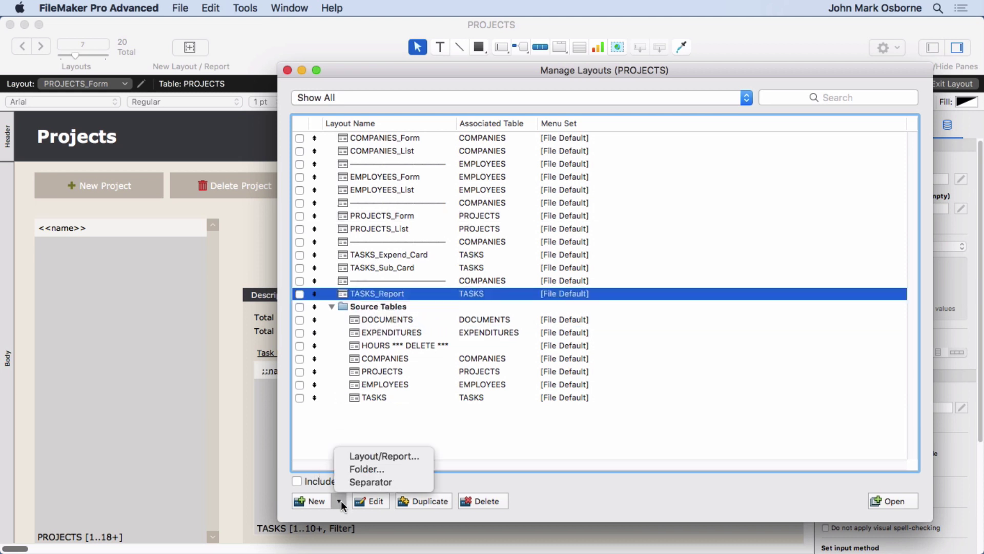
left_click(361, 468)
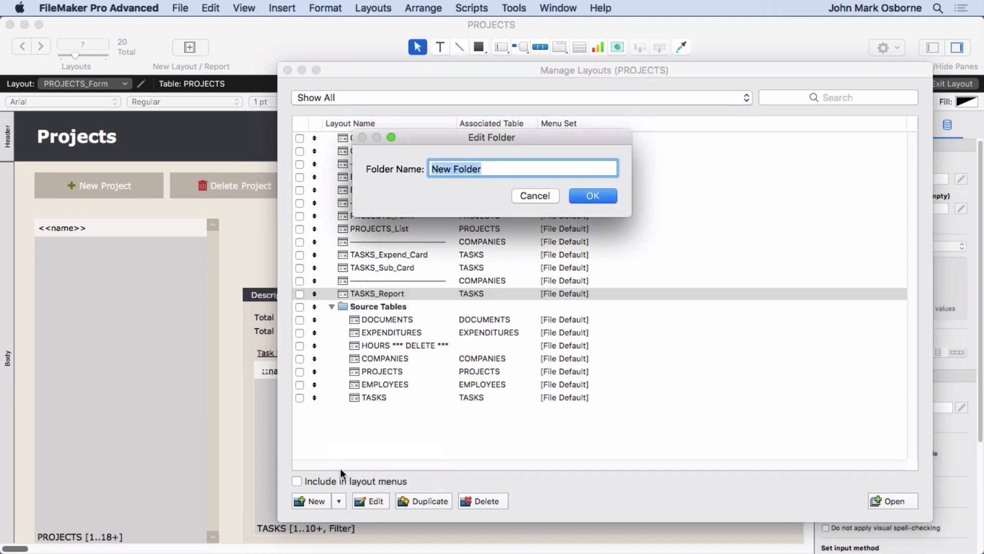
type("Reports")
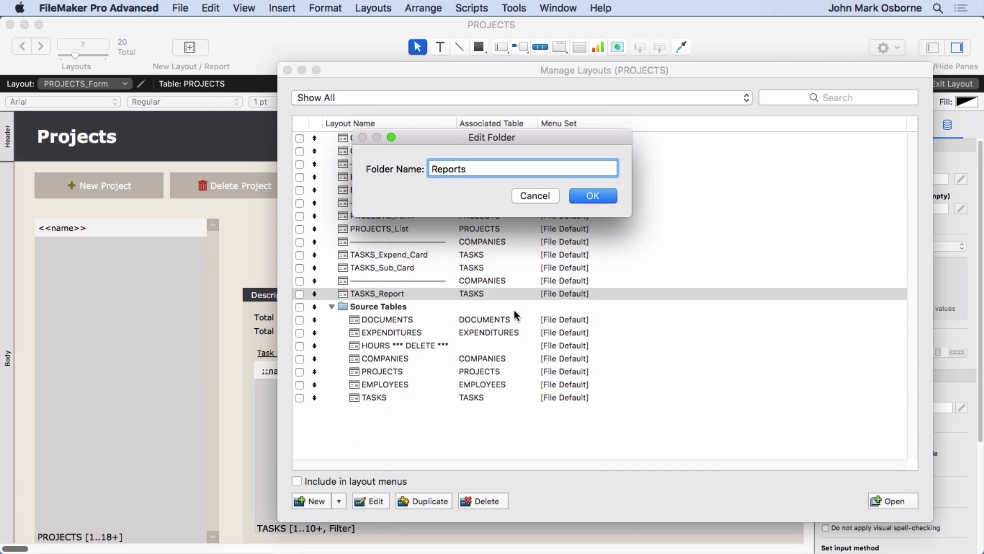
left_click(590, 197)
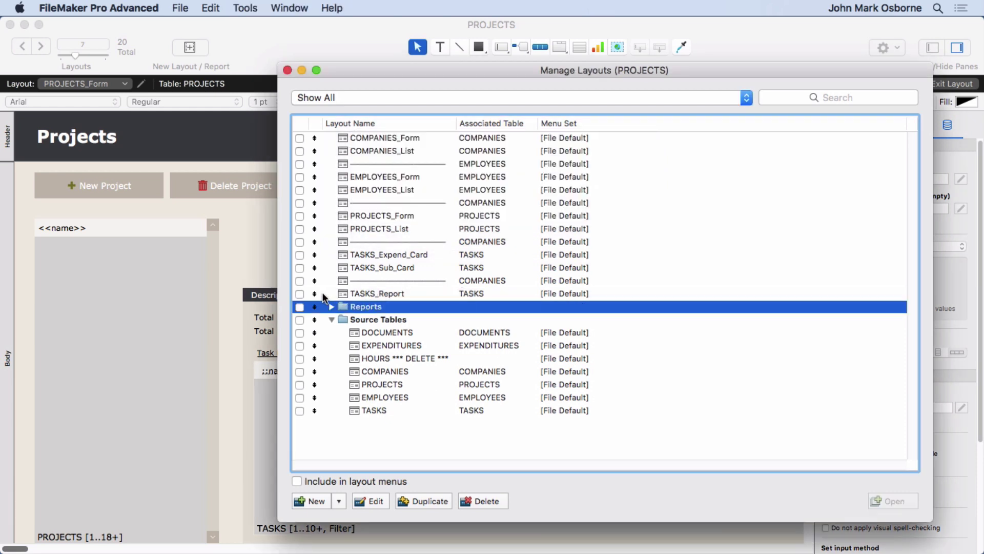
left_click_drag(314, 293, 354, 313)
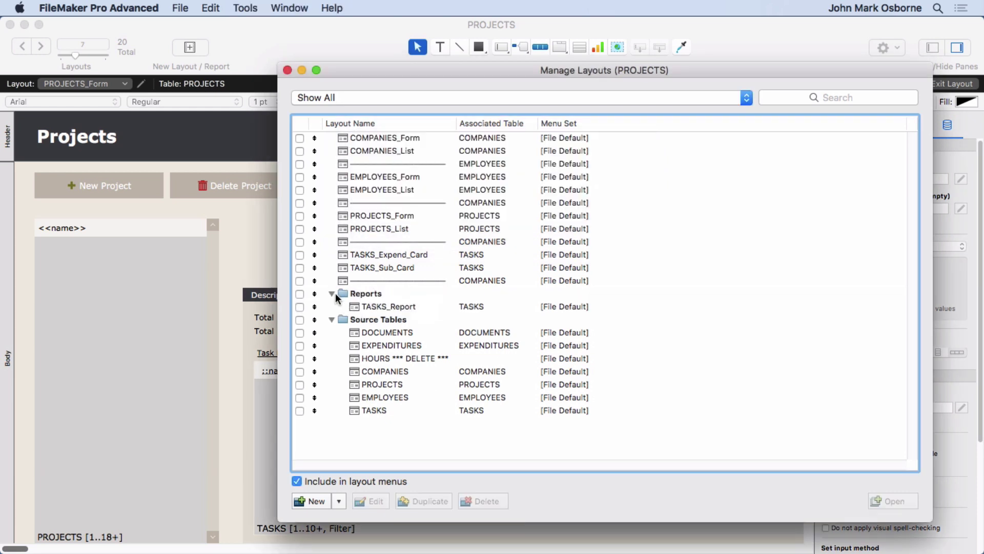
left_click(332, 318)
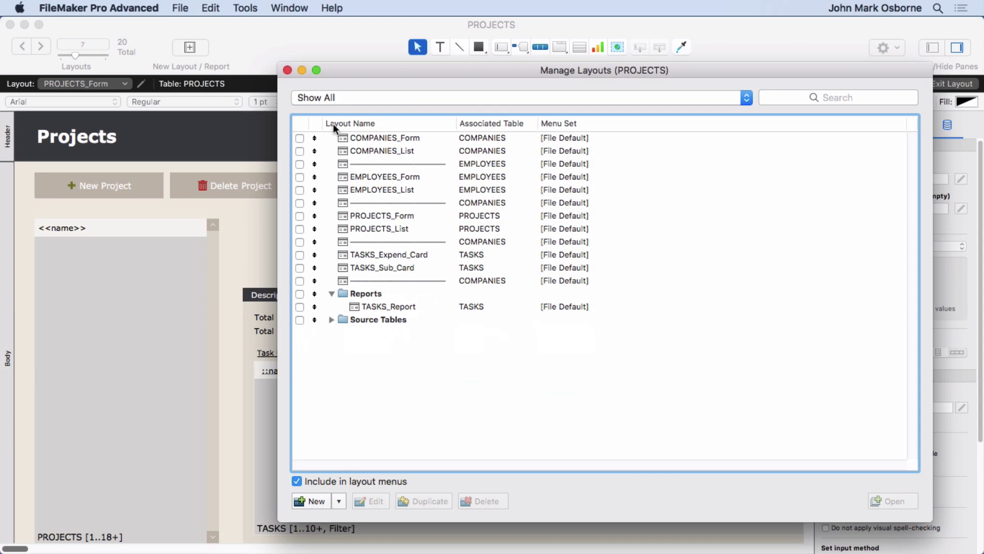
left_click(288, 70)
Step: Open the TASKS_Report layout from the Reports folder in Browse mode and unsort its records
left_click(87, 82)
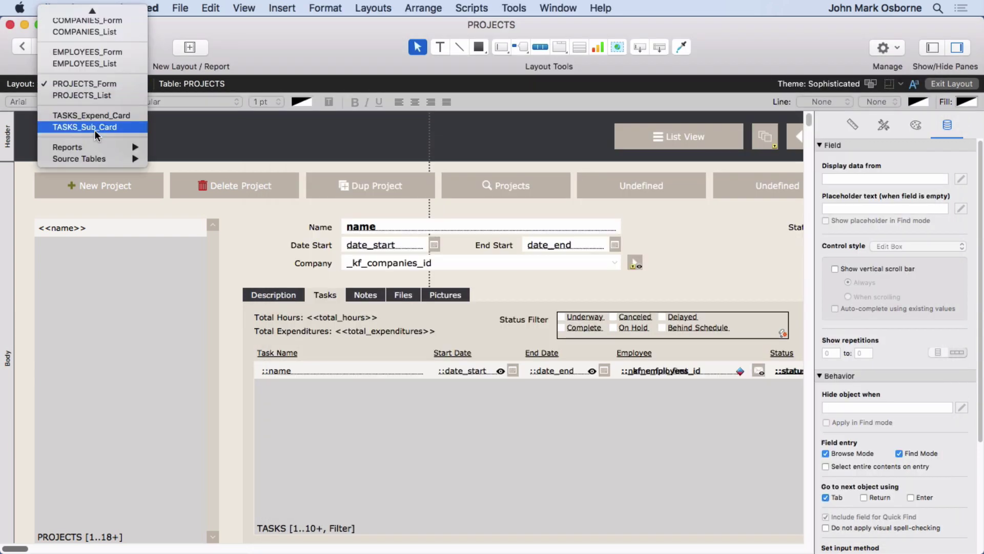
mouse_move(94, 146)
left_click(180, 149)
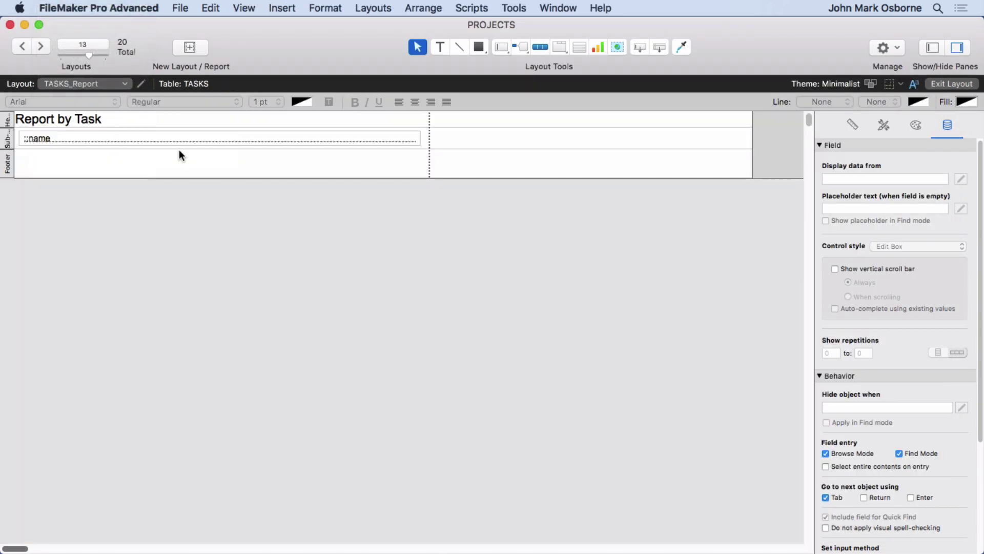
left_click(246, 8)
left_click(251, 27)
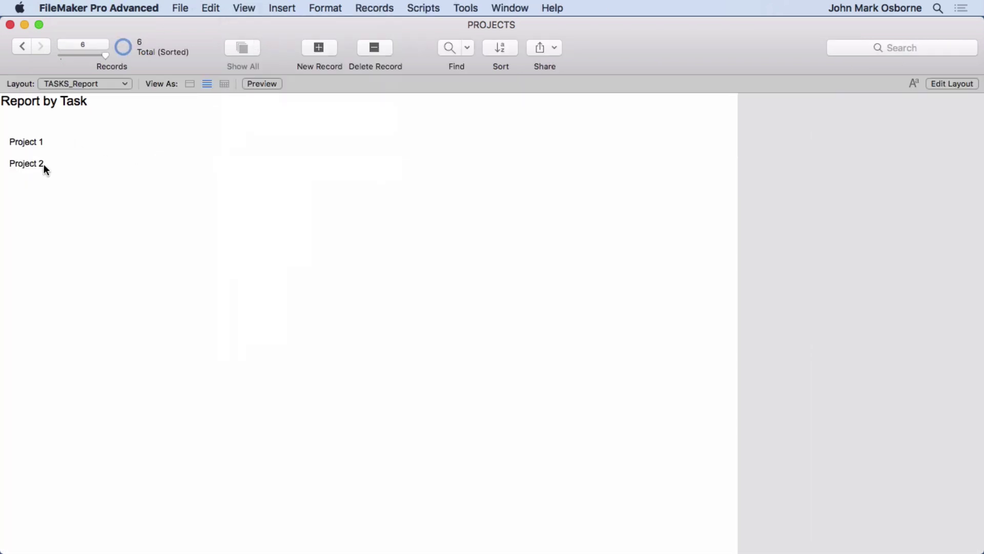
key("super+s")
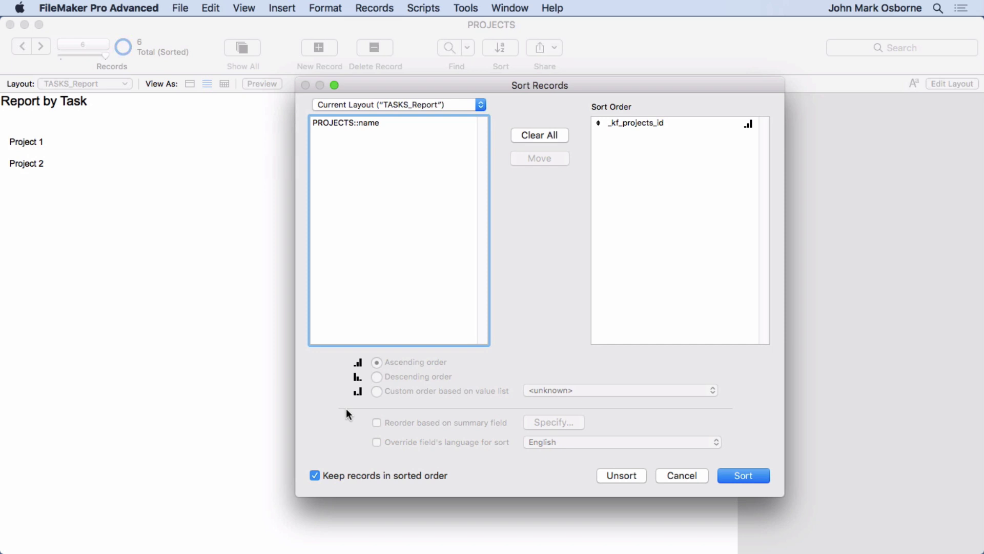
left_click(622, 476)
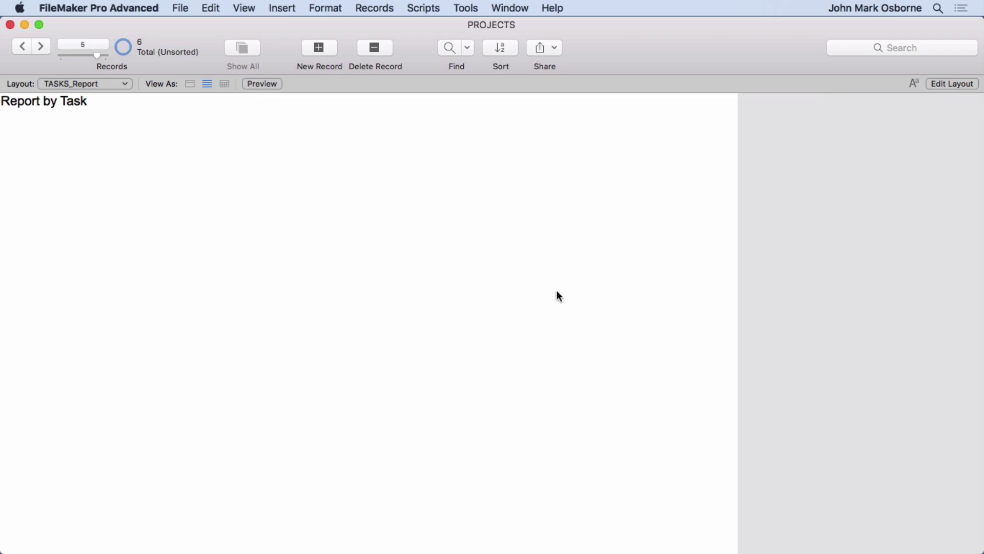
Step: Add a Body part to the TASKS_Report layout
left_click(949, 85)
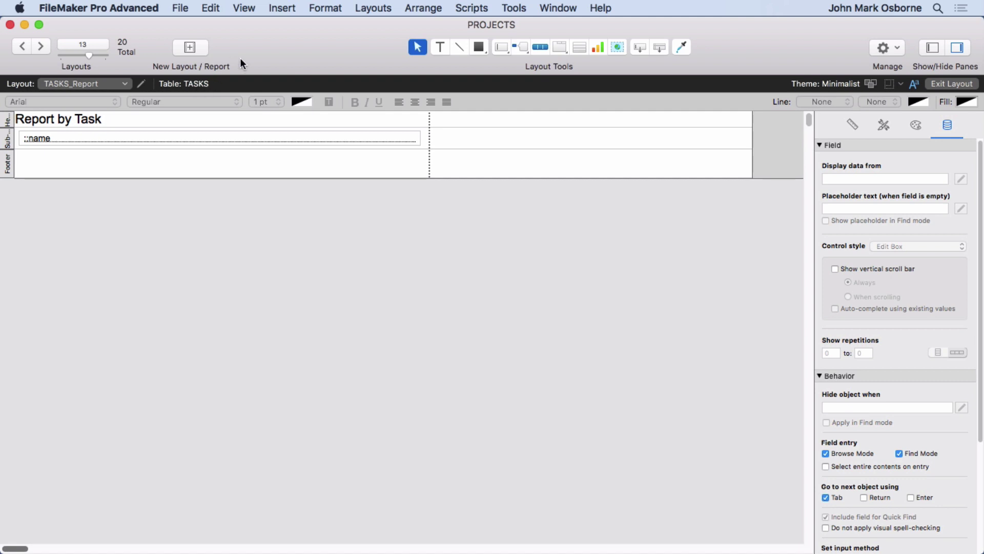
left_click(286, 6)
left_click(299, 40)
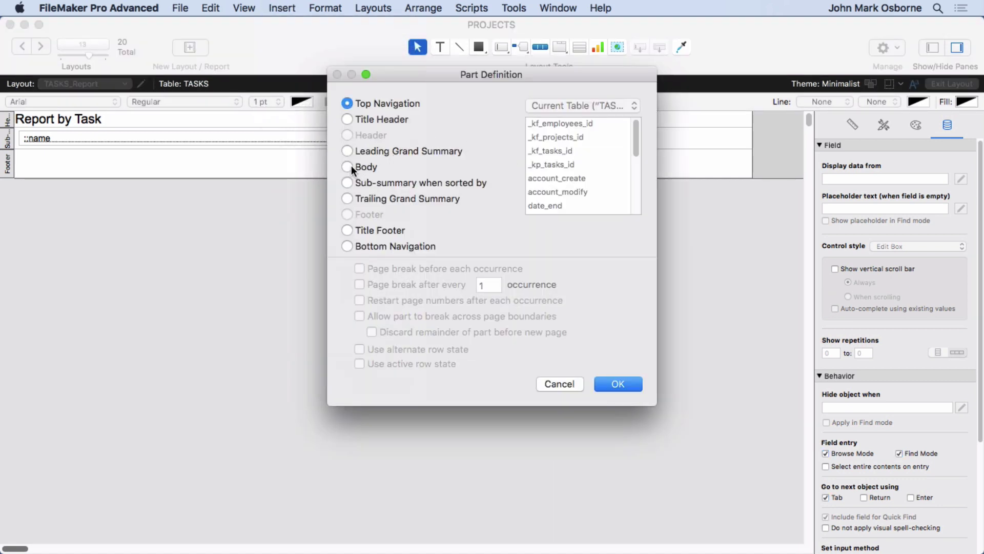
left_click(351, 166)
left_click(621, 383)
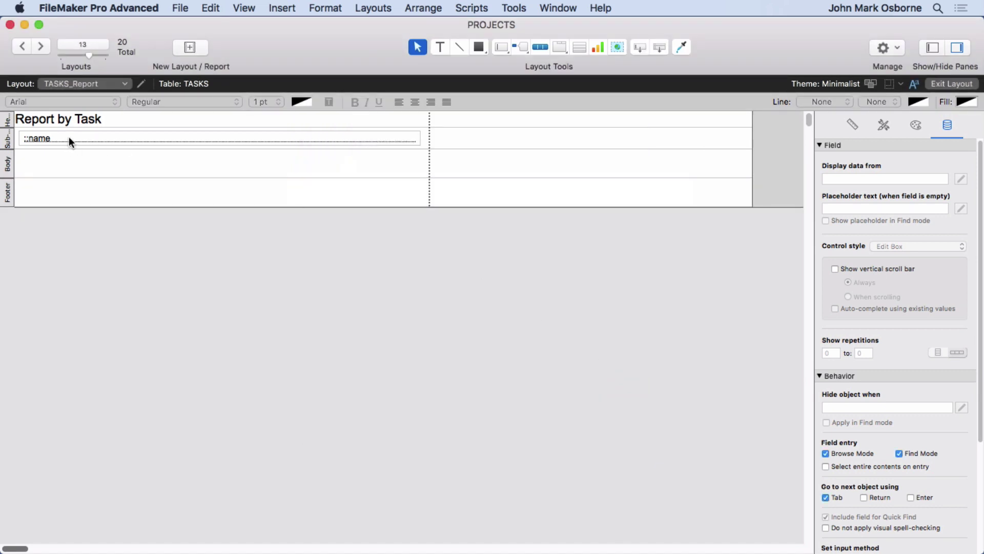
Step: Duplicate the project name field into the Body part, slightly indented, and assign the copy to the name field of TASKS
left_click_drag(69, 137, 86, 154)
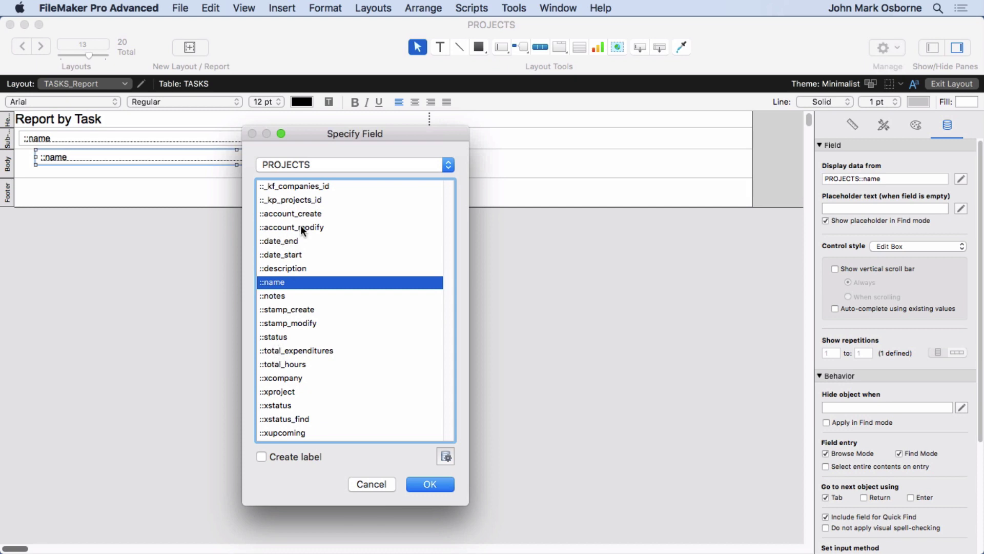
left_click(294, 162)
left_click(312, 53)
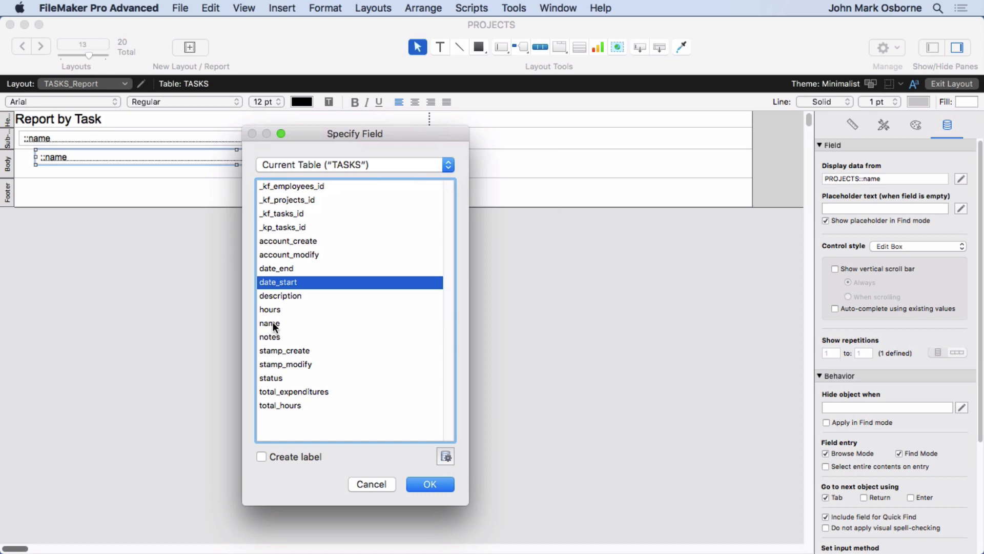
double_click(272, 322)
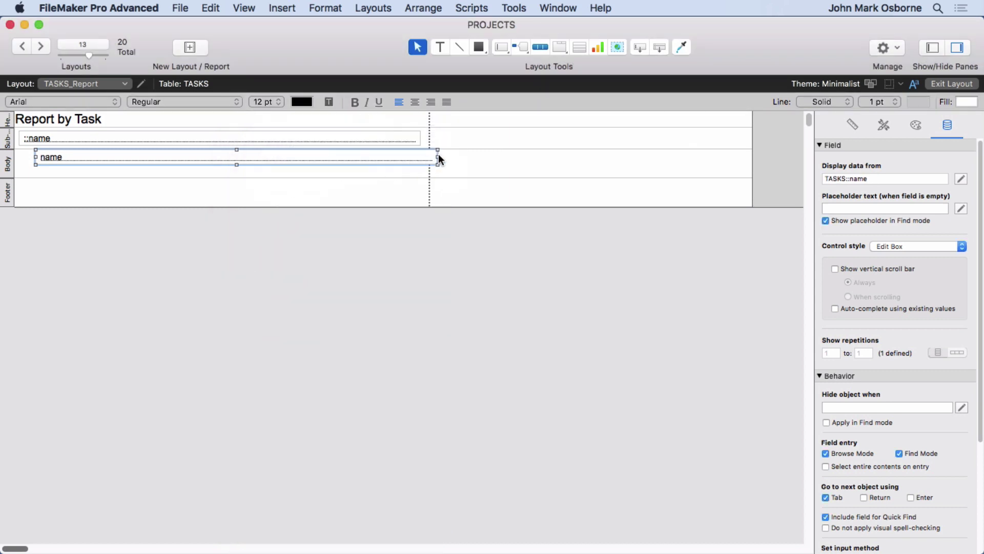
Step: Shorten the task name field to less than half its width and reduce the Body part's height to fit it closely
left_click_drag(438, 157, 197, 158)
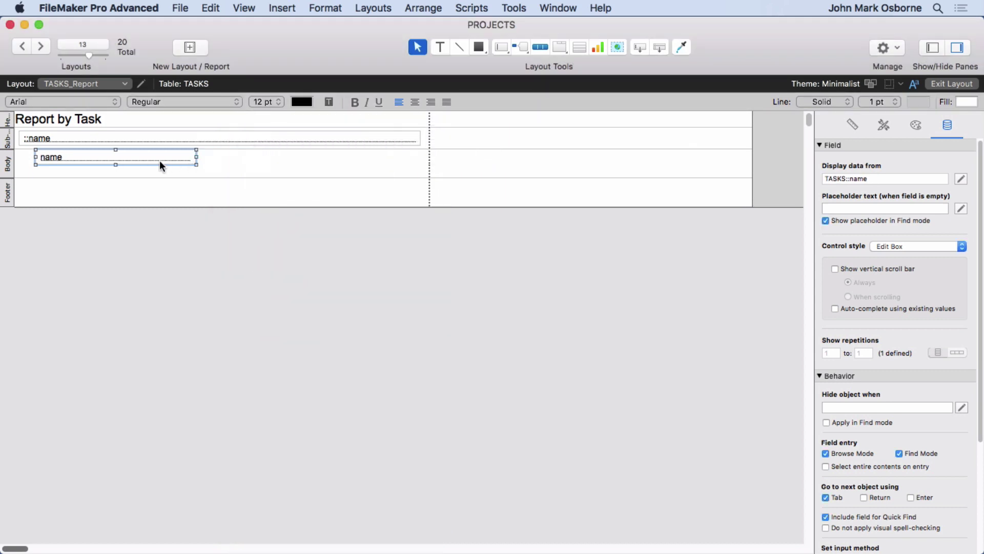
left_click_drag(135, 160, 116, 168)
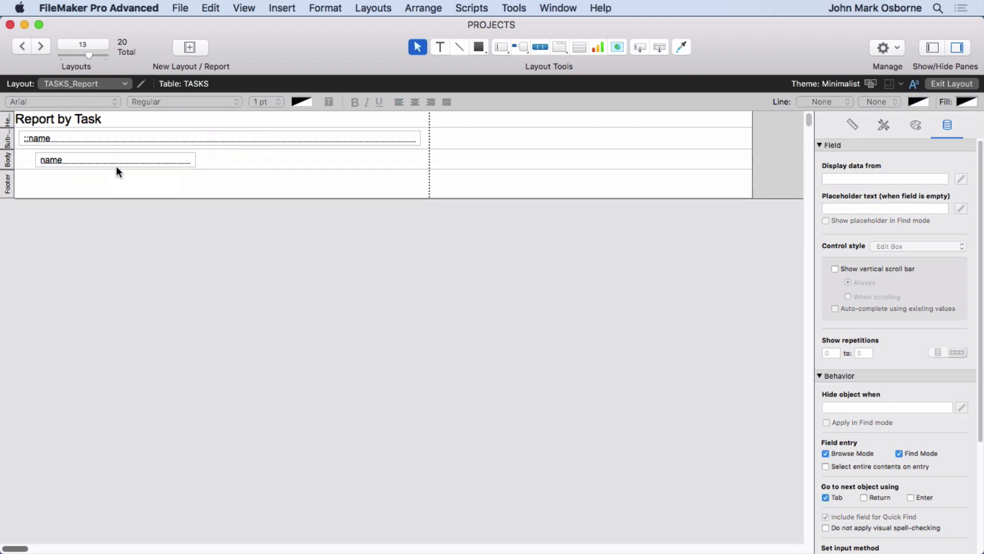
left_click(244, 8)
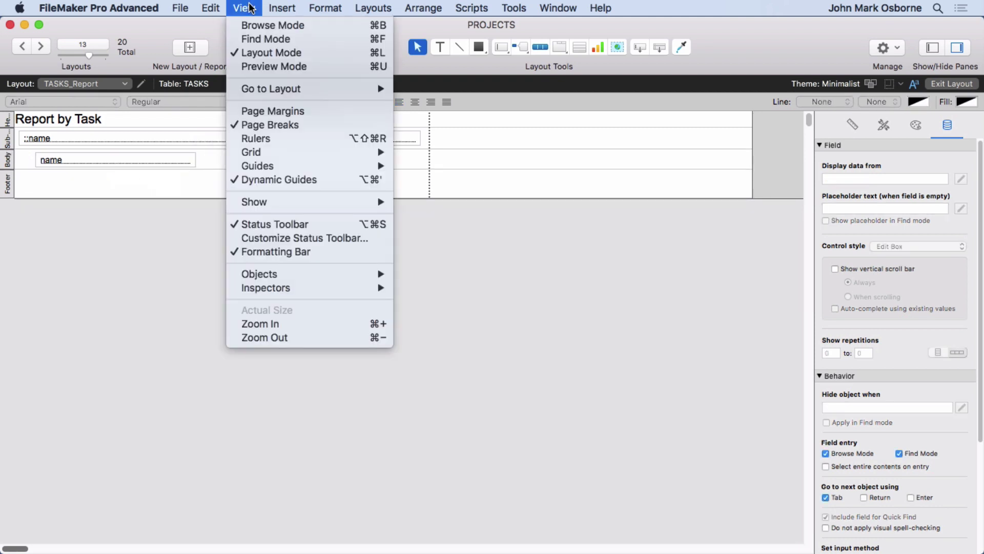
left_click(250, 8)
left_click(79, 157)
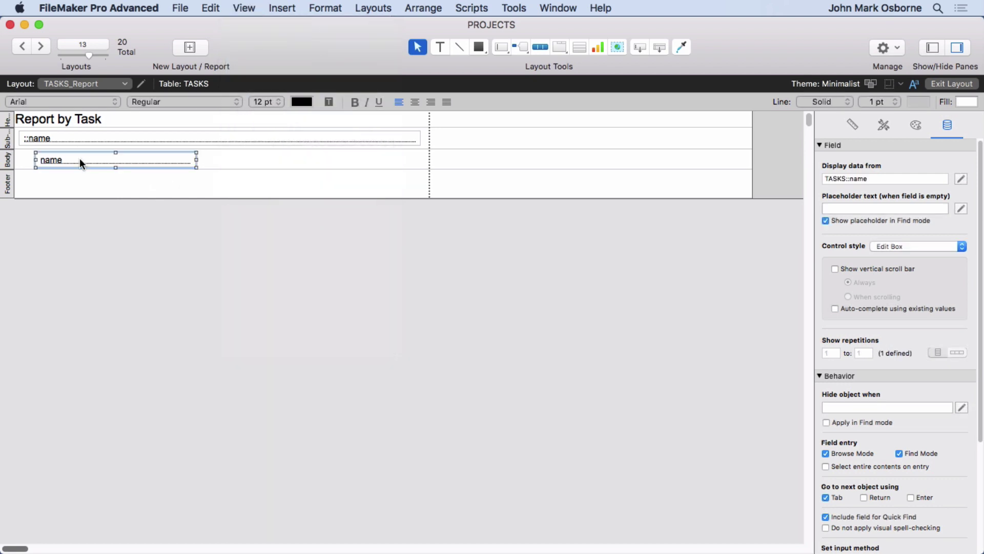
left_click(85, 190)
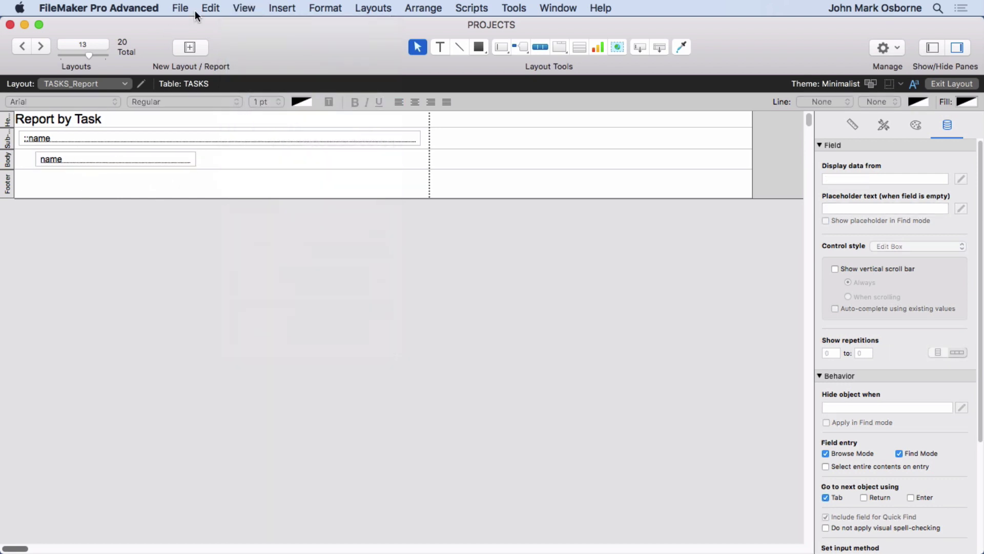
Step: Examine the unsorted task list in Browse mode, check the task name field in Layout mode, and return to Browse mode
left_click(251, 8)
left_click(250, 24)
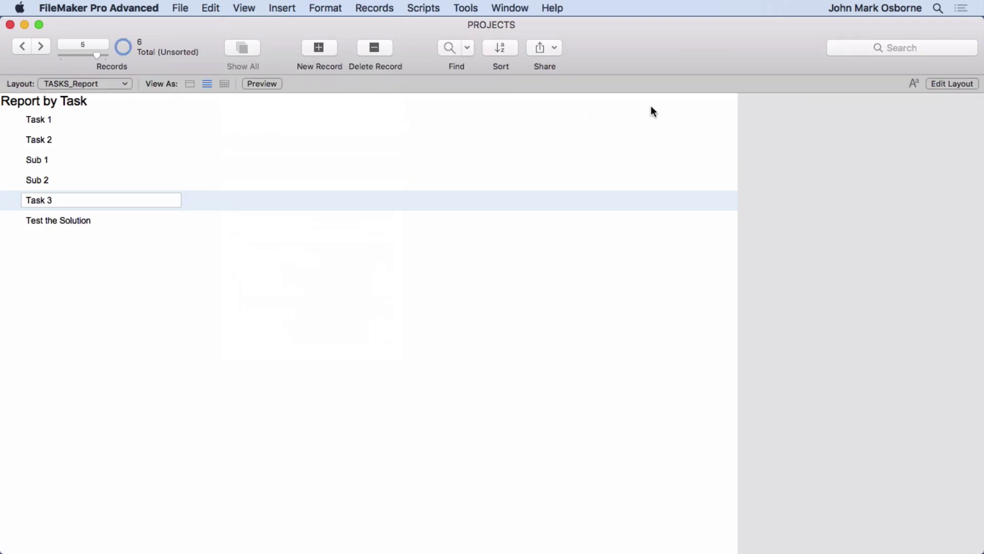
left_click(933, 84)
left_click(103, 163)
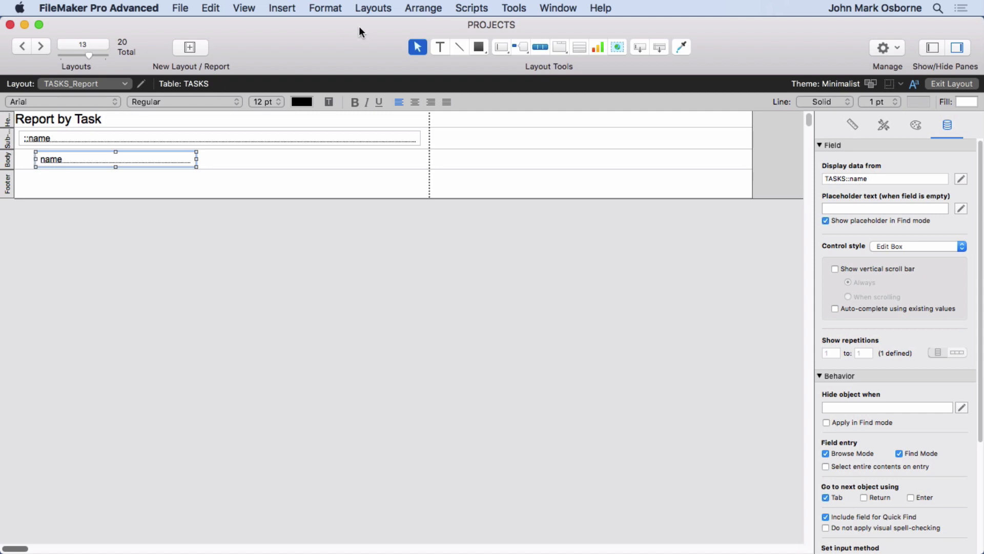
left_click(371, 7)
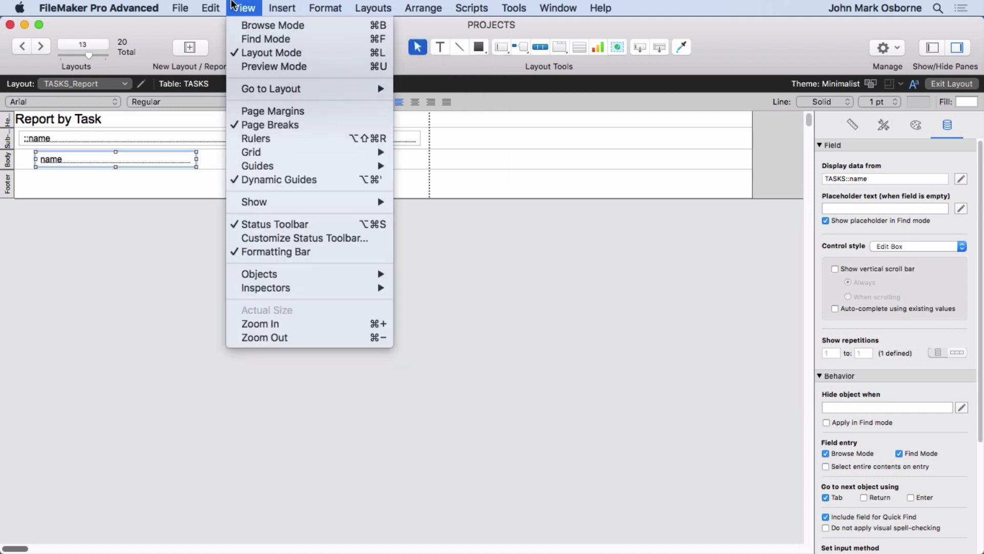
left_click(242, 26)
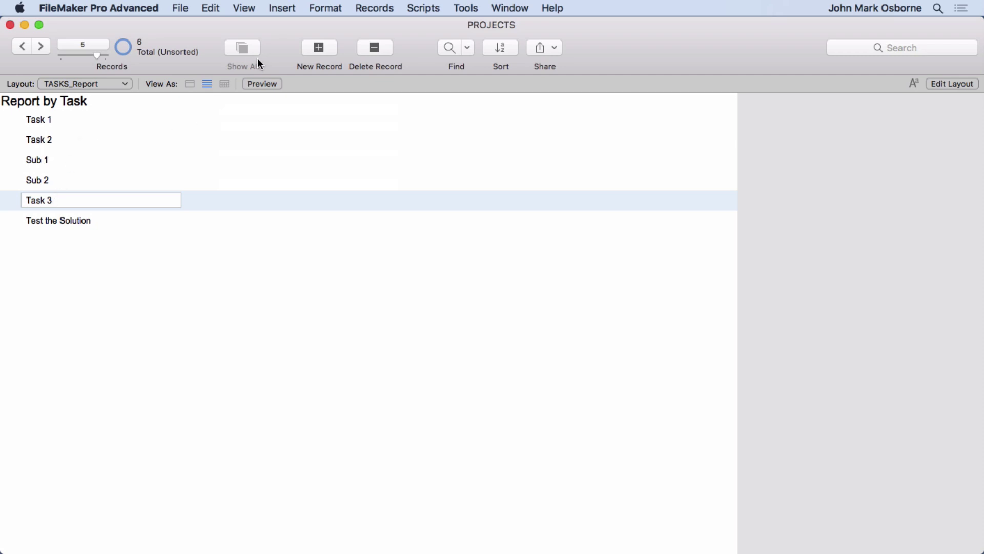
Step: Sort the report's records by _kf_projects_id in ascending order
left_click(369, 9)
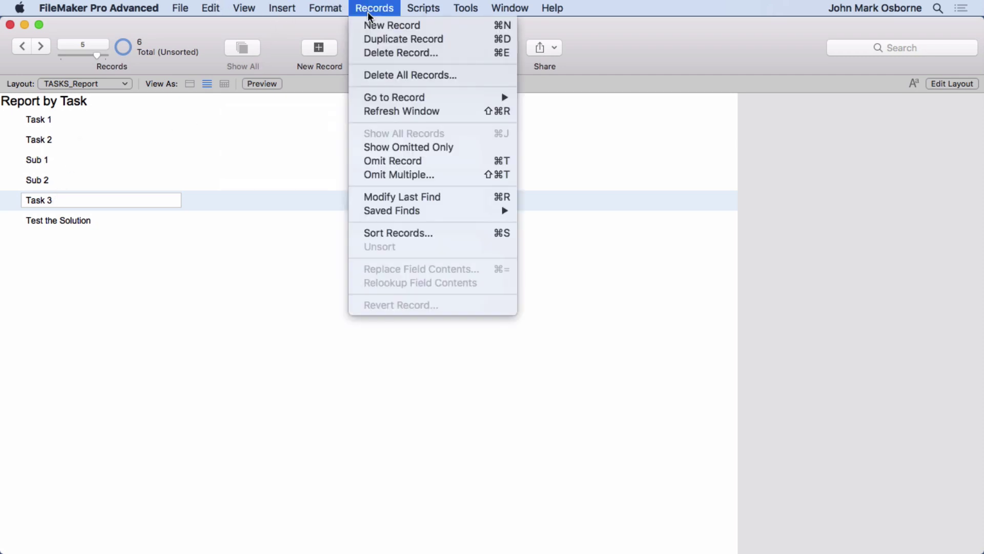
left_click(380, 233)
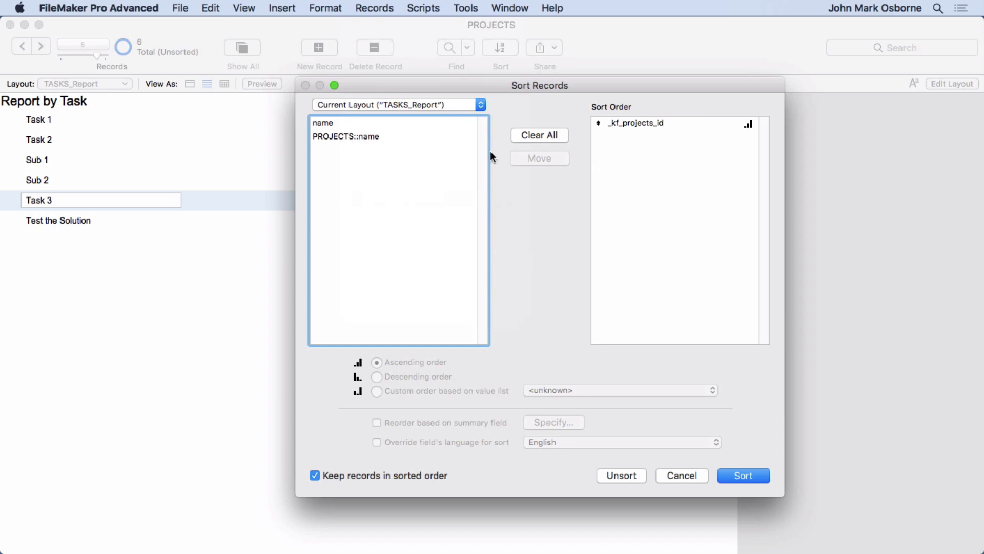
left_click(739, 477)
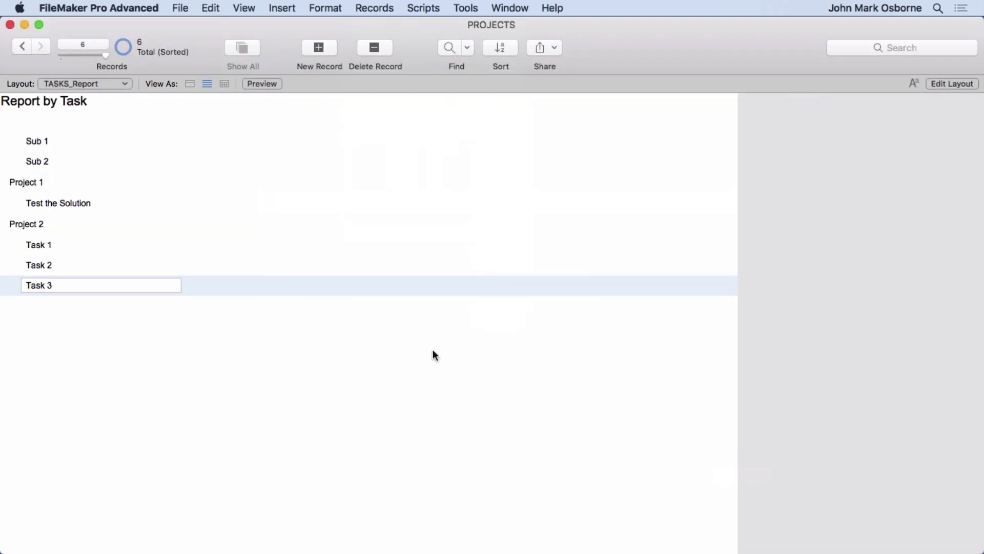
Step: Delete the Sub 1 and Sub 2 task records that have no project
left_click(36, 143)
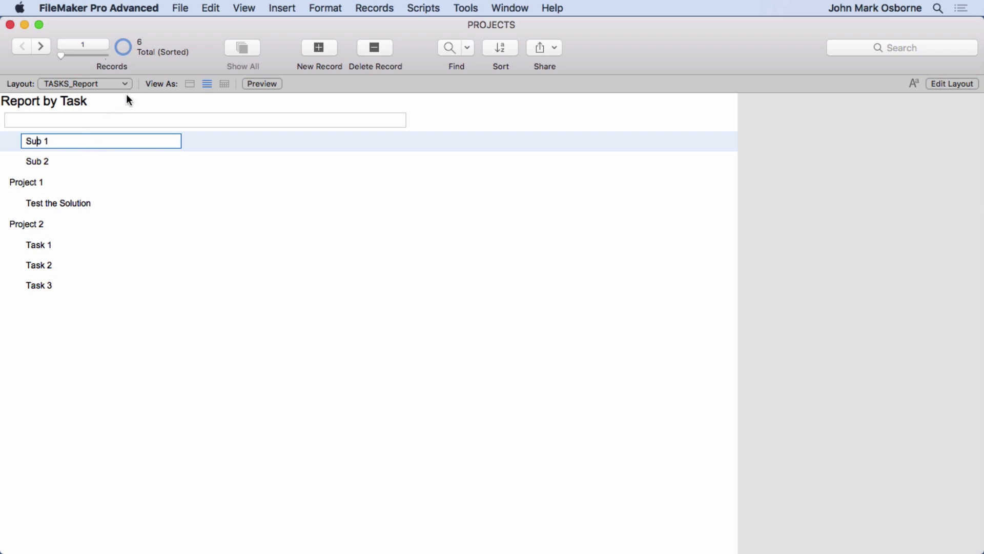
key("super+alt+e")
key("super+alt+e")
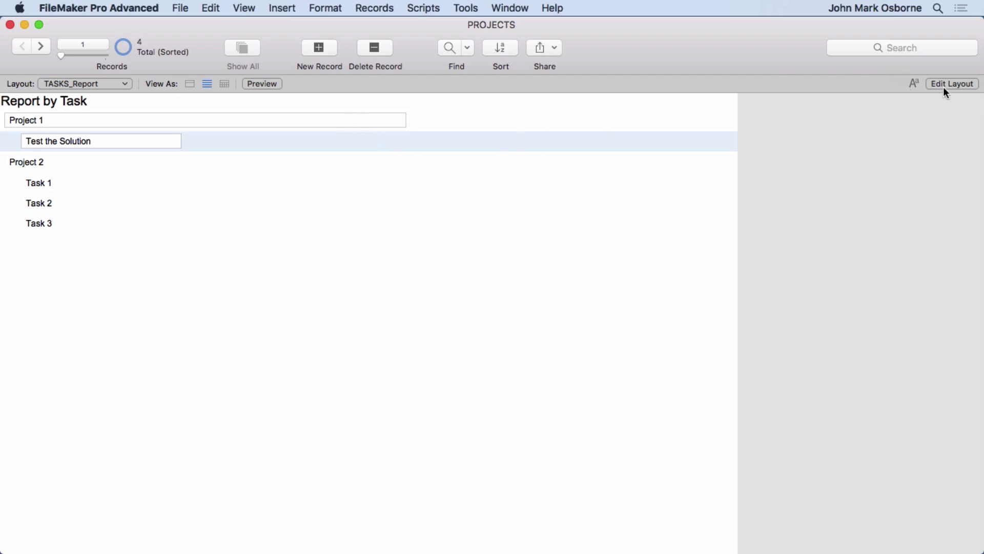
Step: Examine the grouped report in Preview mode, then return to Browse mode and enter the Project 1 name field
left_click(244, 7)
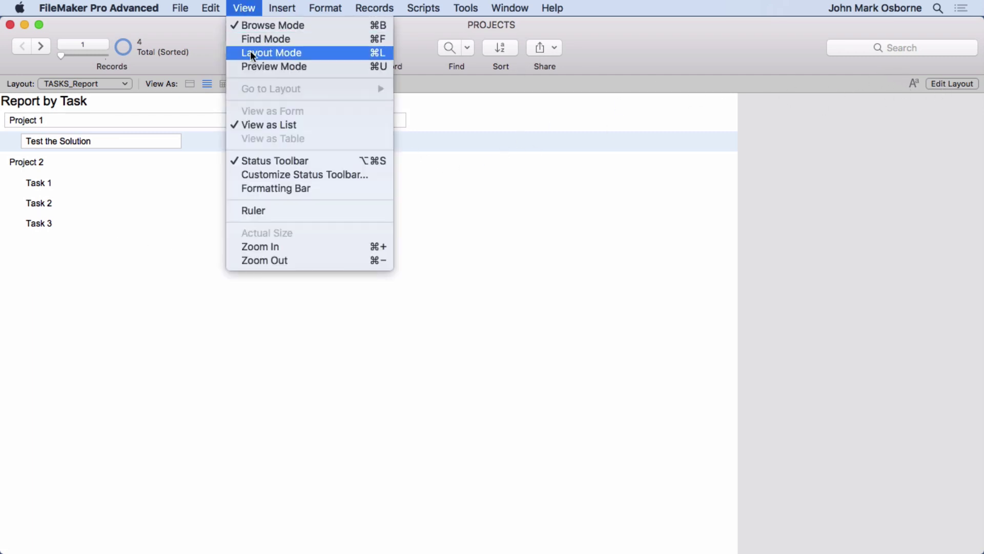
left_click(254, 66)
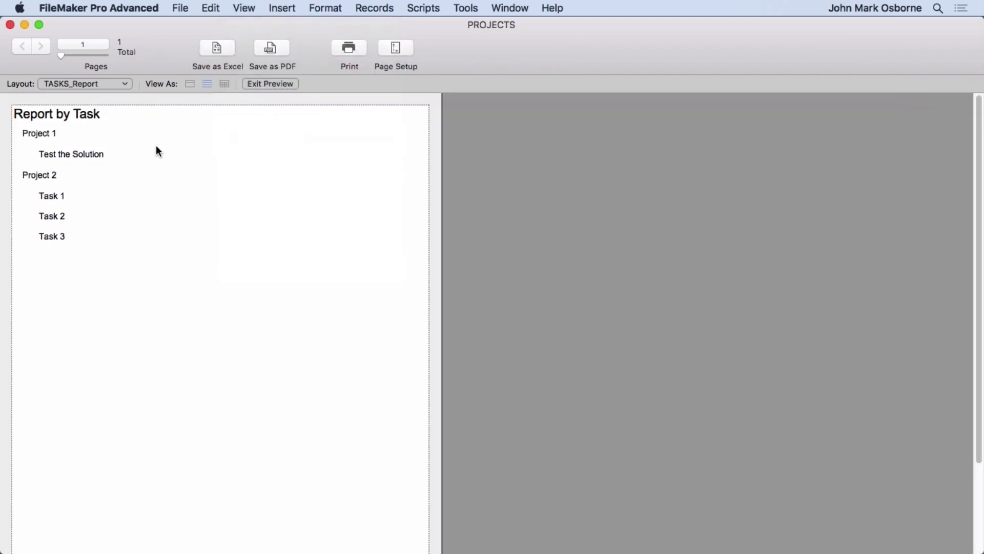
left_click(245, 8)
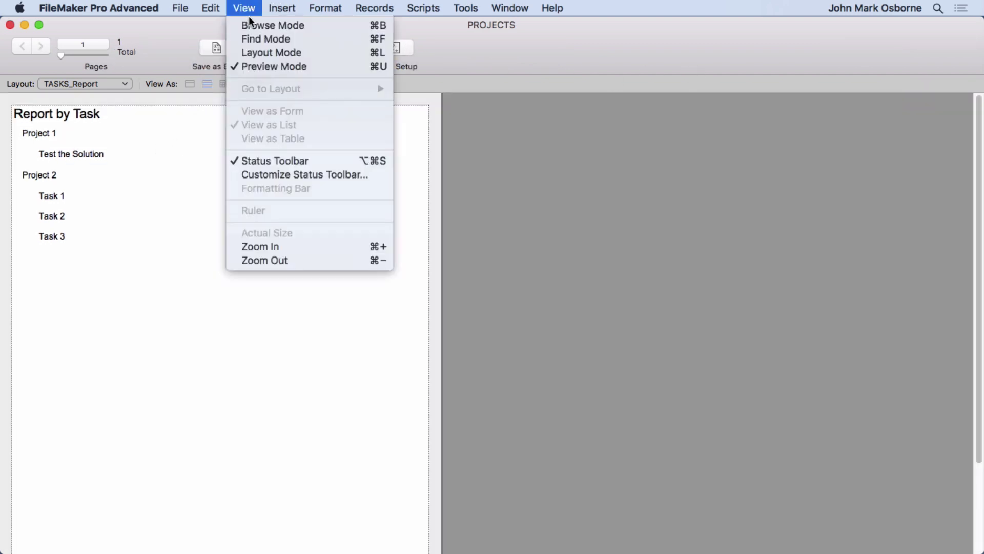
left_click(250, 26)
left_click(71, 119)
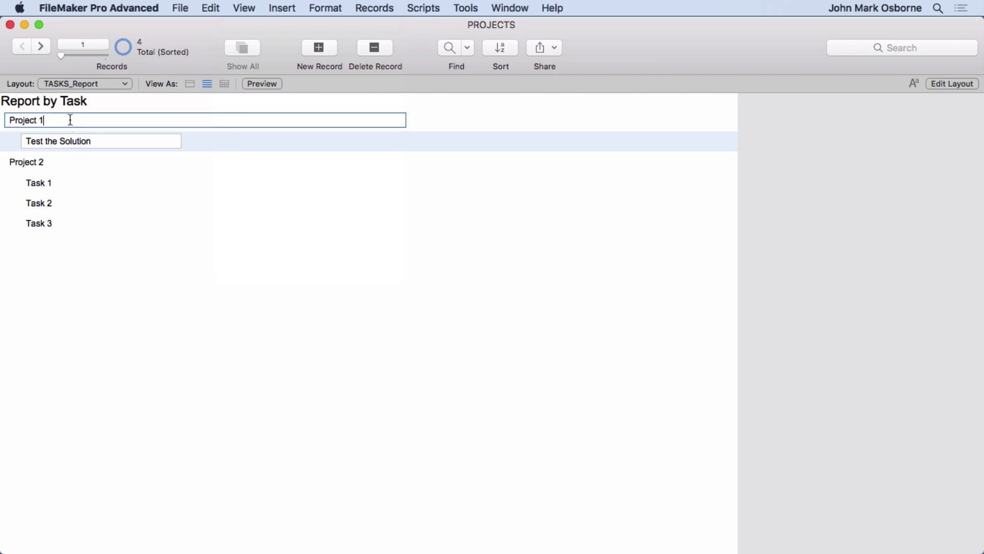
Step: Turn off Browse mode field entry for the project name and task name fields in Layout mode
left_click(97, 141)
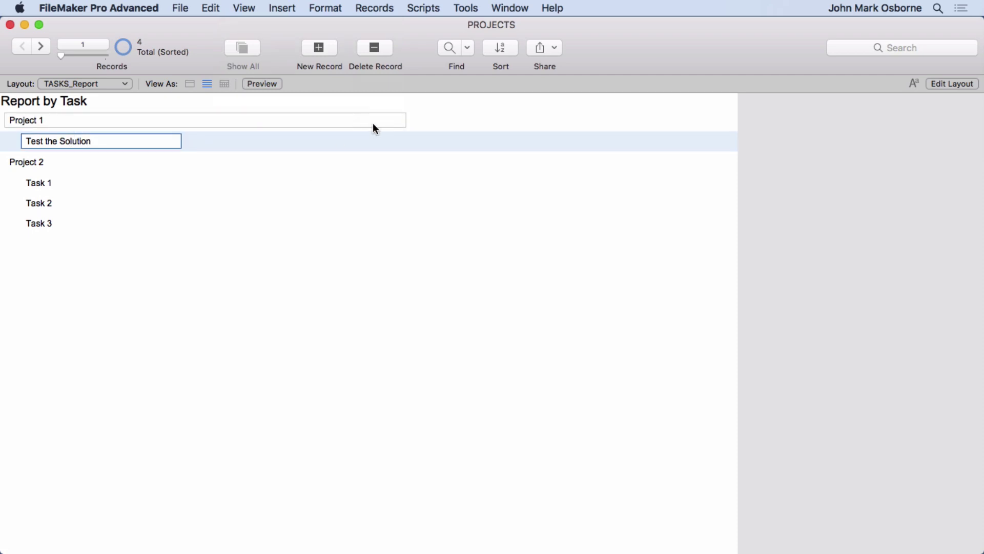
left_click(251, 193)
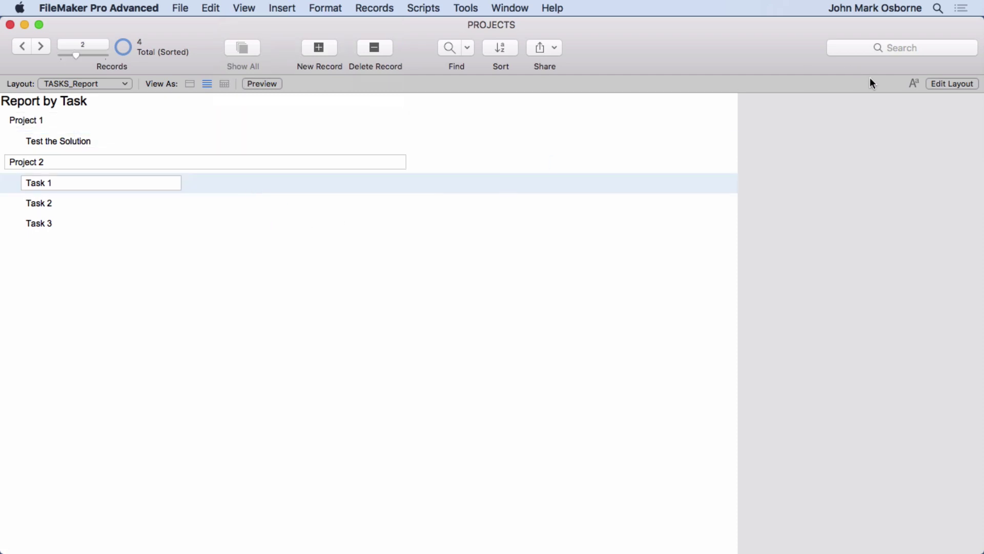
left_click(956, 85)
left_click(143, 143)
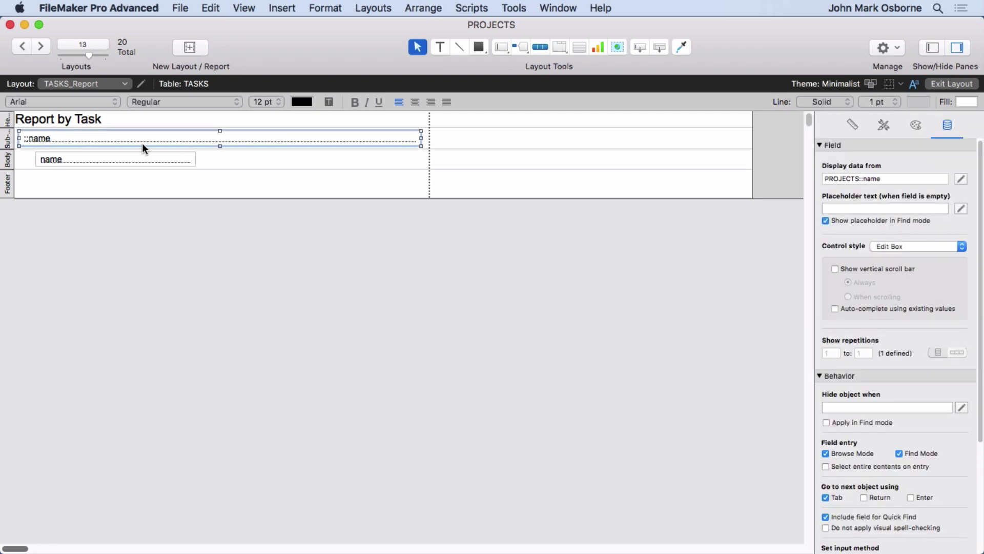
left_click(140, 159, "shift")
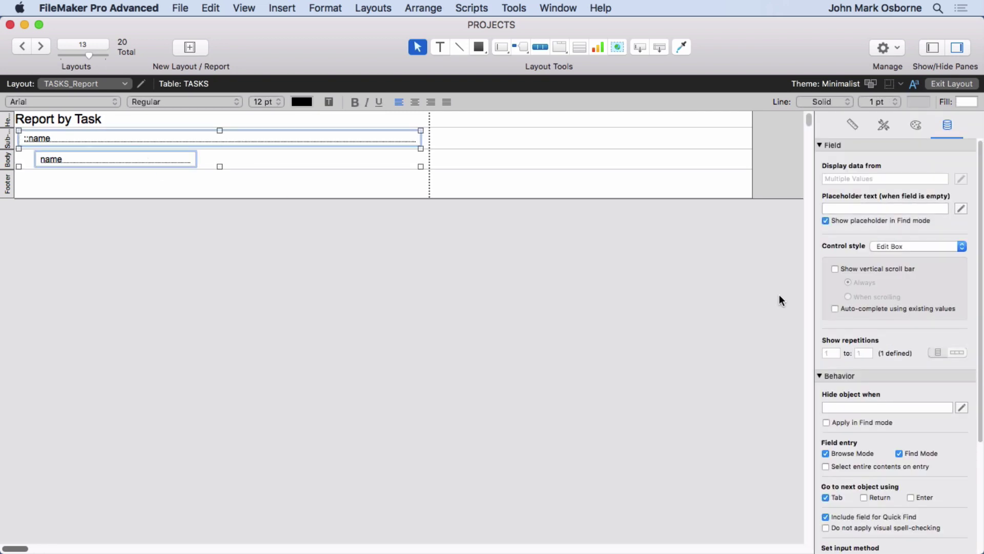
left_click(855, 453)
Step: Remove the border lines from the project name and task name fields and return to Browse mode
left_click(916, 127)
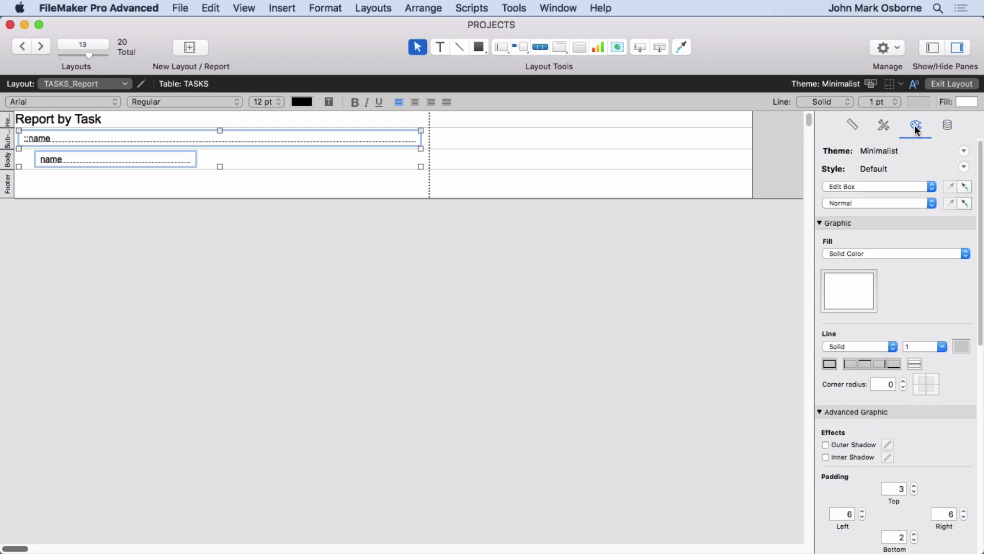
left_click(830, 364)
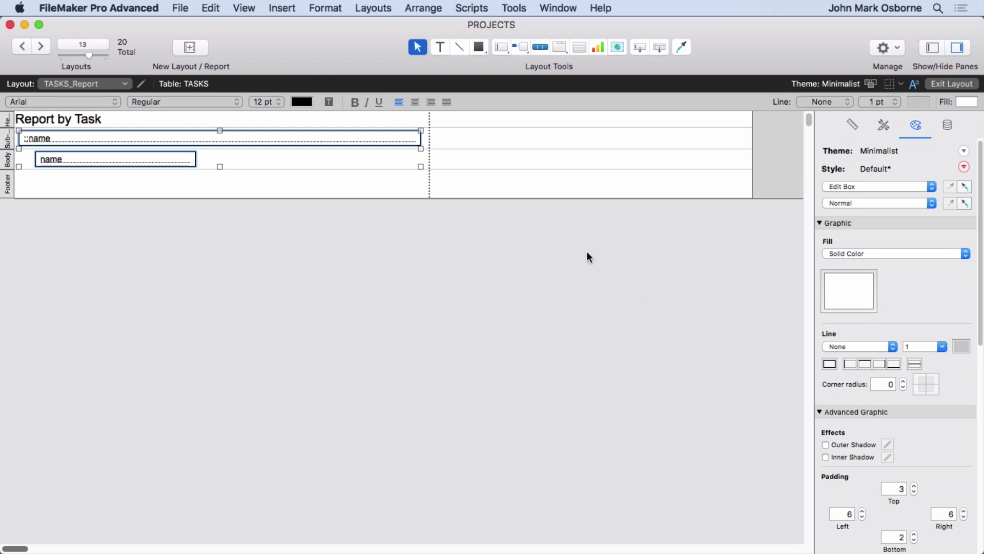
left_click(256, 8)
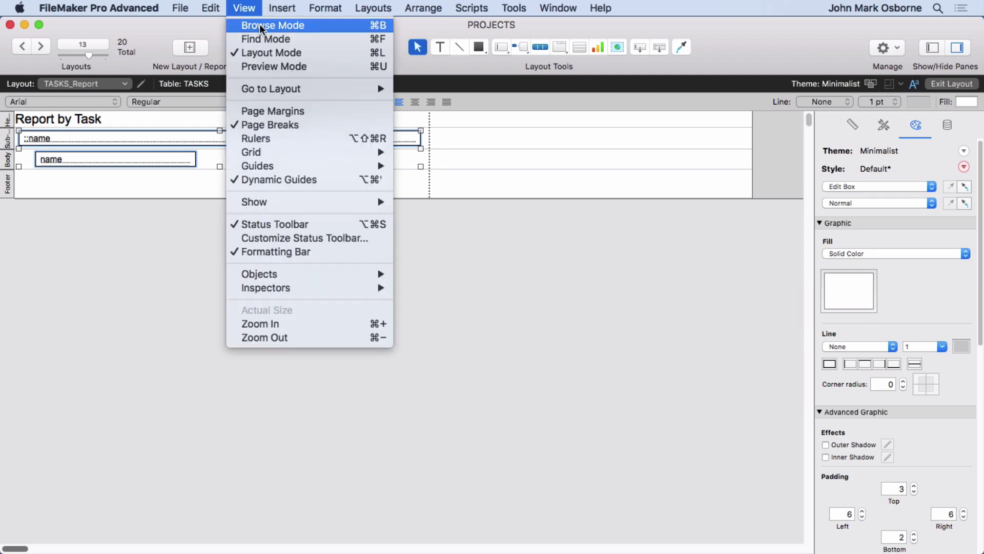
left_click(259, 26)
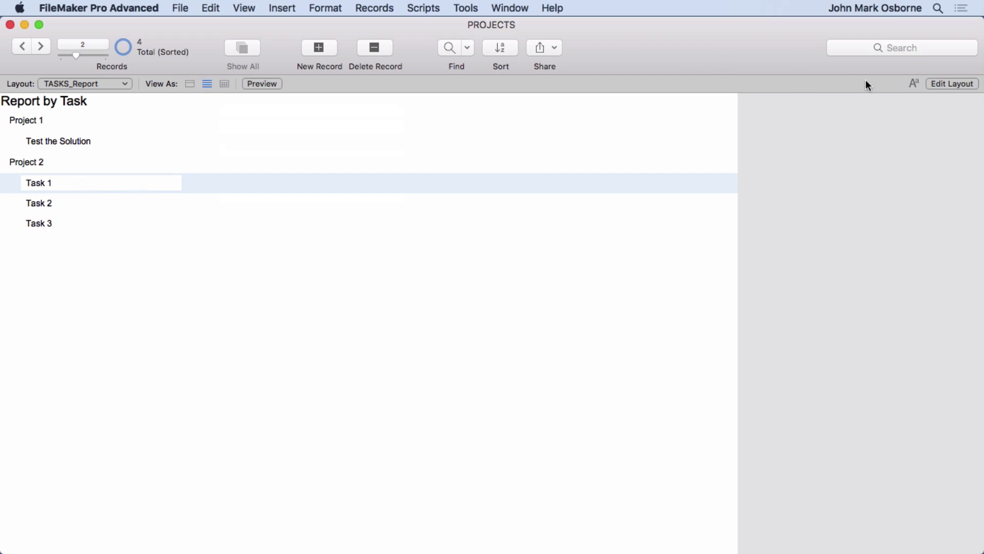
Step: Set the fill of the project name and task name fields to None and return to Browse mode
left_click(948, 85)
left_click_drag(166, 158, 155, 136)
left_click(845, 253)
left_click(845, 247)
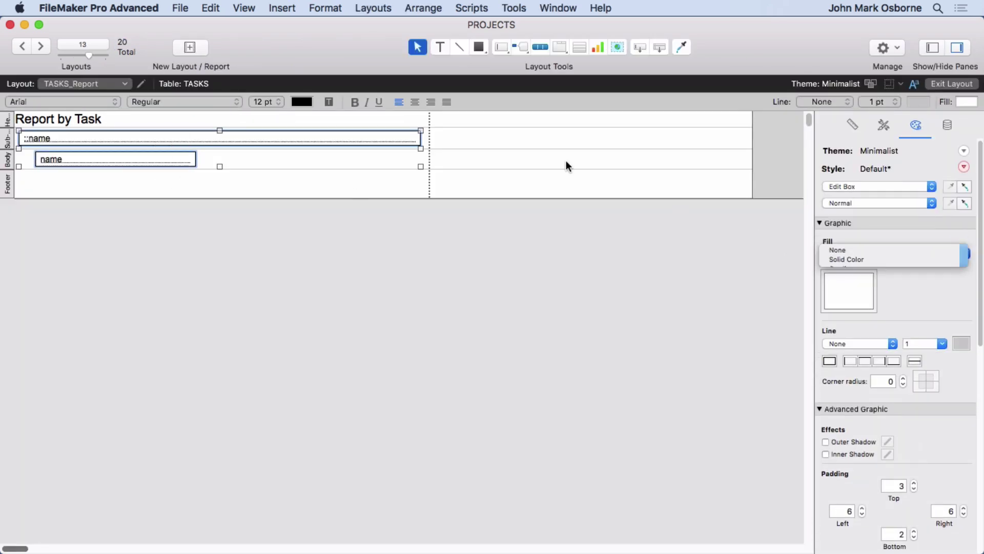
left_click(244, 8)
left_click(248, 26)
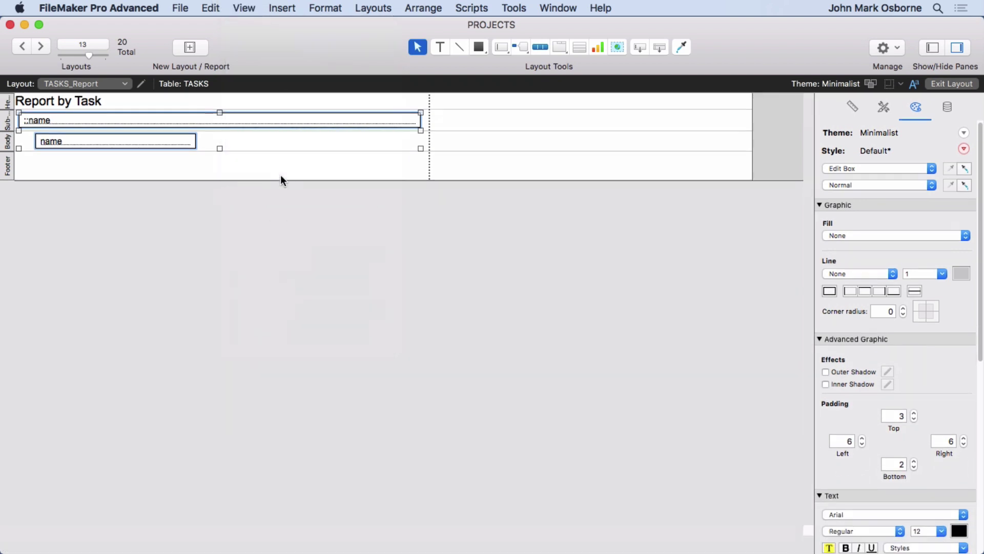
Step: Check the report's row selection by making each task record under Project 1 and Project 2 active
left_click(100, 144)
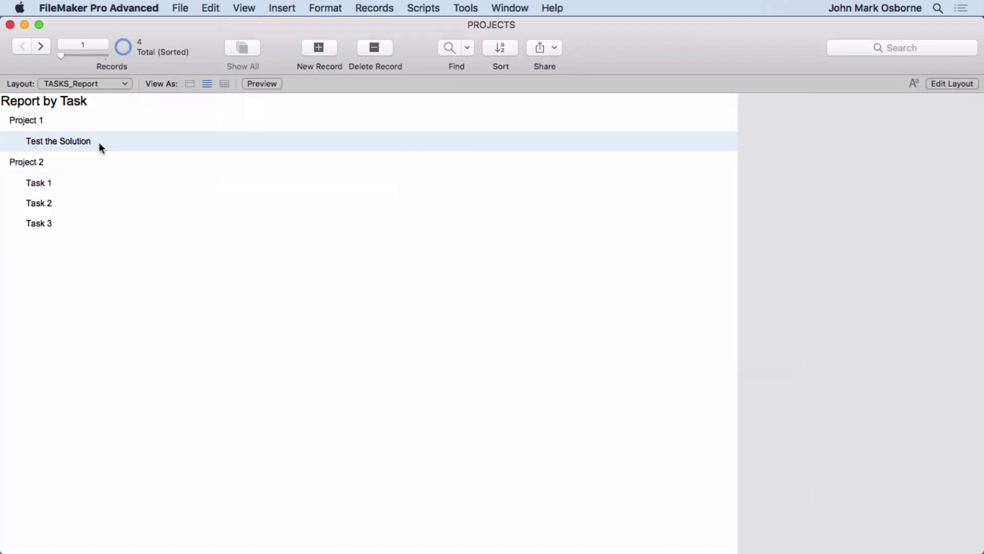
left_click(90, 184)
left_click(86, 206)
left_click(82, 226)
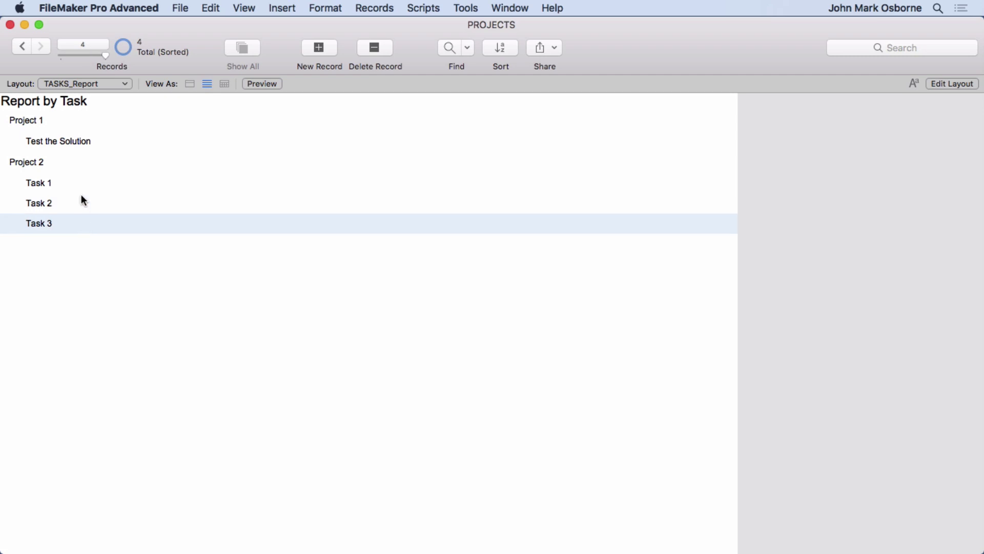
left_click(81, 200)
left_click(81, 183)
left_click(93, 145)
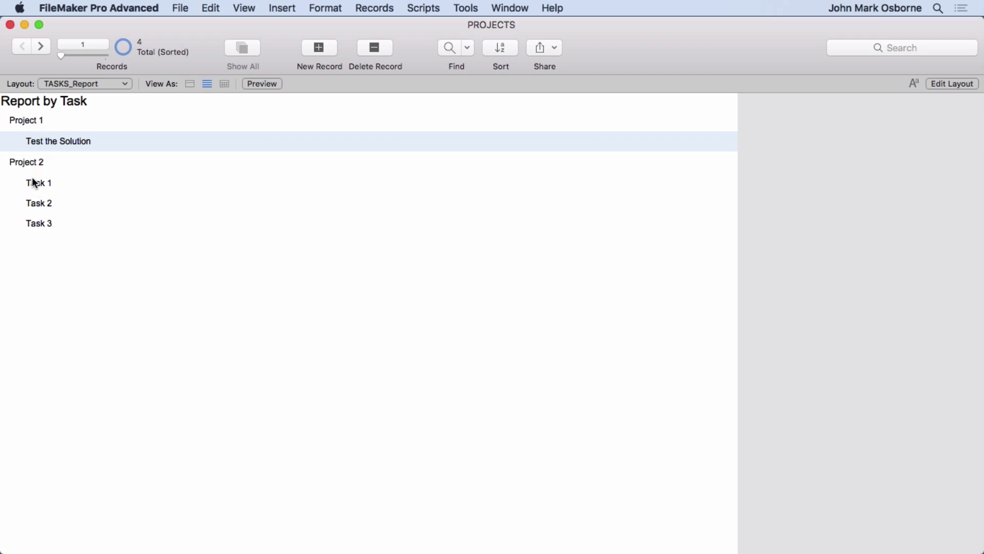
left_click(59, 187)
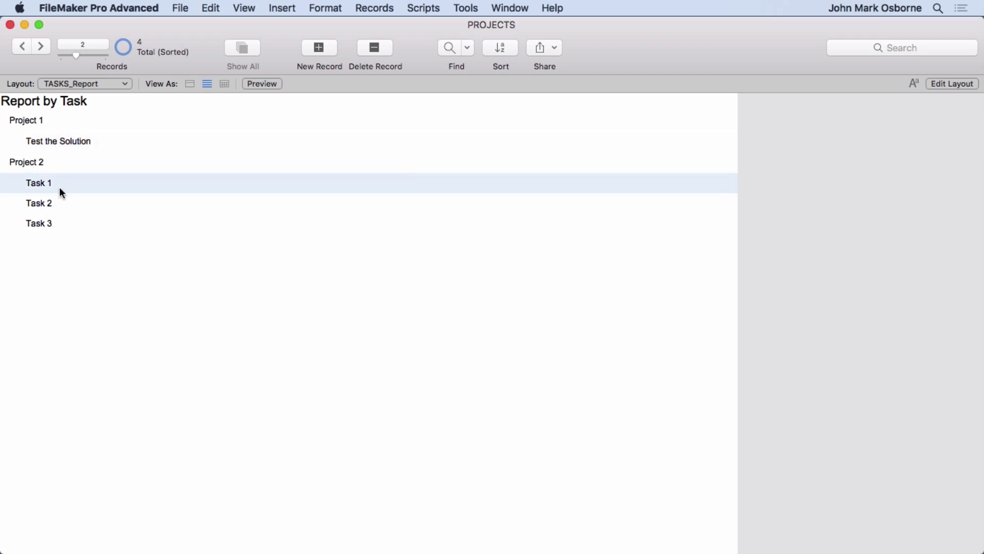
left_click(40, 203)
left_click(44, 223)
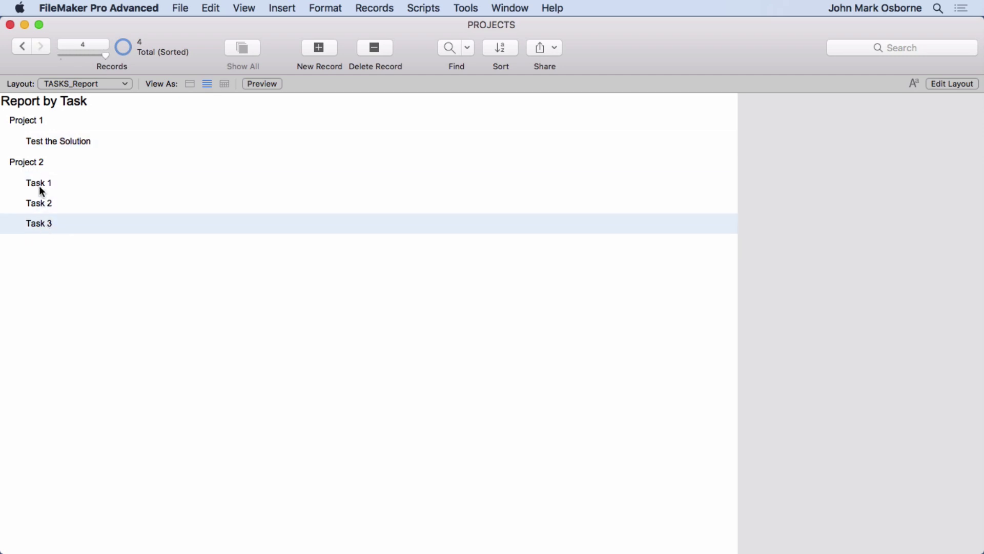
left_click(46, 192)
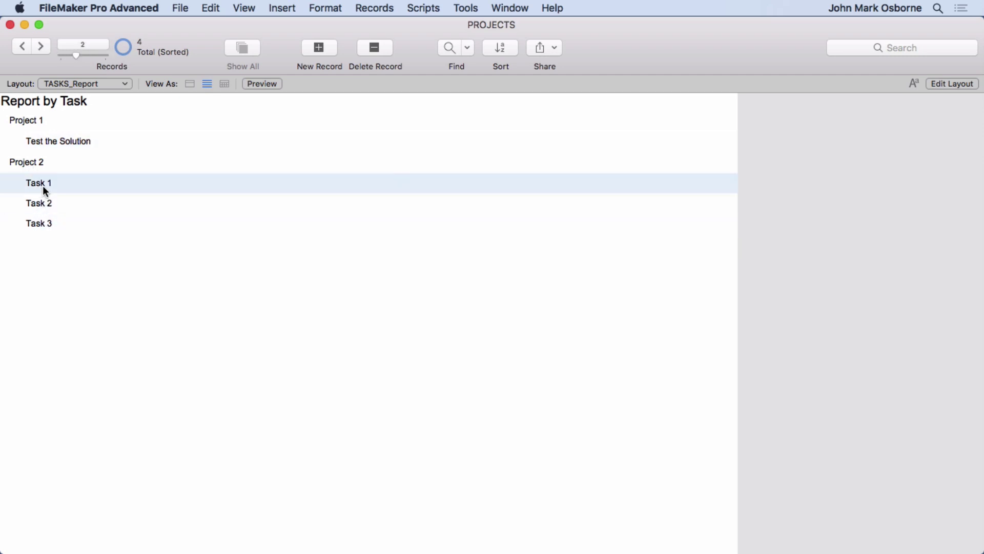
left_click(41, 139)
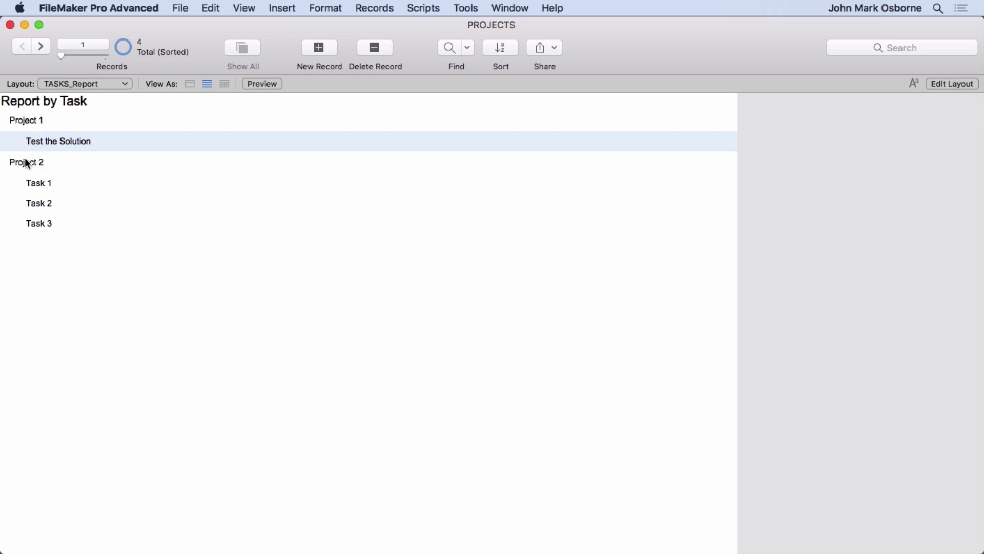
Step: In Layout mode, review the sort fields offered for a new sub-summary part and cancel the part definition
left_click(969, 84)
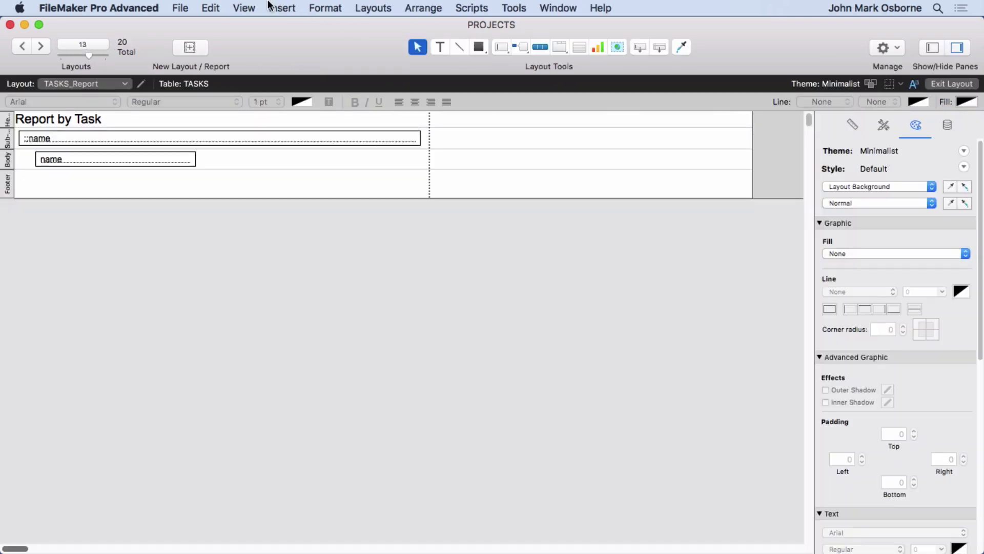
left_click(282, 9)
left_click(291, 39)
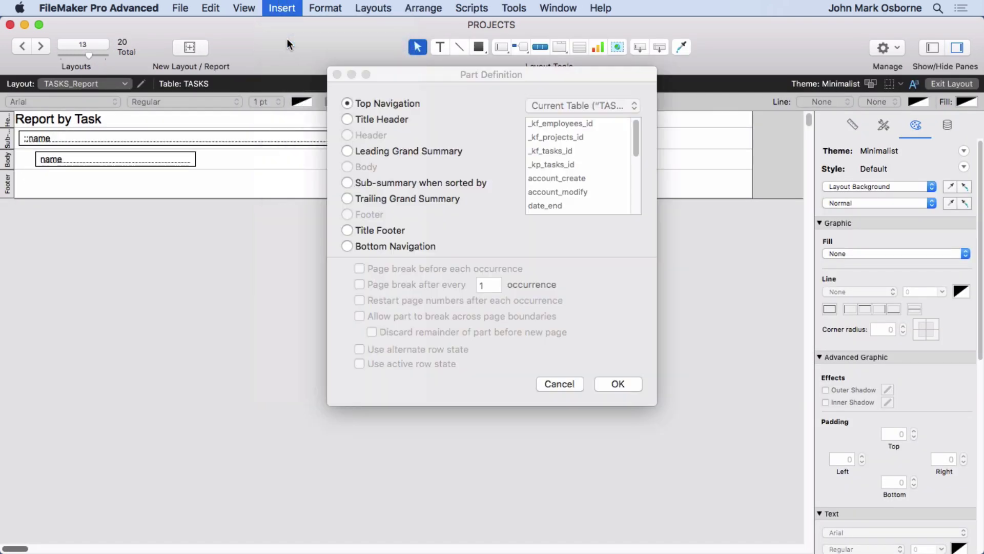
left_click(376, 180)
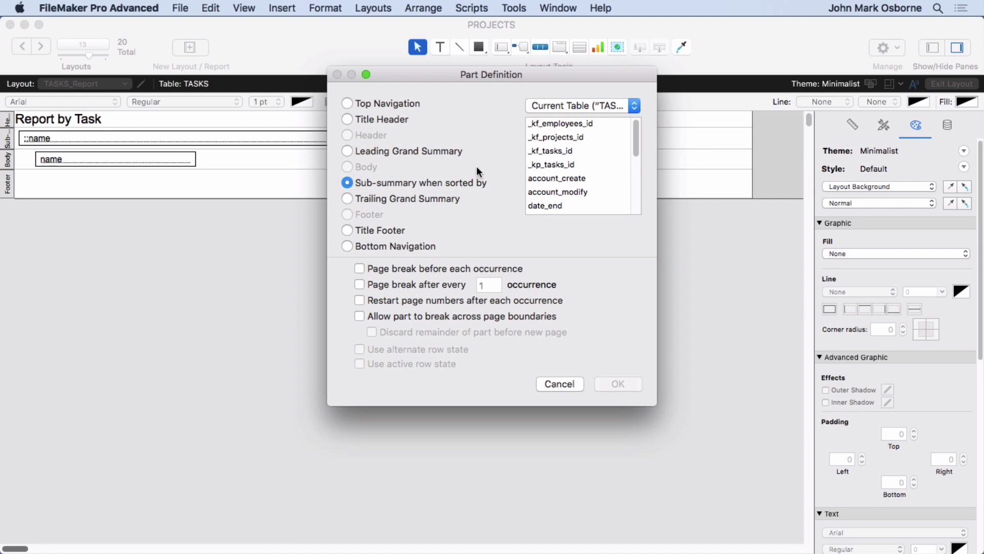
scroll(561, 156, "down", 2)
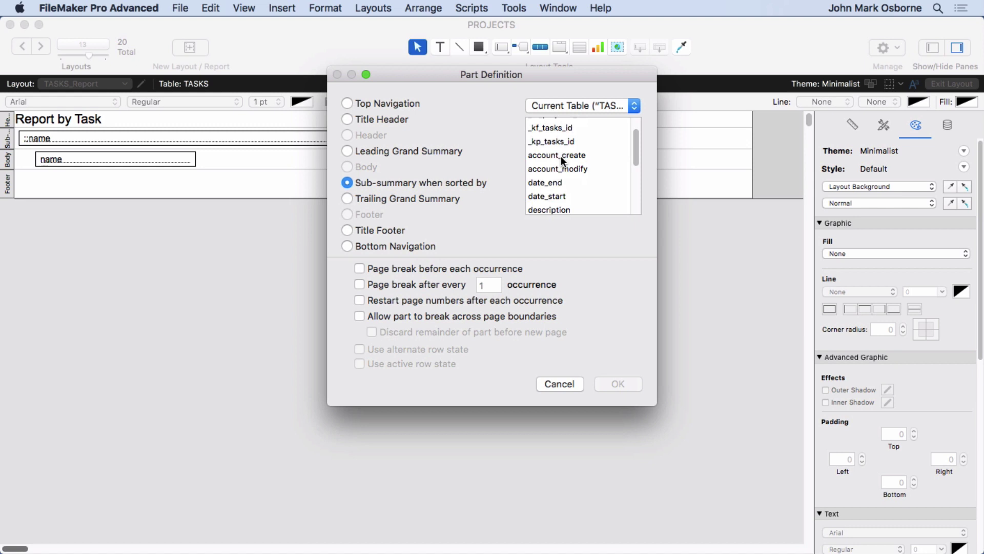
left_click(561, 386)
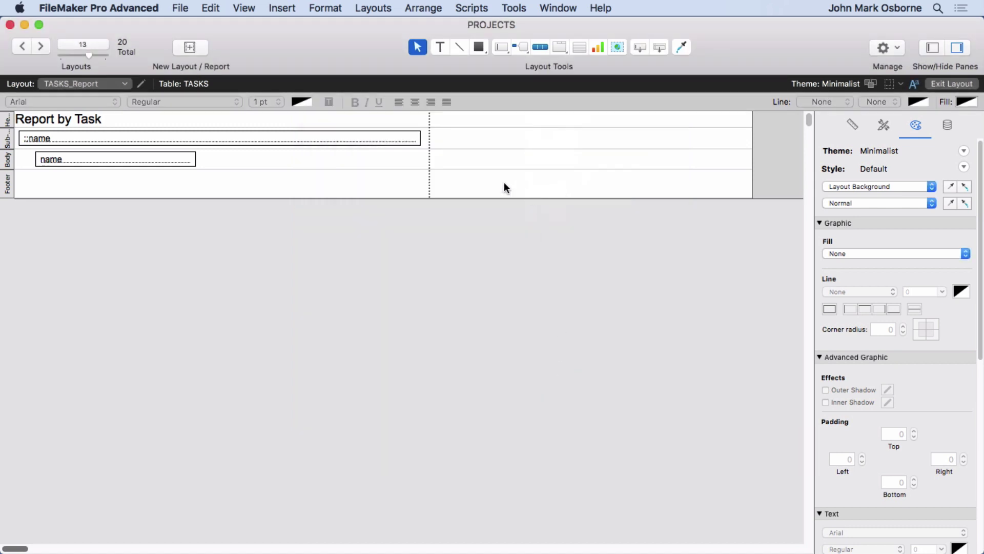
Step: Narrow the project name field in the sub-summary part and place a duplicate assigned to COMPANIES::name directly beside it
left_click(413, 137)
left_click_drag(419, 139, 214, 138)
right_click(136, 140)
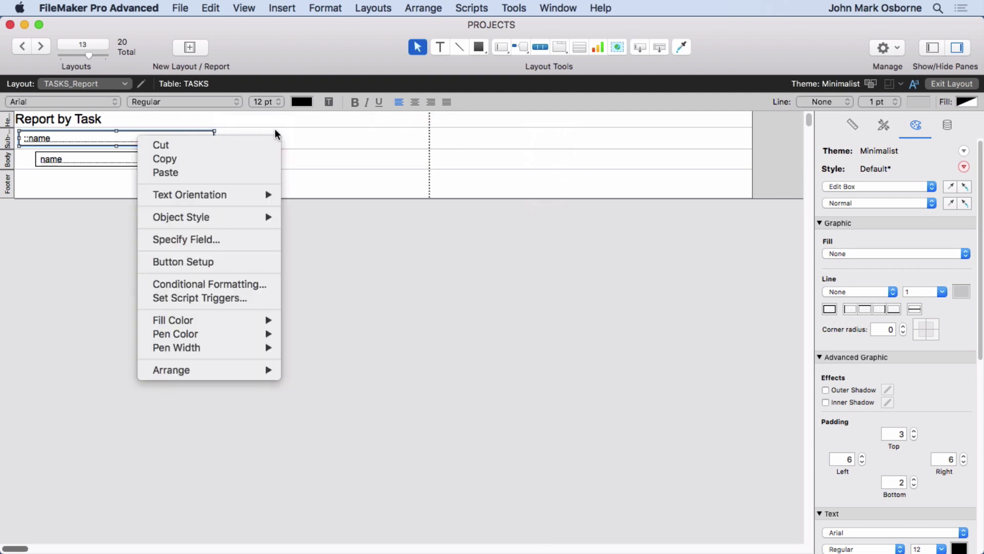
left_click(281, 123)
left_click_drag(153, 143, 352, 137)
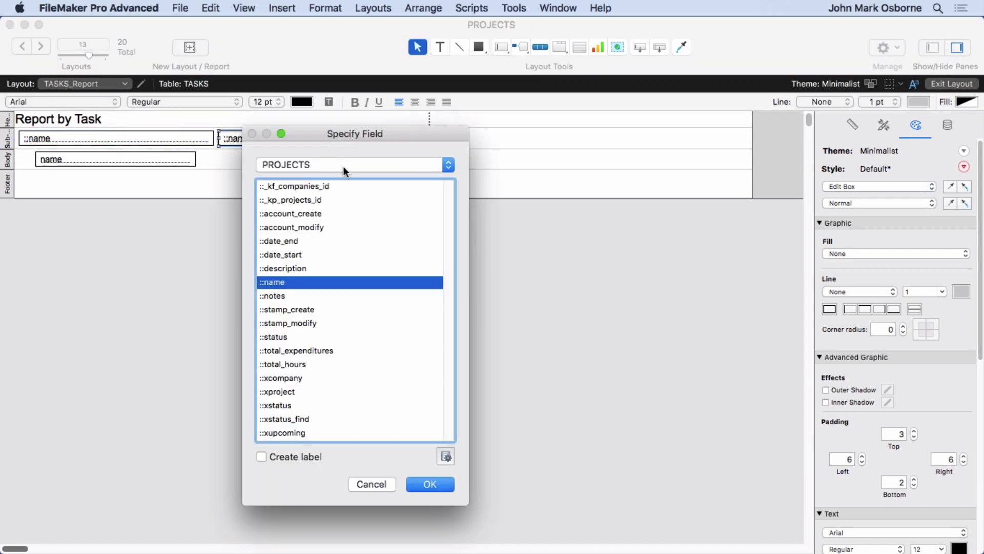
left_click(283, 165)
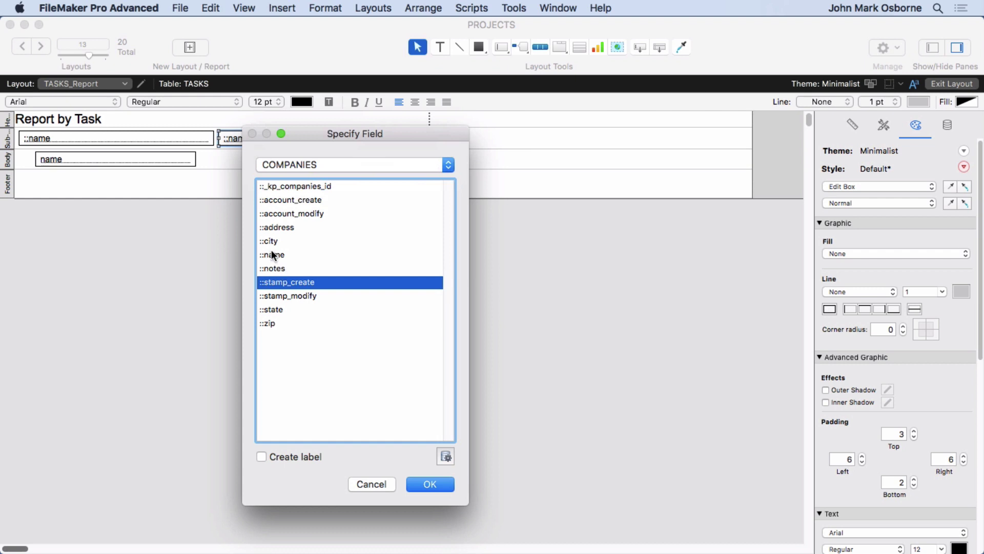
double_click(271, 251)
left_click_drag(303, 137, 317, 137)
left_click(207, 136)
left_click_drag(214, 138, 229, 138)
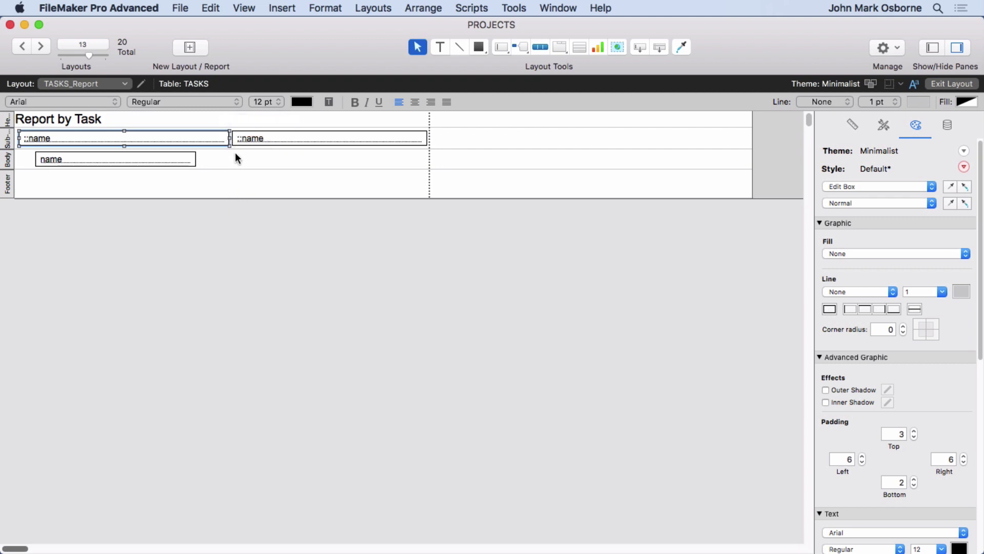
Step: Delete the project name and company name fields from the sub-summary part
key("Delete")
left_click(247, 138)
key("Delete")
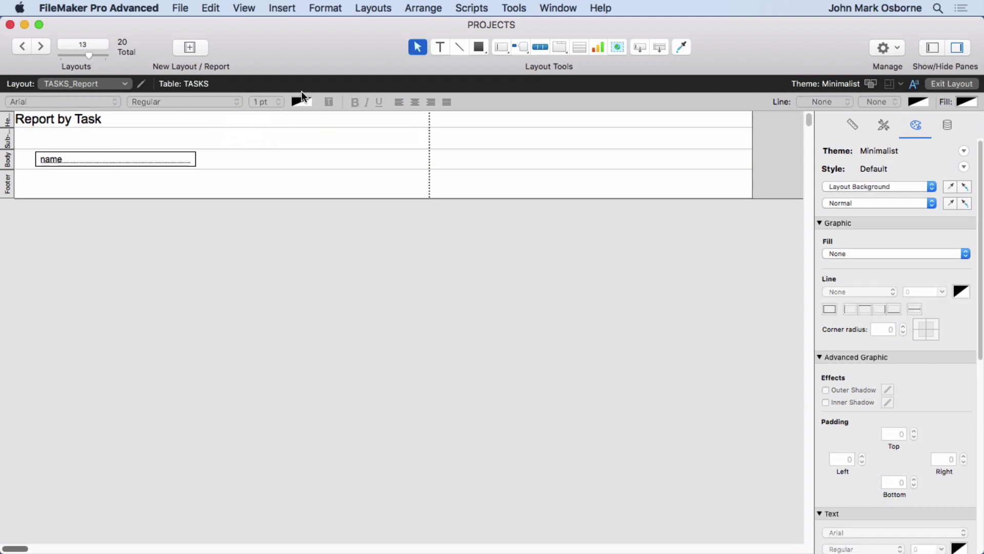
Step: Add a text object with a COMPANIES::name merge field to the sub-summary part
left_click(442, 48)
left_click(57, 140)
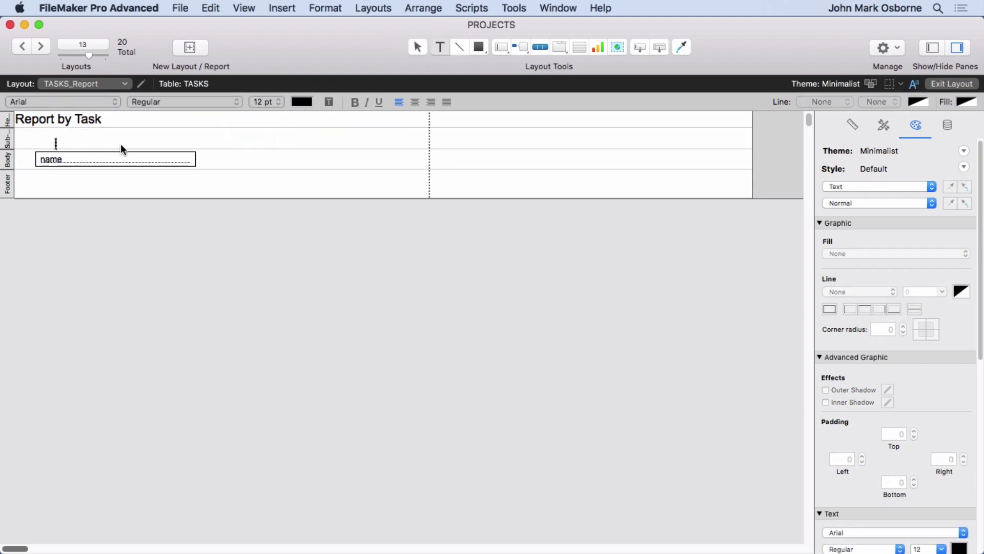
left_click(279, 8)
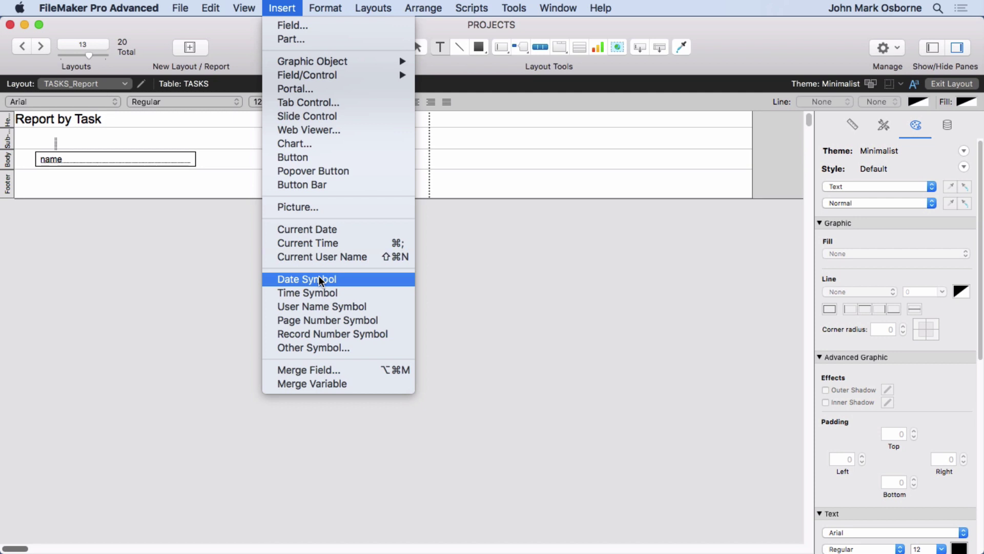
left_click(328, 368)
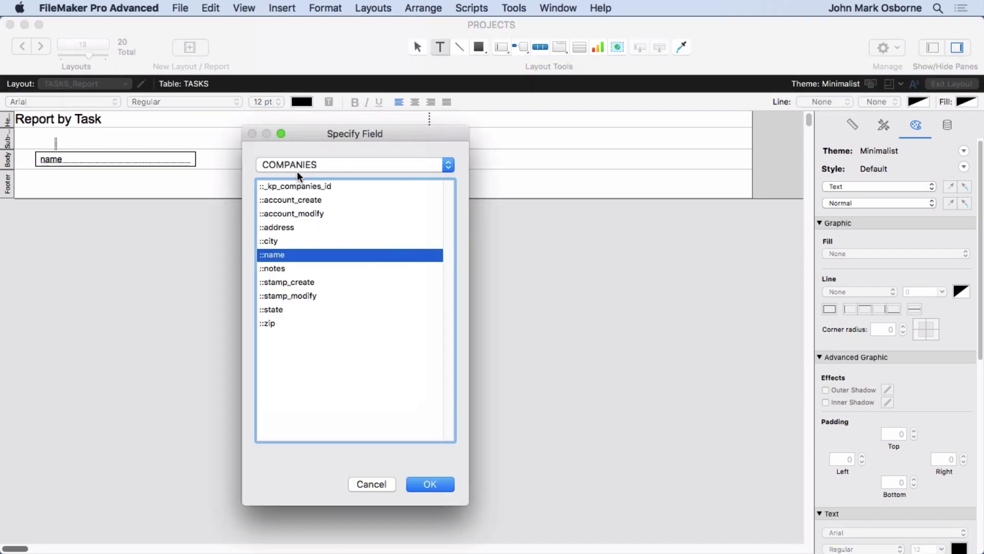
double_click(281, 254)
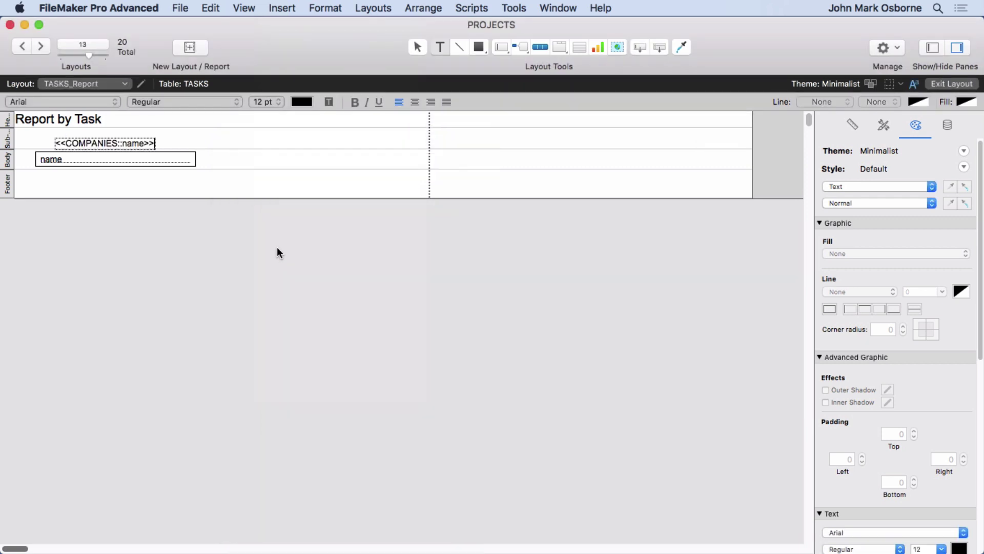
Step: Append a dash separator and a PROJECTS::name merge field after the company name in the sub-summary text object
type("-")
left_click(282, 8)
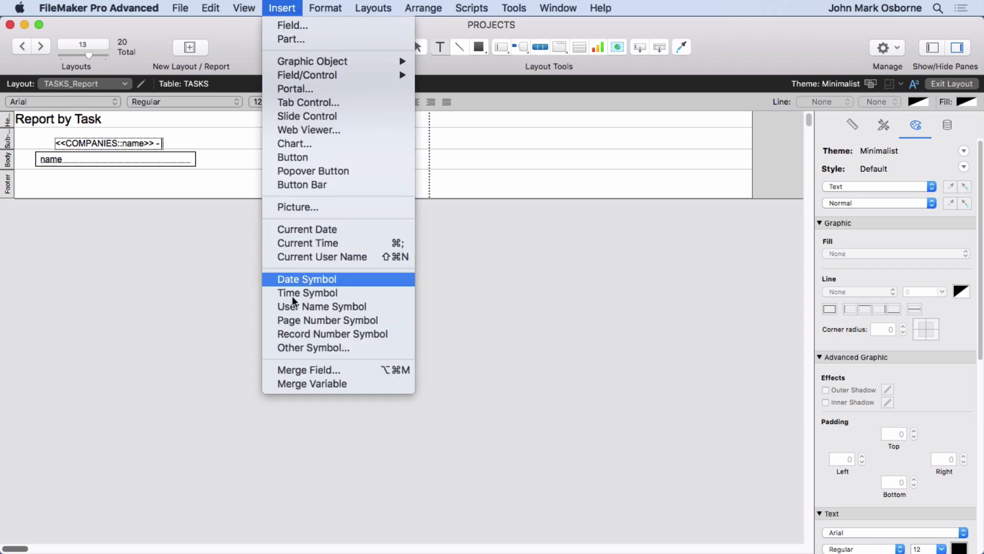
left_click(306, 369)
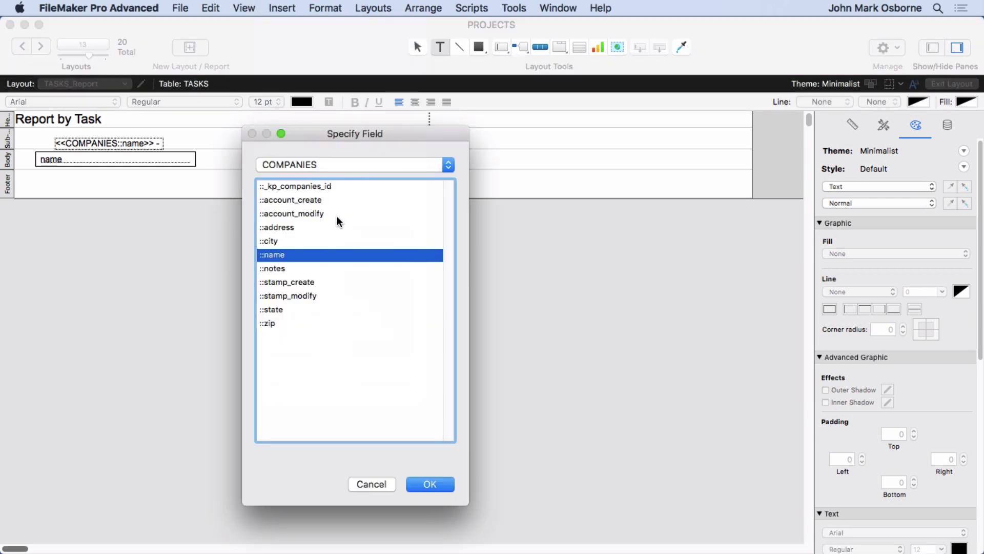
left_click(288, 165)
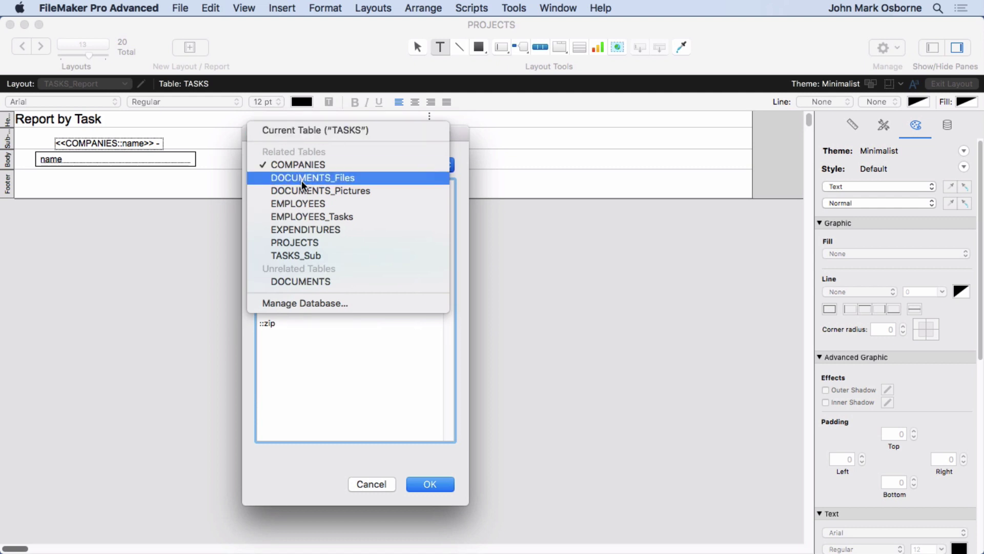
left_click(301, 242)
left_click(286, 254)
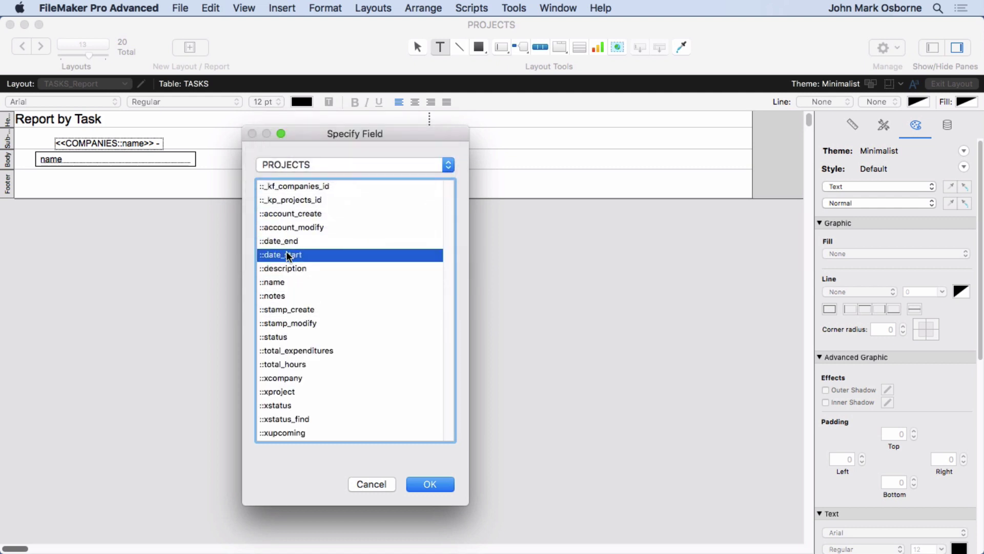
double_click(282, 282)
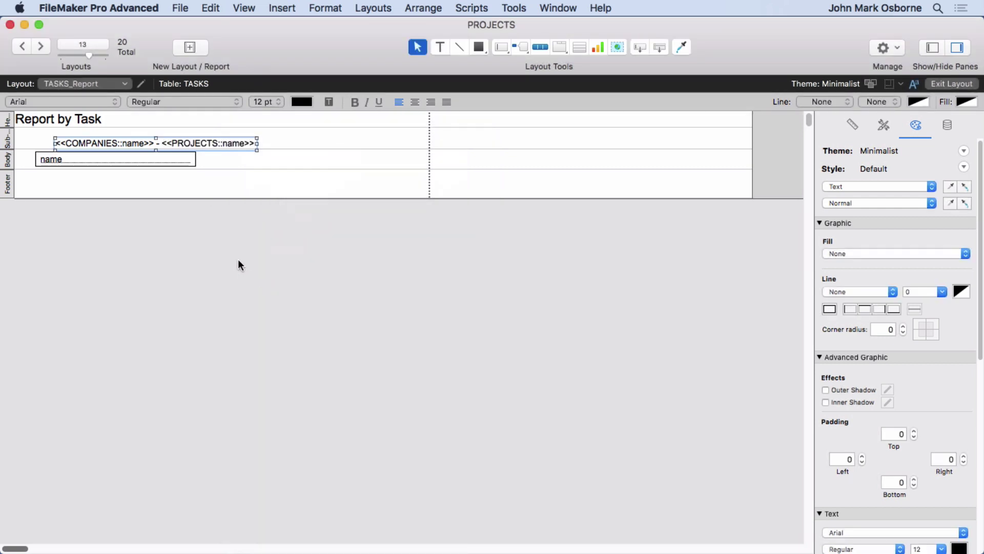
Step: Move the merge text to the left edge of the sub-summary part, widen it nearly to the page break, and view the report in Browse mode
left_click_drag(112, 147, 78, 142)
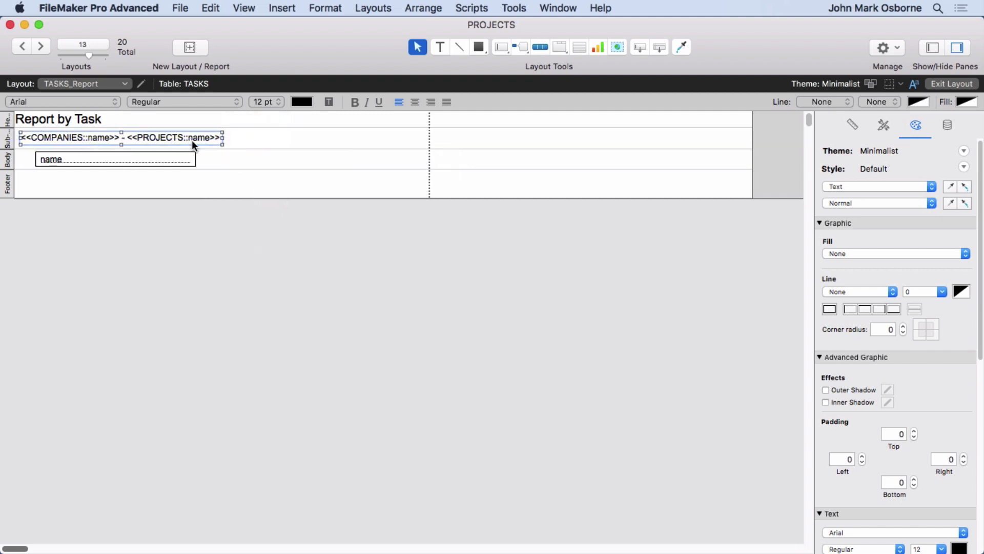
left_click_drag(222, 137, 417, 138)
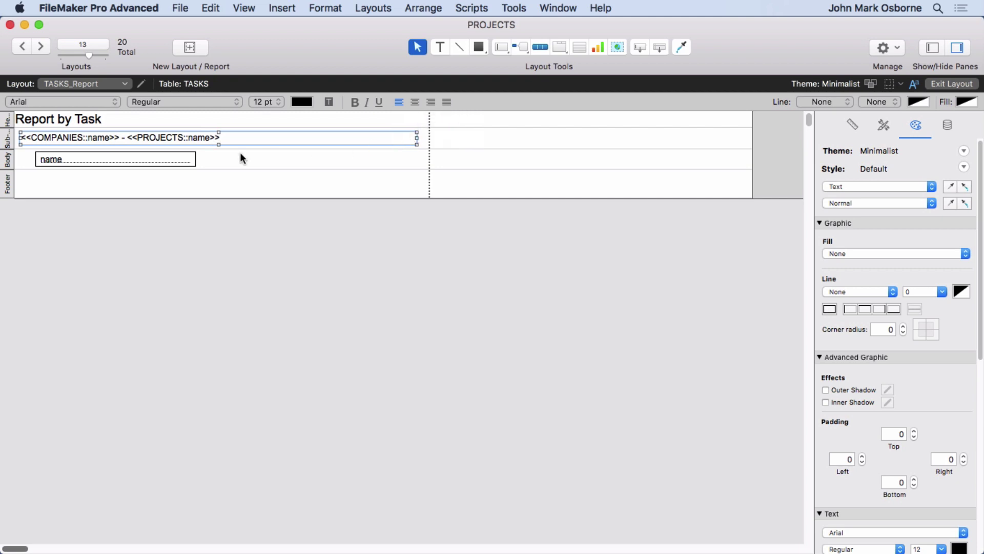
left_click(243, 8)
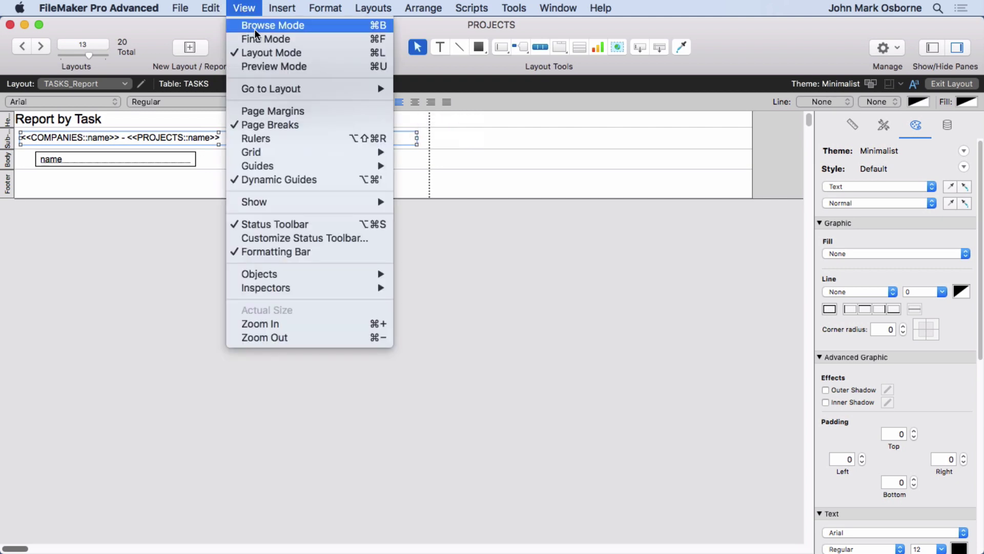
left_click(255, 30)
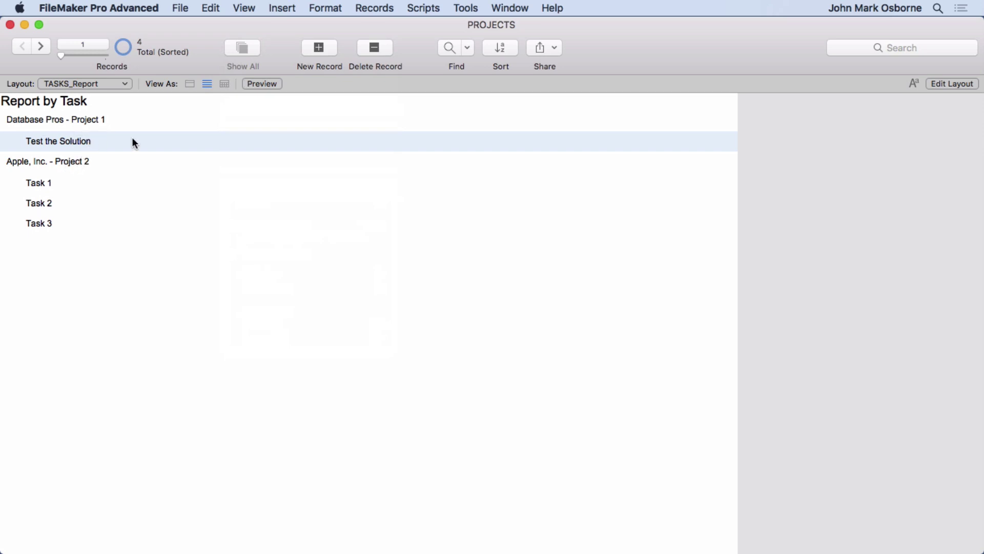
Step: Back in Layout mode, delete the COMPANIES::name merge field and dash from the text object, keeping only PROJECTS::name
left_click(936, 82)
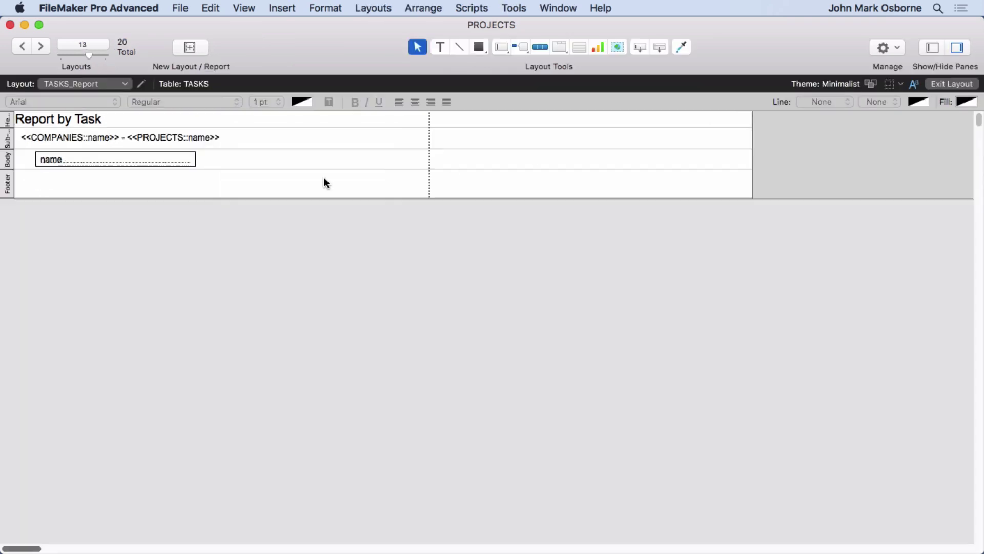
left_click(128, 138)
left_click(127, 138)
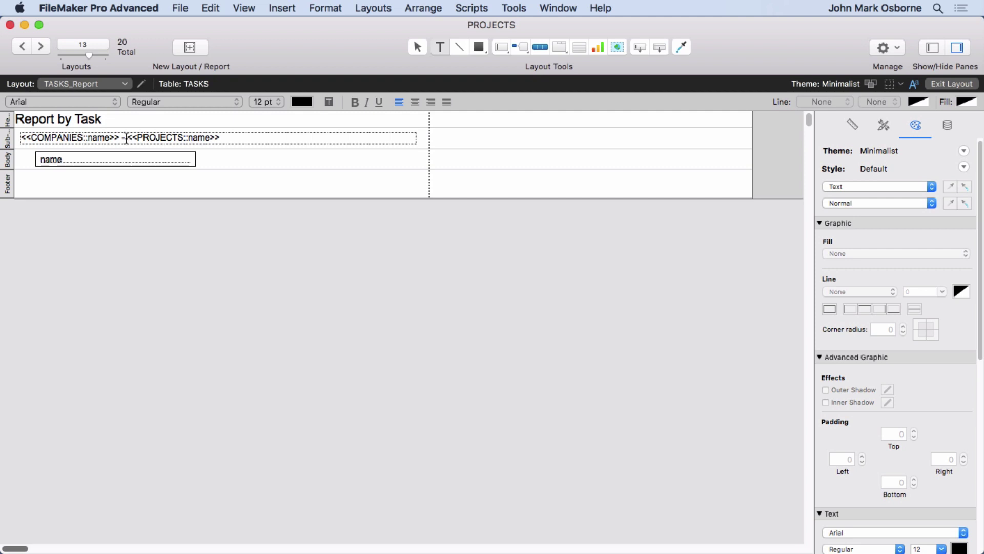
left_click_drag(126, 138, 5, 134)
key("BackSpace")
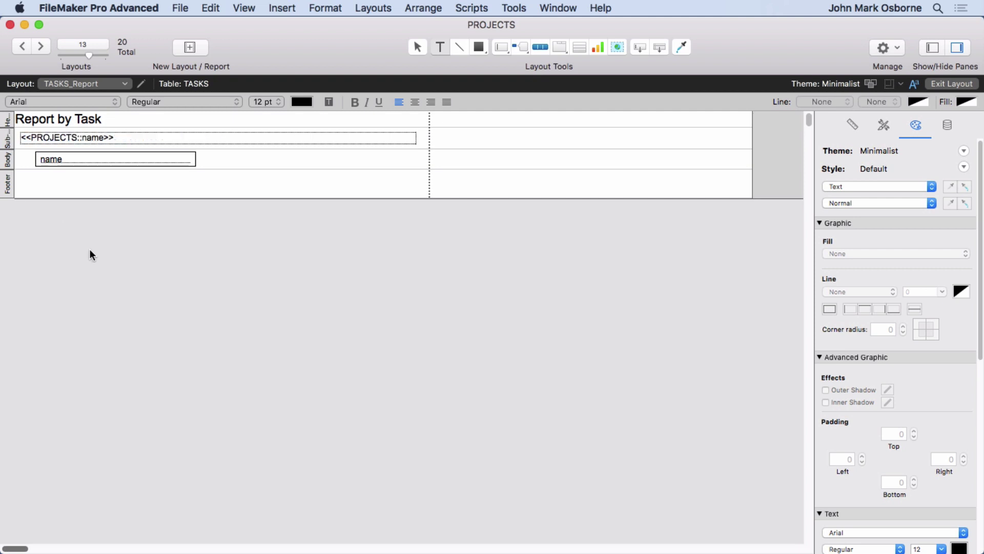
key("Escape")
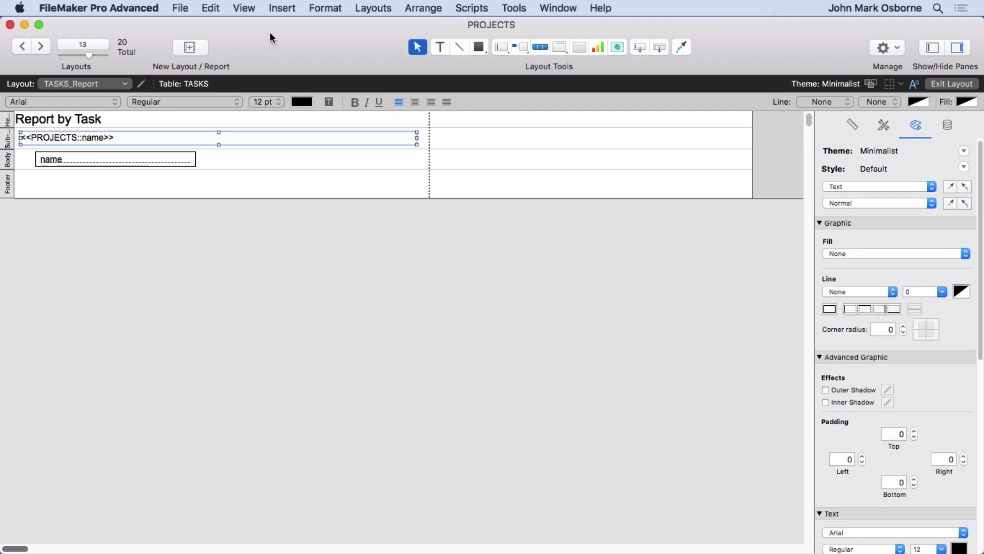
Step: Insert a sub-summary part sorted by COMPANIES::_kp_companies_id, placed above the body
left_click(336, 6)
mouse_move(283, 7)
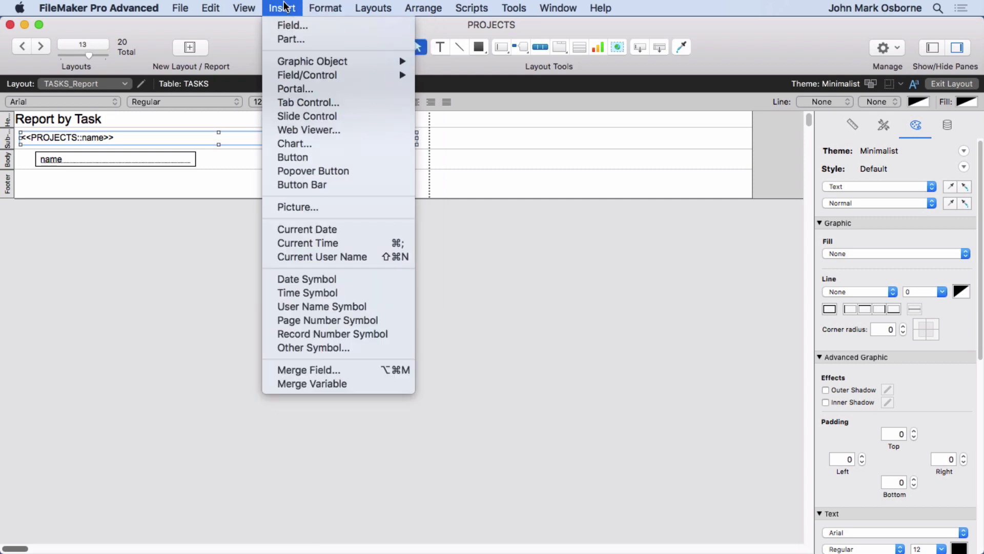
left_click(287, 40)
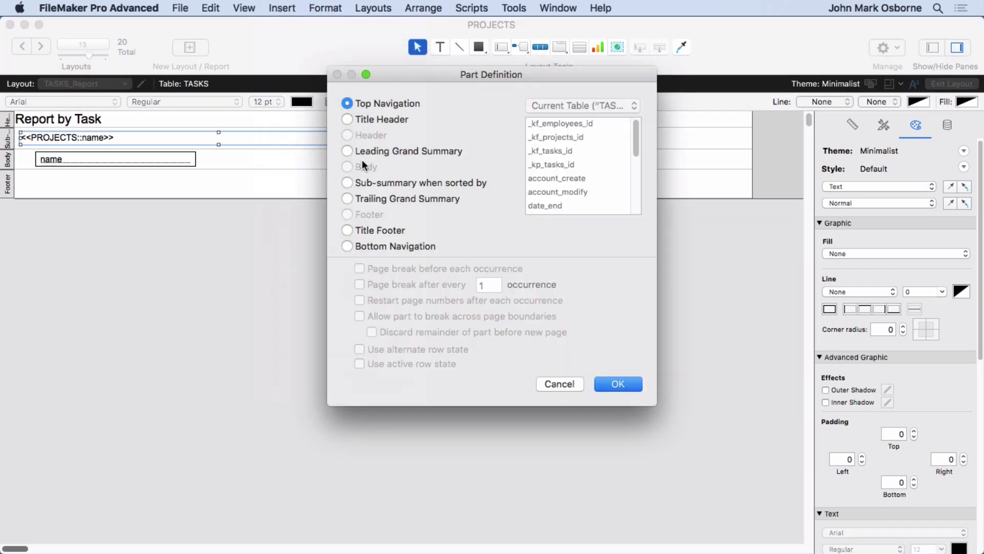
left_click(361, 184)
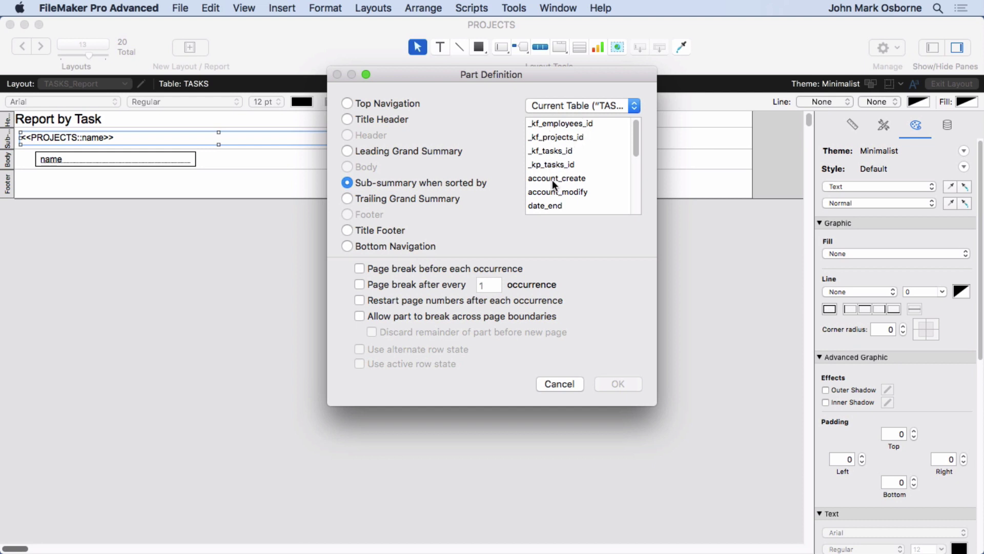
left_click(554, 106)
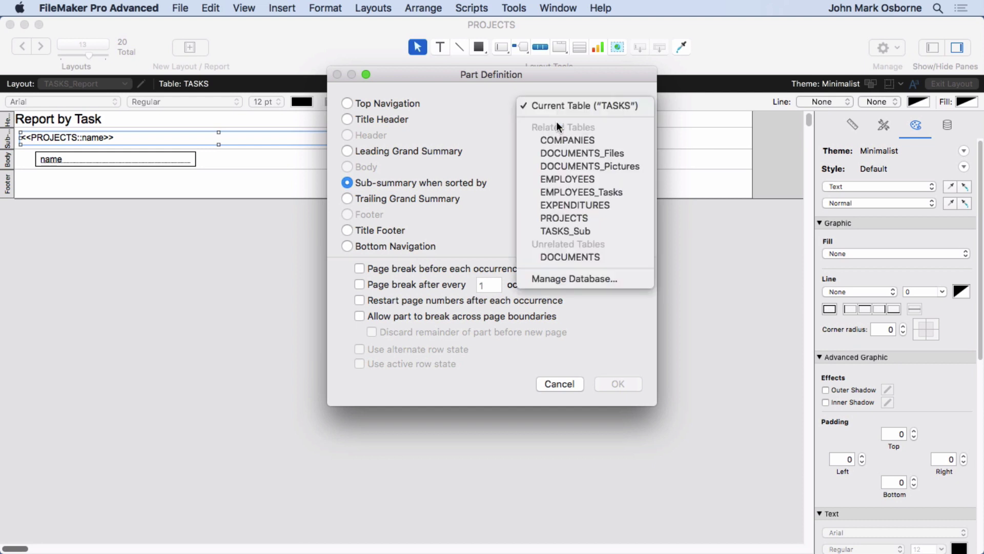
left_click(484, 109)
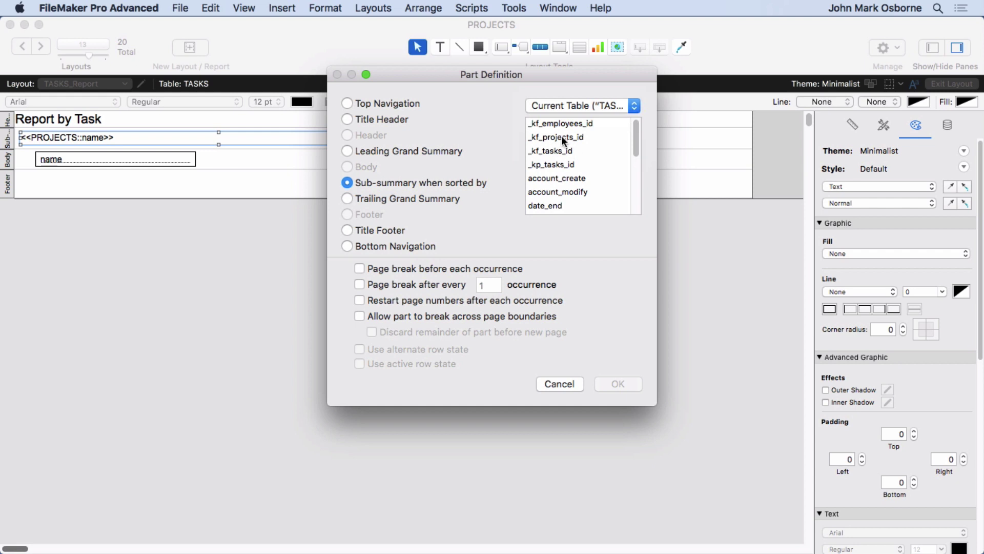
left_click(549, 109)
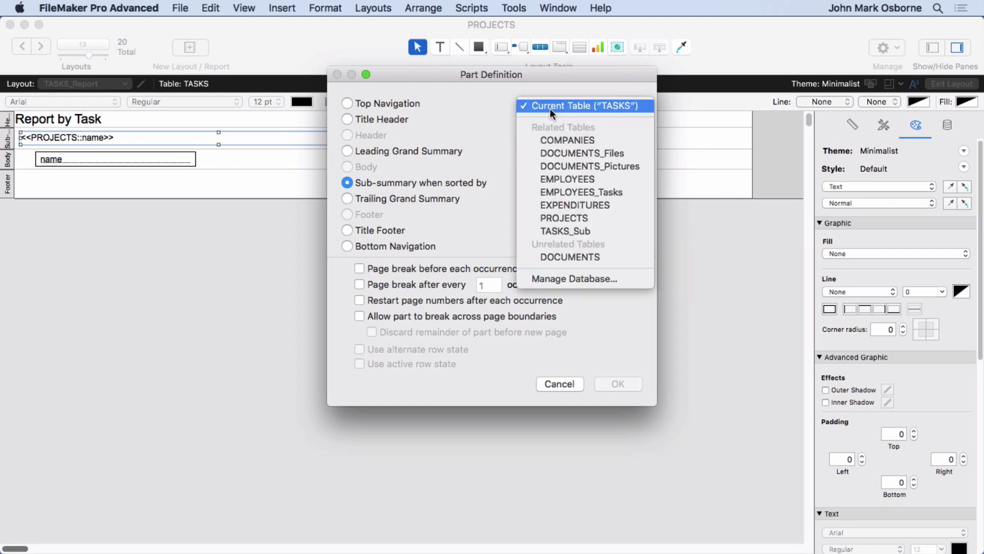
left_click(555, 141)
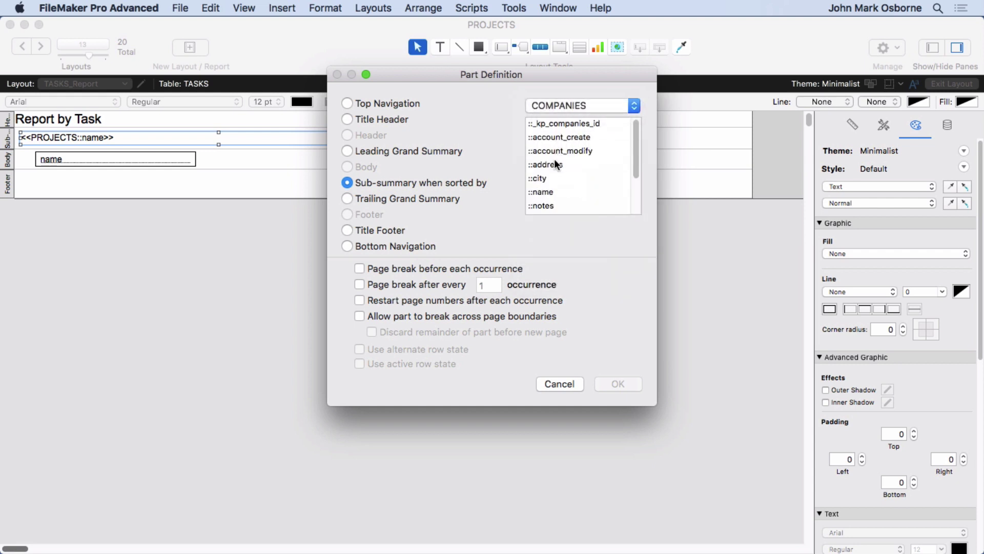
left_click(561, 123)
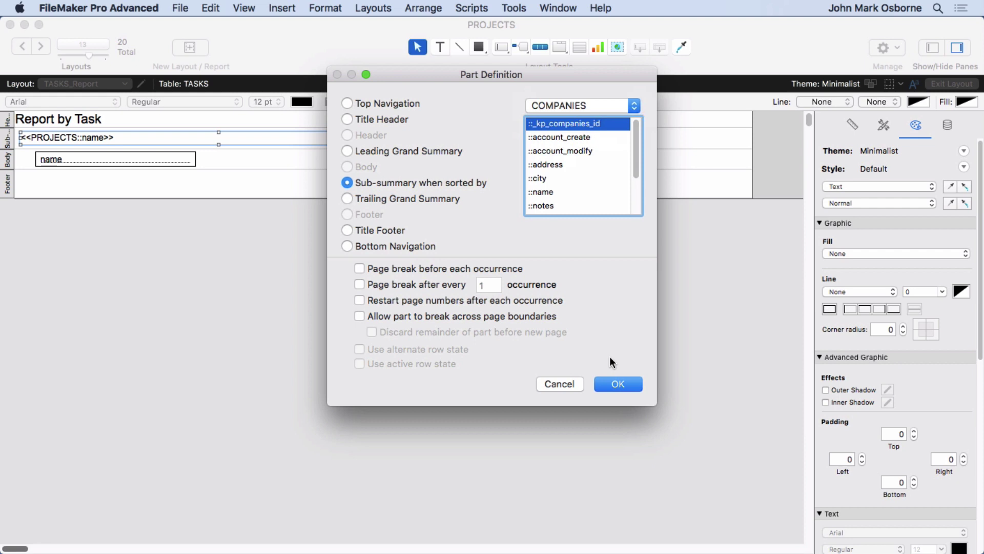
left_click(618, 384)
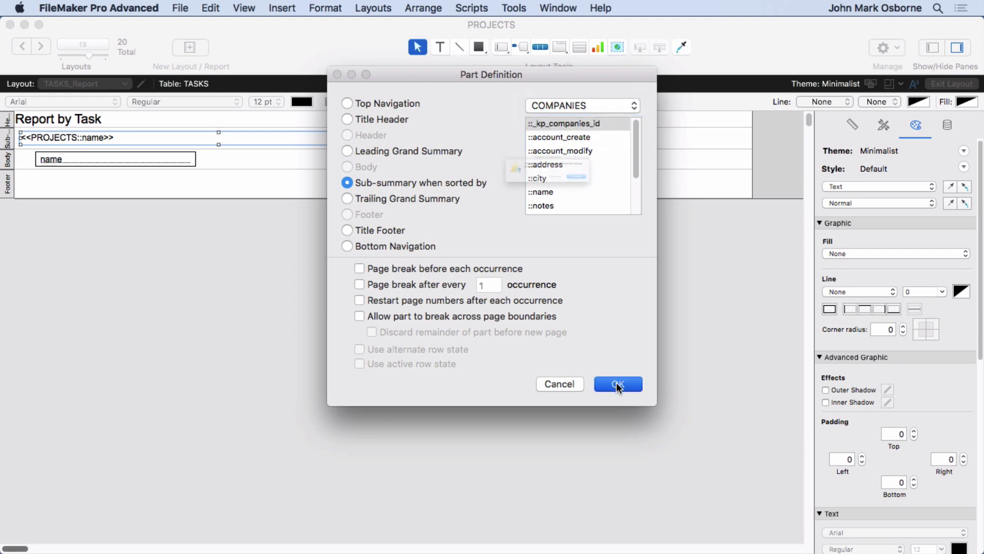
left_click(570, 203)
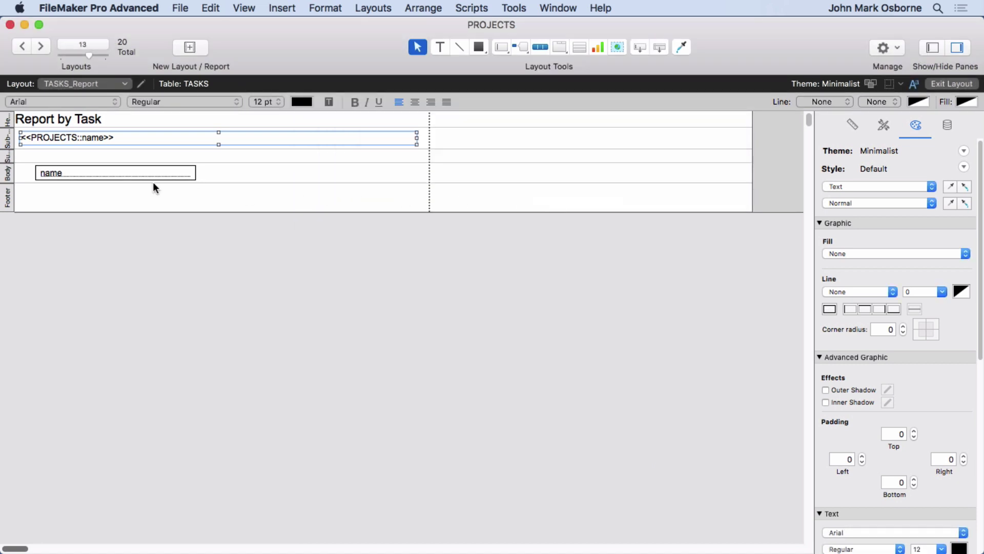
Step: Reorder the layout parts so the company sub-summary comes directly after the header, above the project sub-summary
left_click(365, 8)
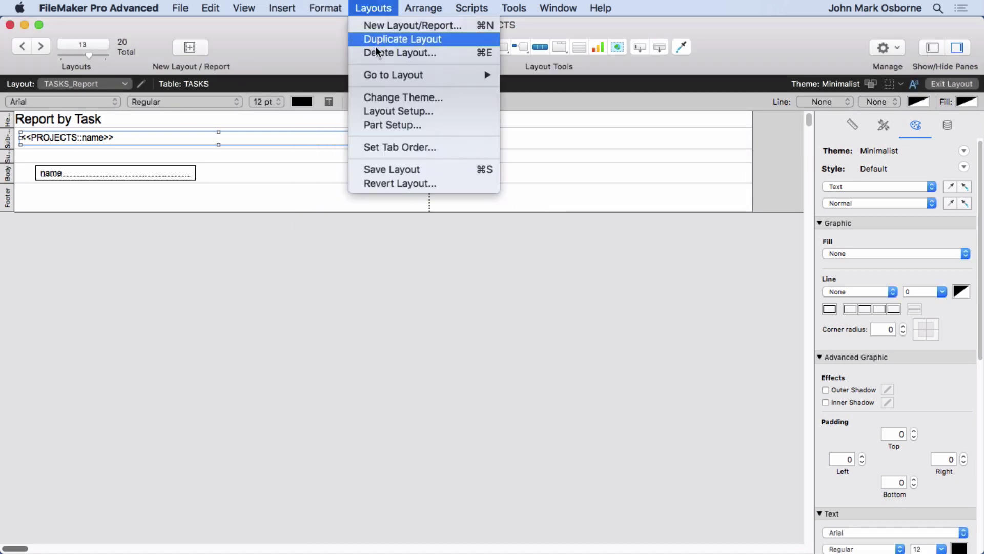
left_click(380, 123)
left_click_drag(357, 168, 358, 153)
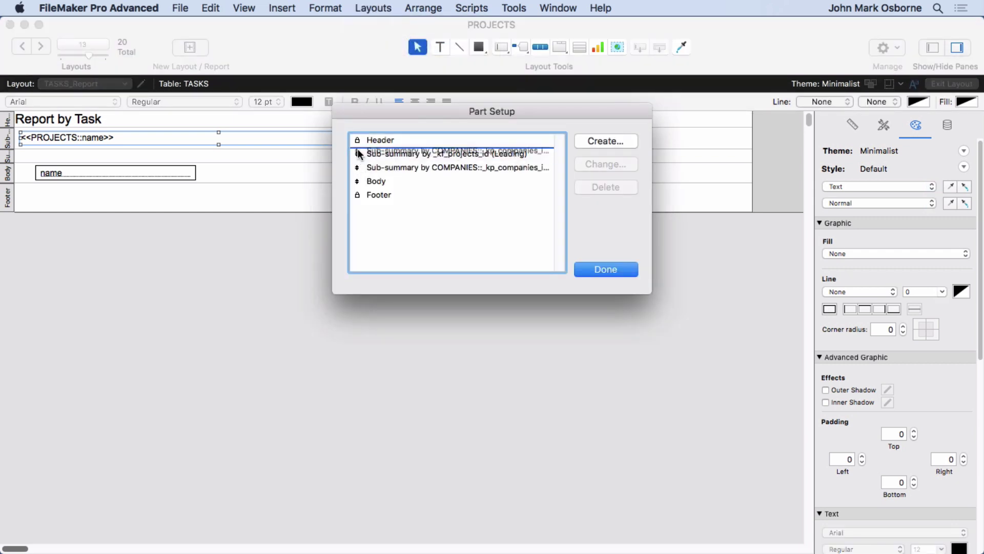
left_click(606, 270)
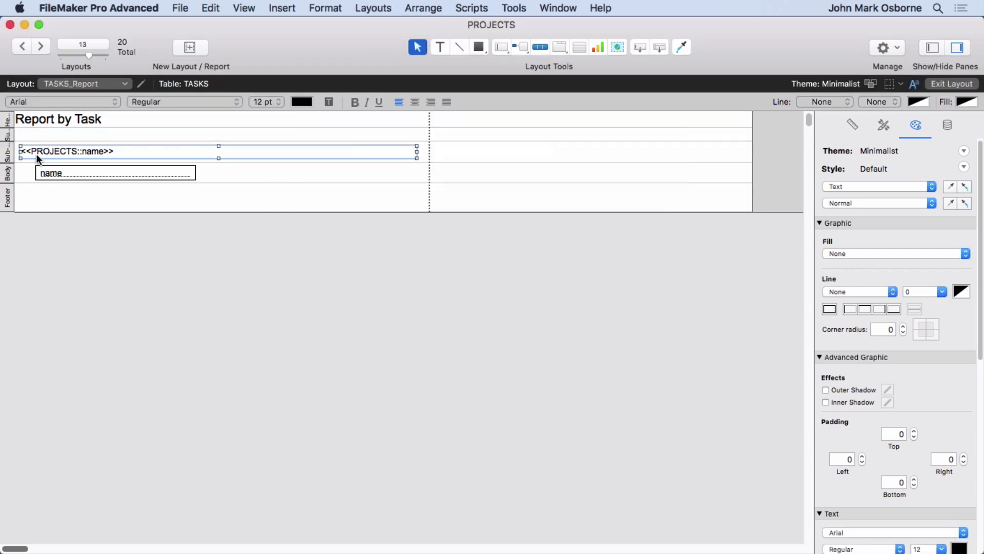
Step: Check the project sub-summary part's size and set the company sub-summary part's height to 30 pt
left_click(9, 153)
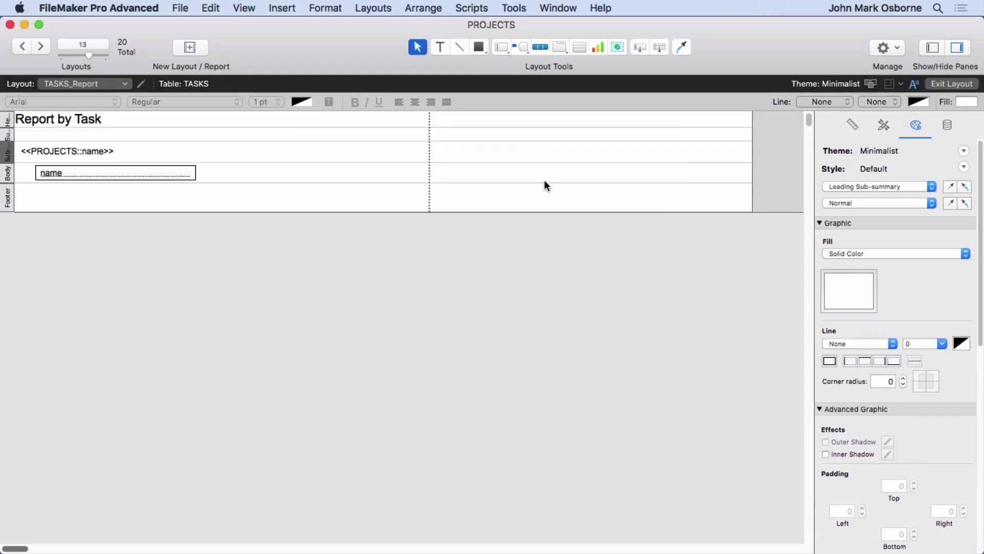
left_click(852, 125)
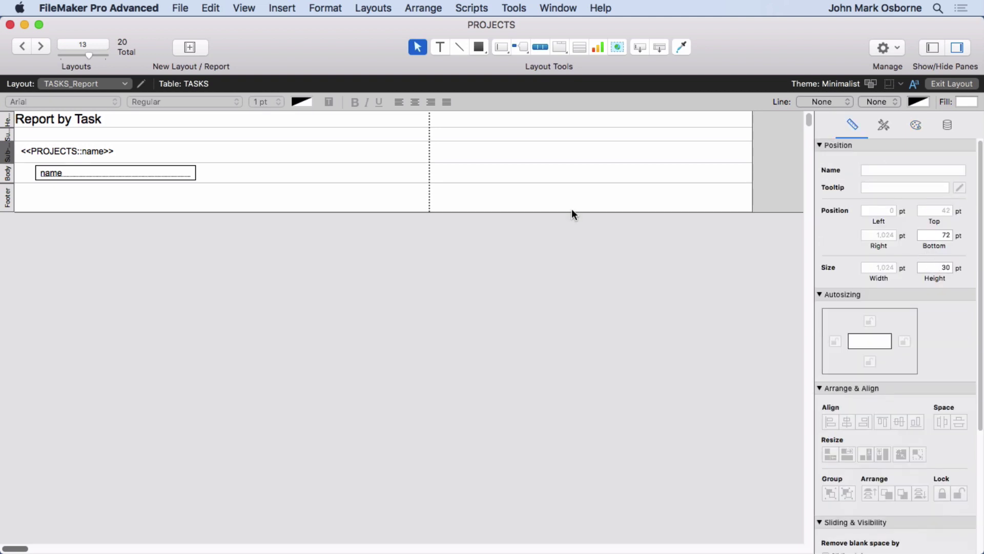
left_click(7, 134)
left_click(937, 268)
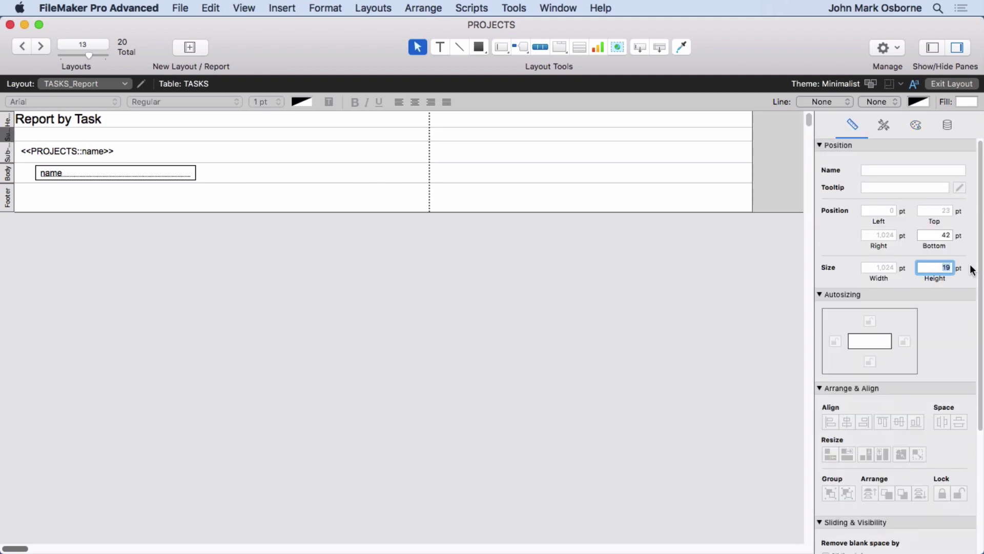
type("30")
key("Return")
left_click(198, 340)
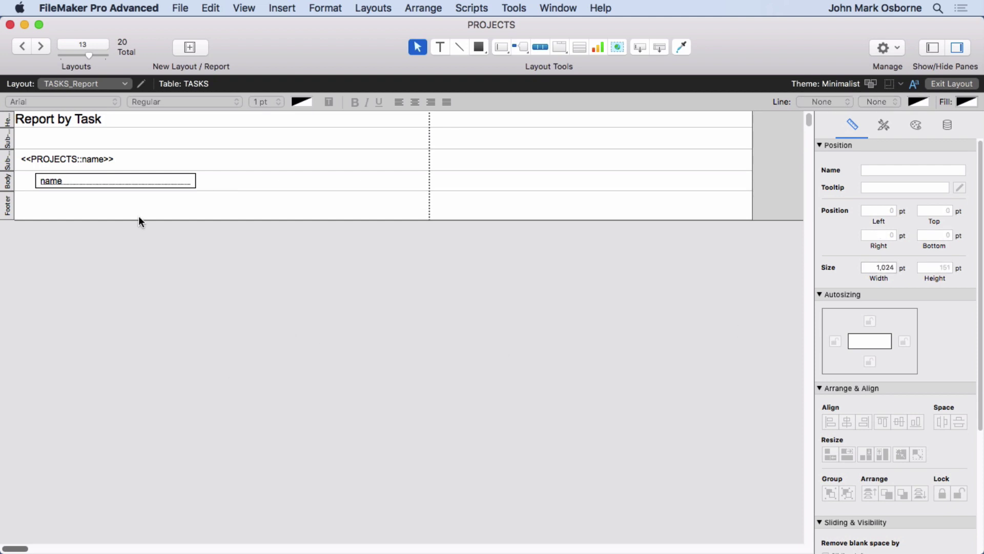
Step: Indent the PROJECTS::name text and the task name field together slightly to the right
left_click_drag(93, 195, 65, 163)
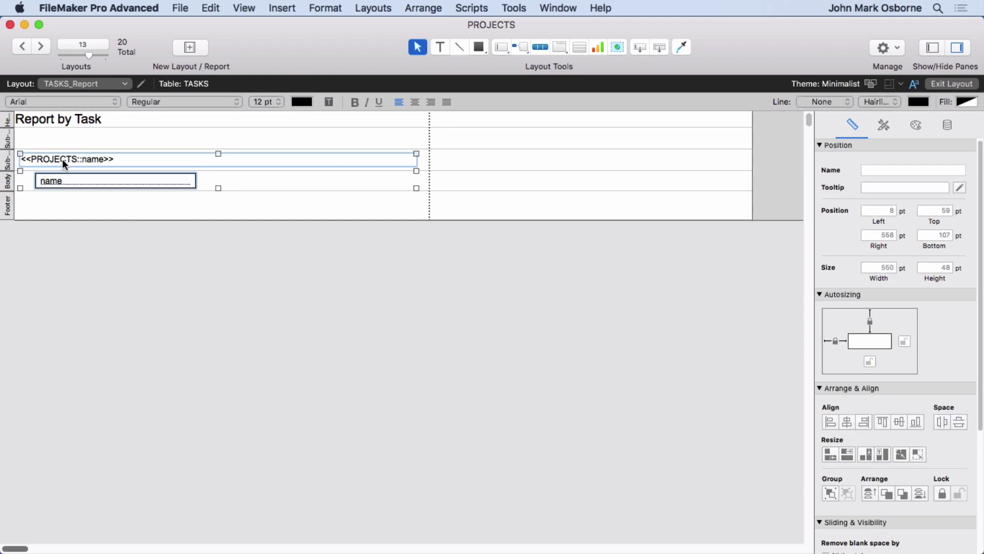
key("shift+Right")
left_click(67, 225)
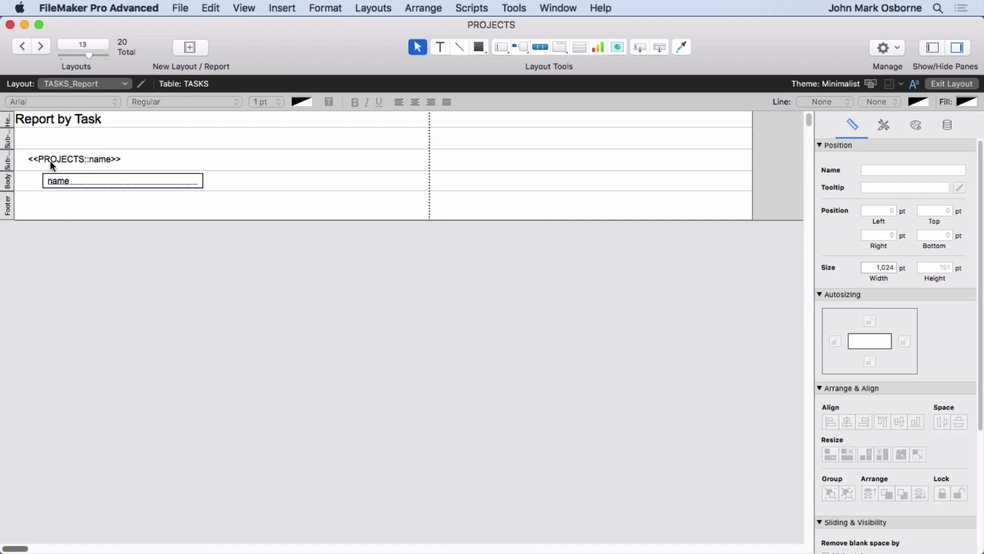
Step: Duplicate the PROJECTS::name merge field into the company sub-summary part and change the copy to COMPANIES::name
left_click_drag(51, 164, 42, 141)
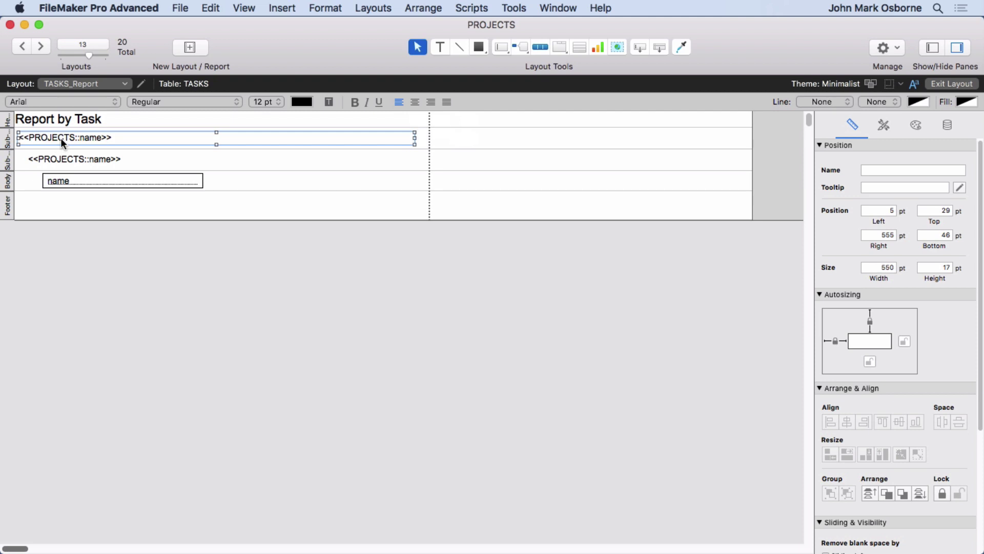
triple_click(62, 142)
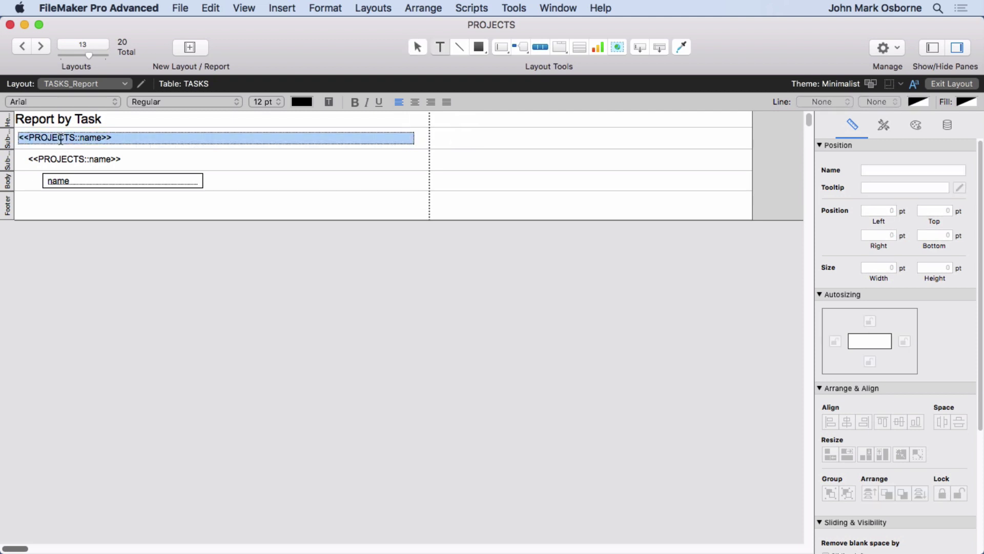
left_click(290, 6)
left_click(310, 365)
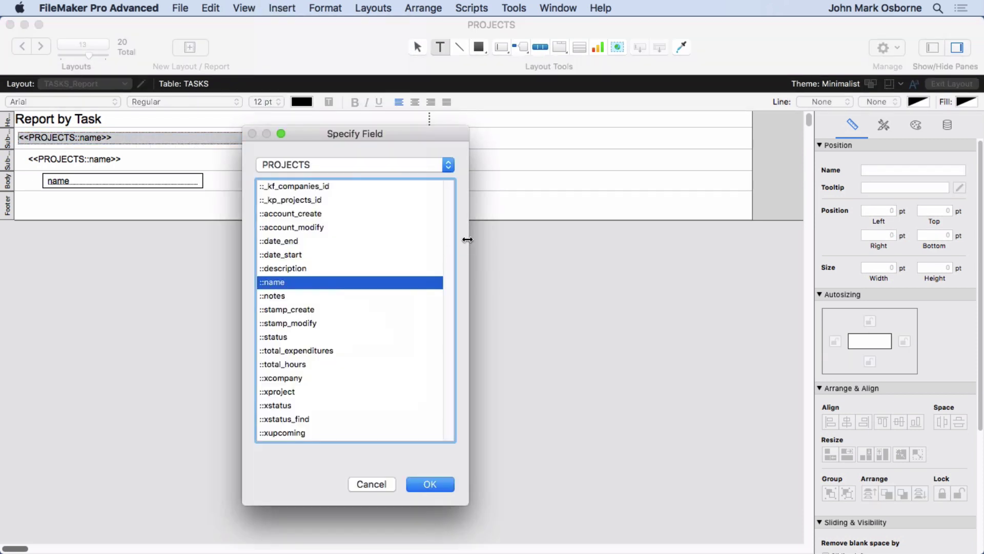
left_click(306, 163)
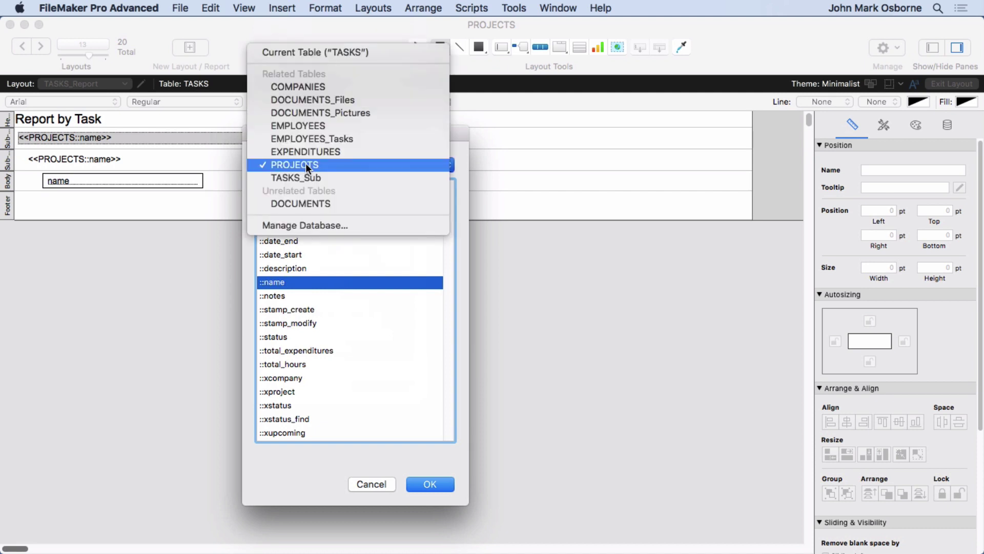
left_click(307, 88)
double_click(272, 253)
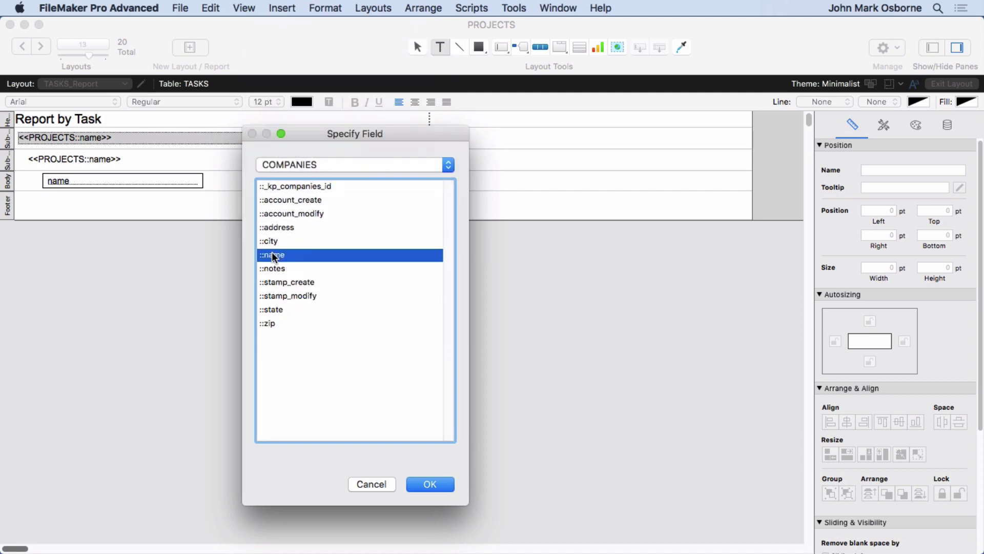
left_click(241, 280)
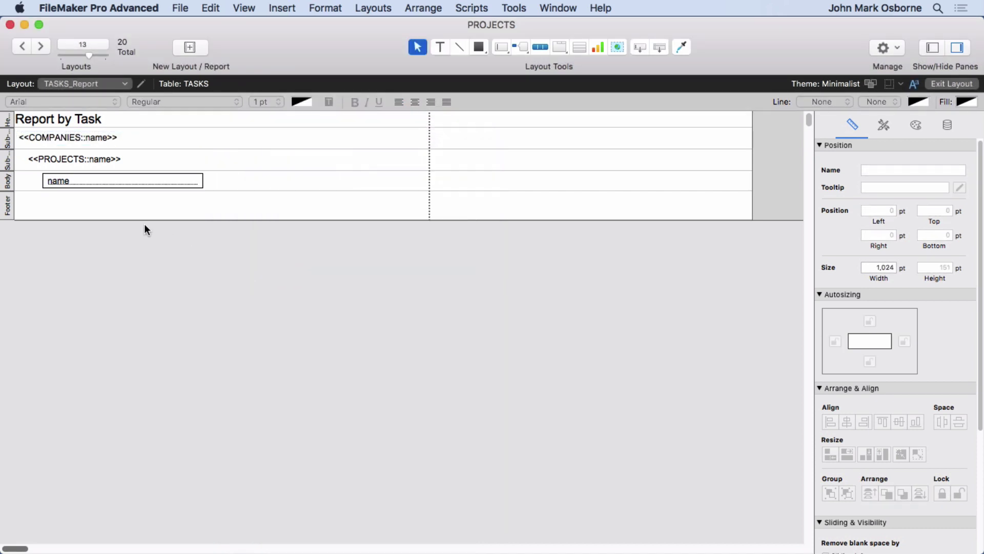
Step: Fill the company sub-summary part with light gray
left_click(7, 139)
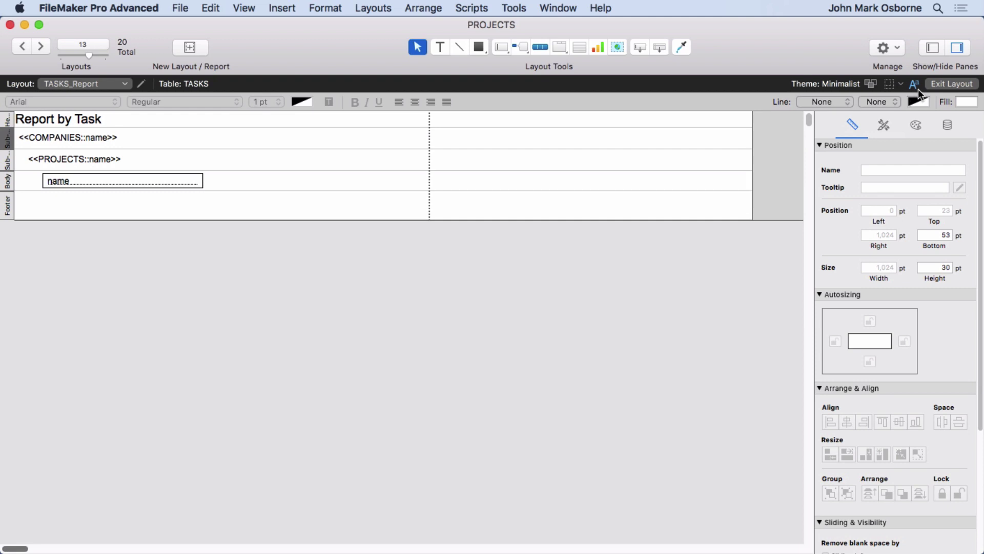
left_click(966, 101)
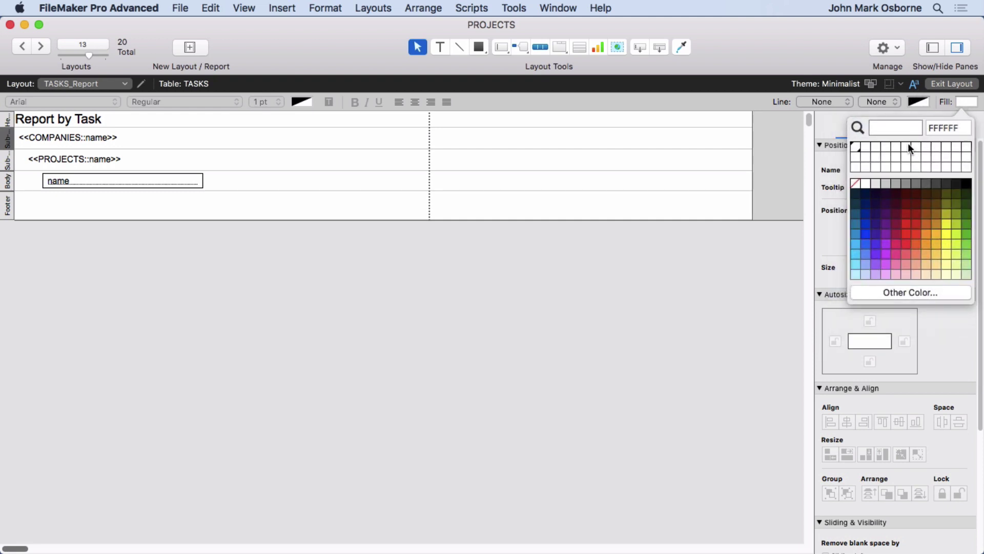
left_click(874, 183)
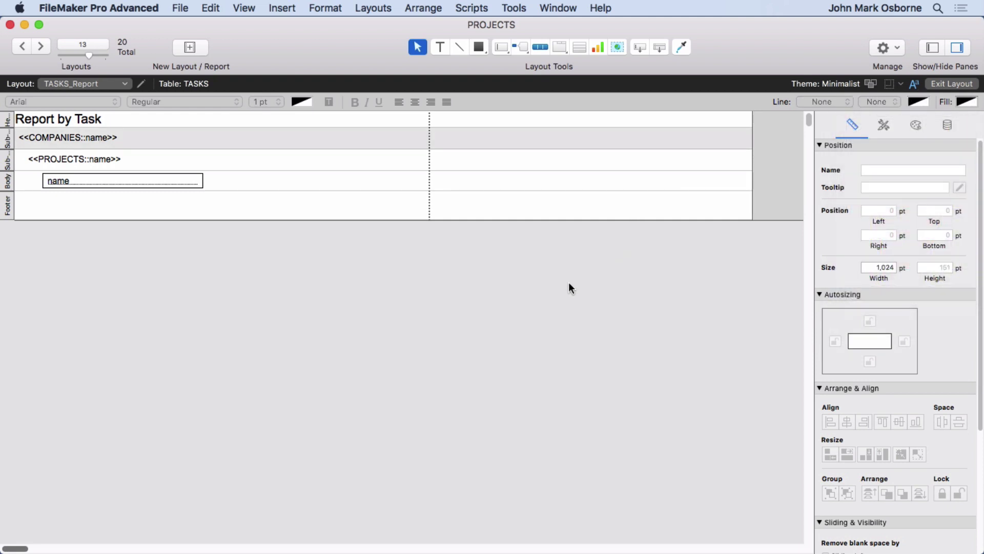
Step: In Browse mode, sort the records by COMPANIES::_kp_companies_id first and _kf_projects_id second, both ascending
left_click(245, 7)
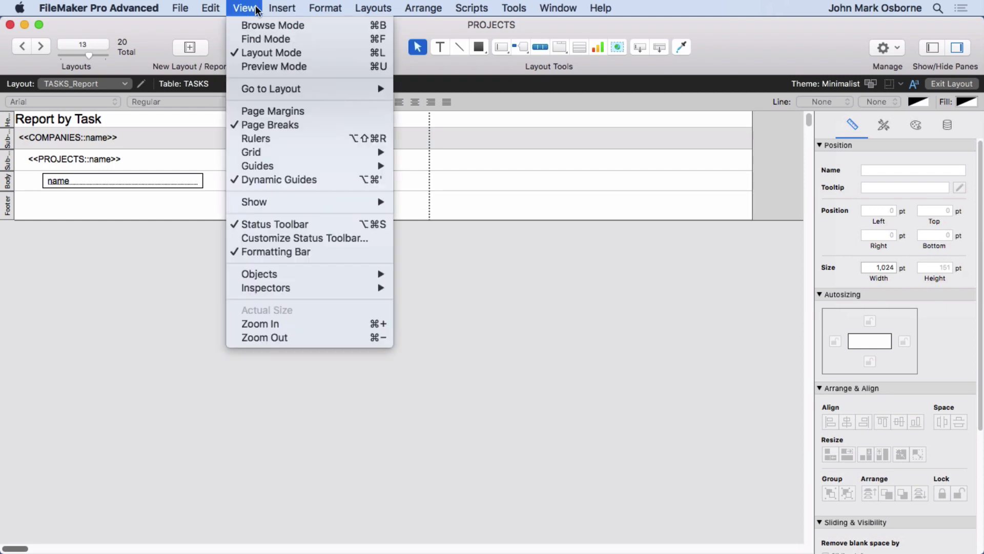
left_click(261, 26)
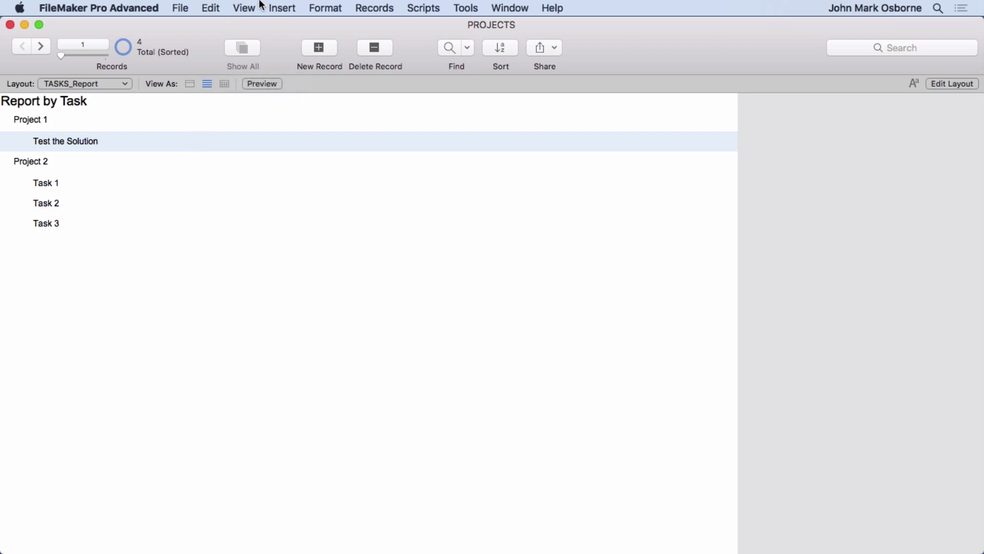
left_click(375, 8)
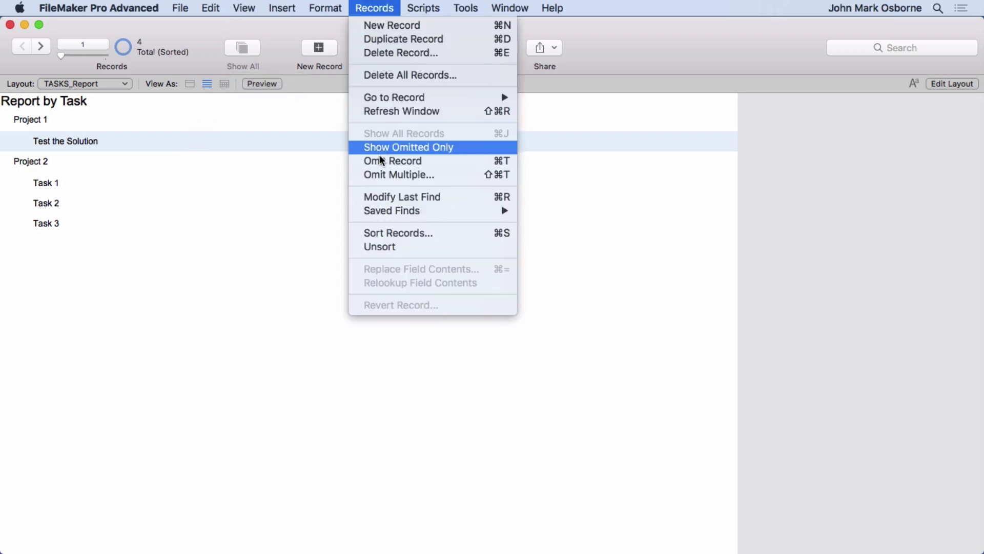
left_click(392, 231)
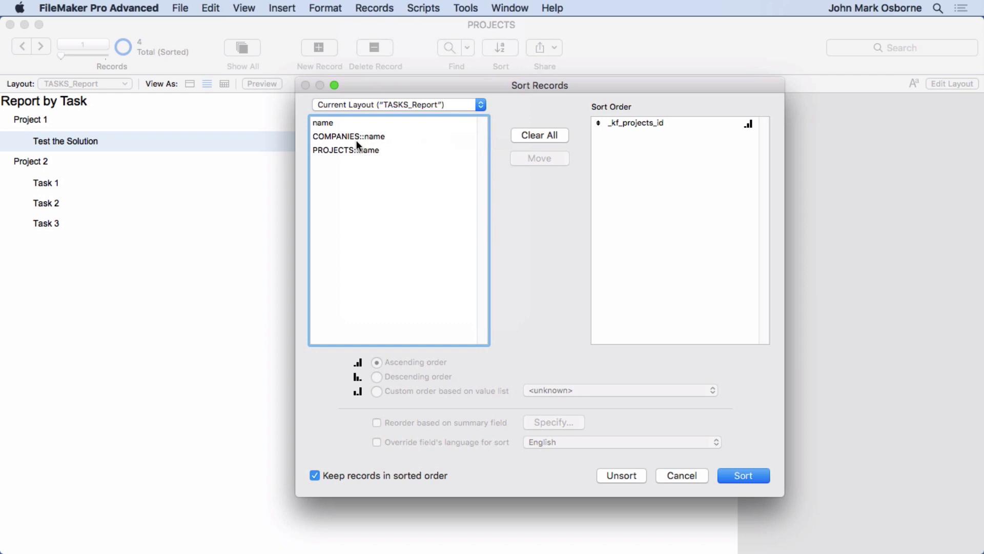
left_click(346, 106)
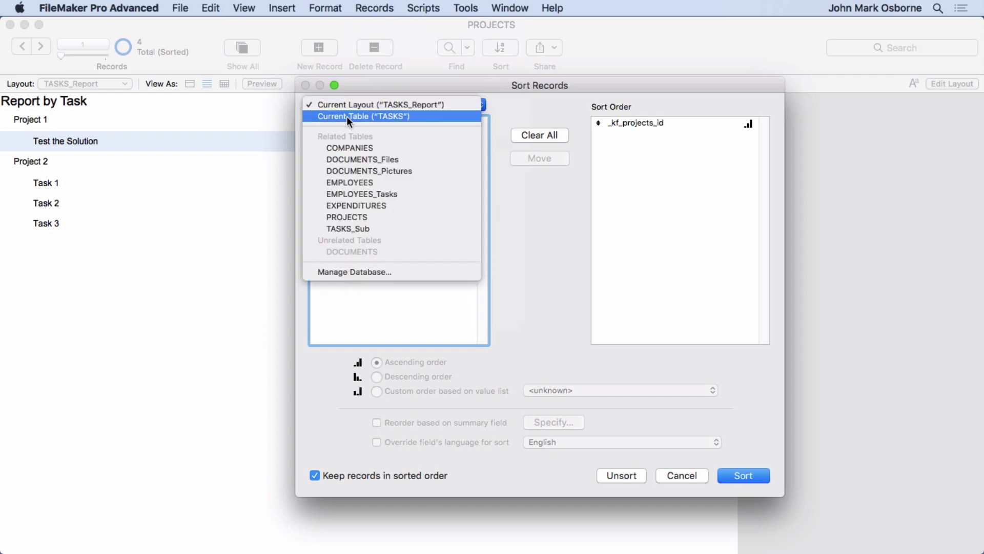
left_click(348, 148)
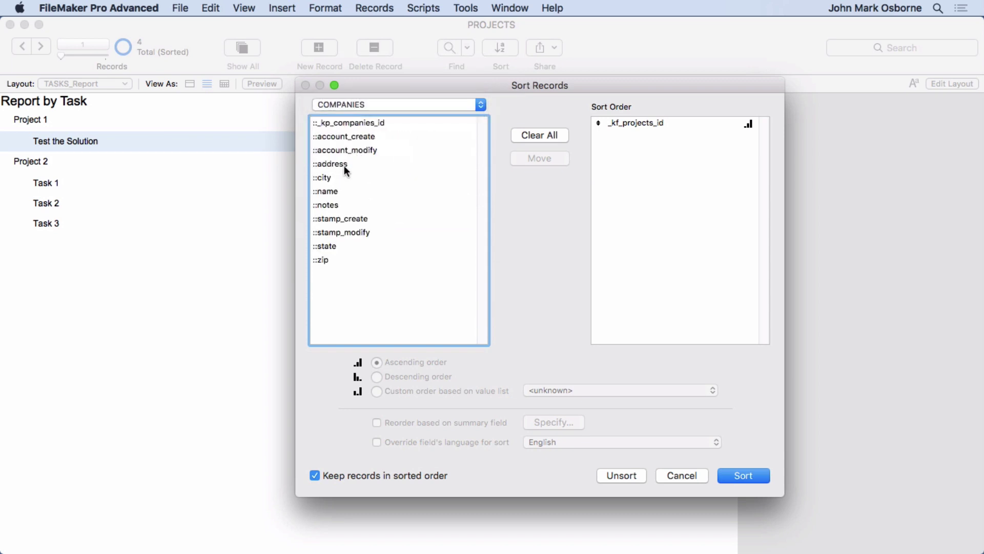
left_click(336, 124)
left_click(562, 158)
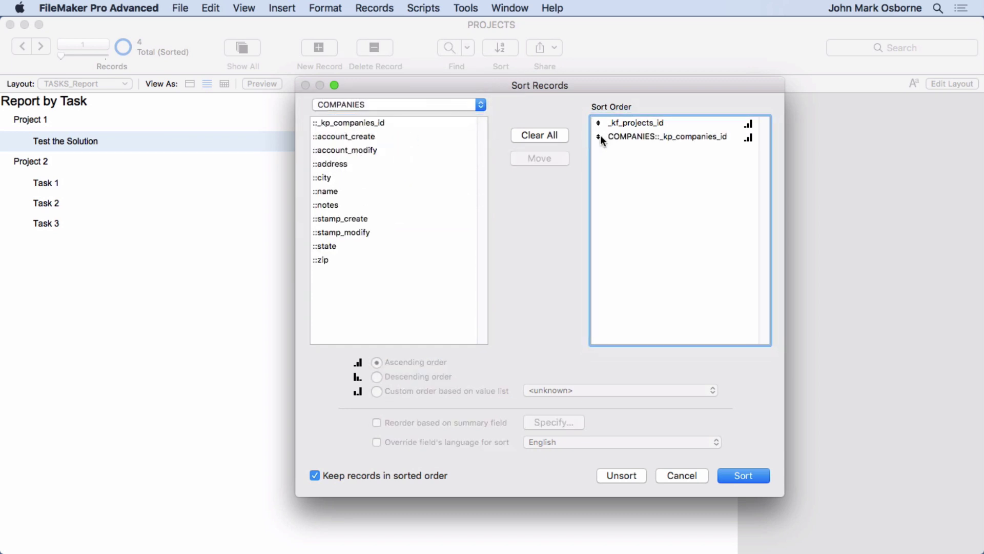
left_click_drag(601, 134, 599, 121)
left_click(743, 477)
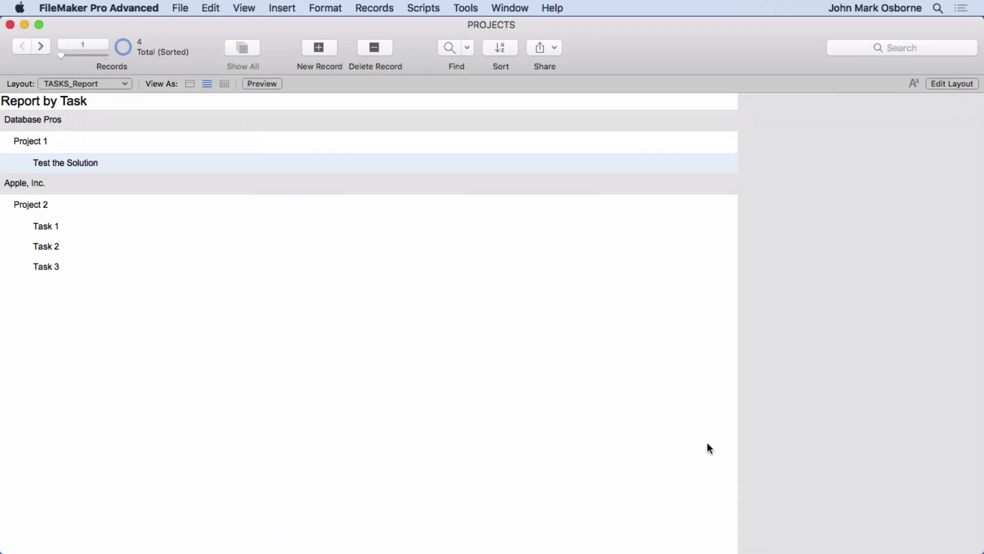
left_click(160, 227)
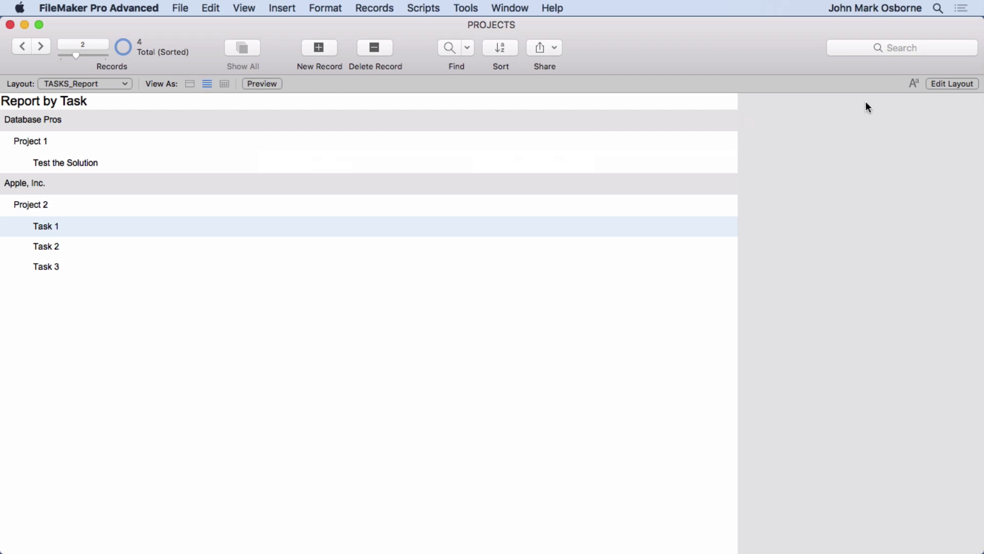
Step: On the PROJECTS_Form layout in Browse mode, create a project named "Project 3" for the company Apple, Inc
left_click(949, 85)
left_click(70, 83)
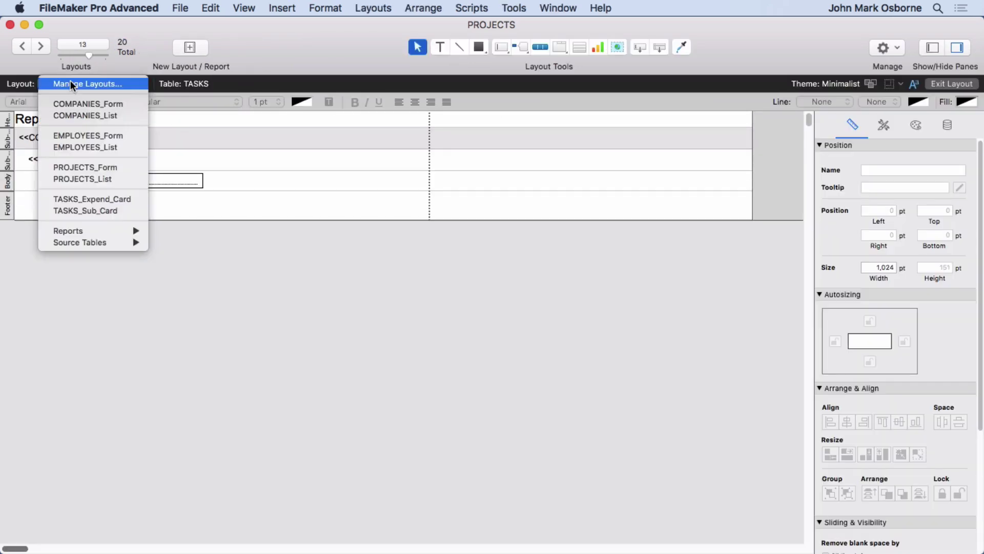
left_click(80, 163)
left_click(247, 6)
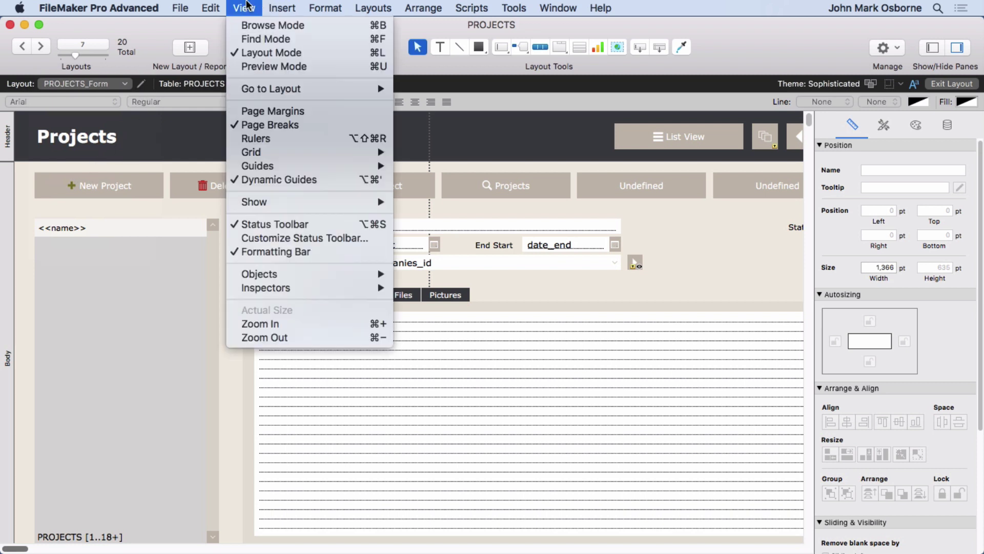
left_click(250, 27)
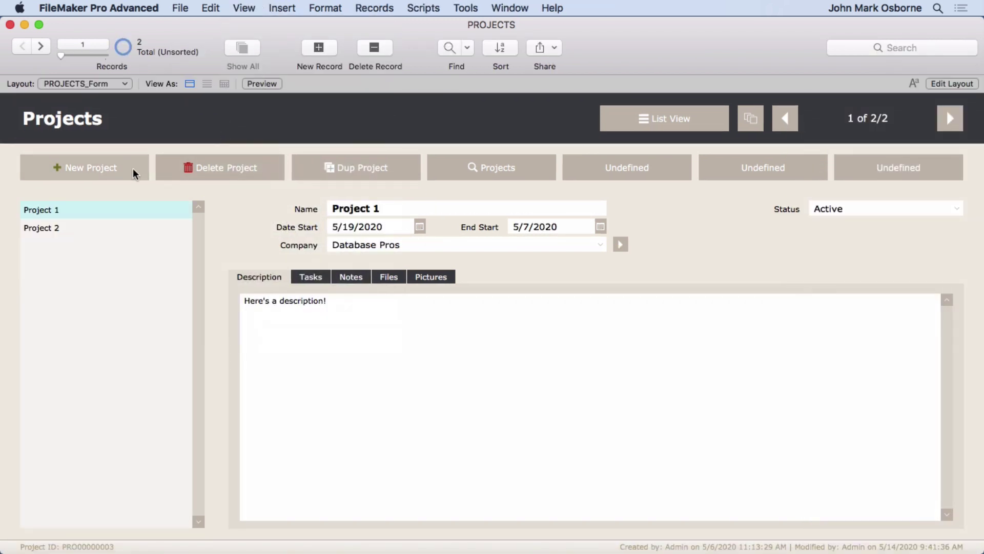
left_click(129, 167)
type("P")
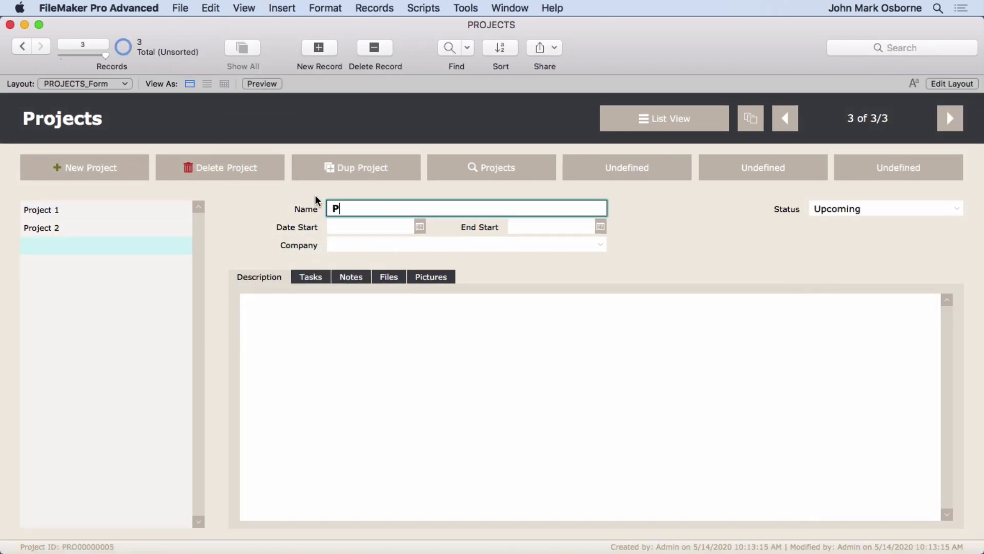
type("roject 3")
left_click(357, 244)
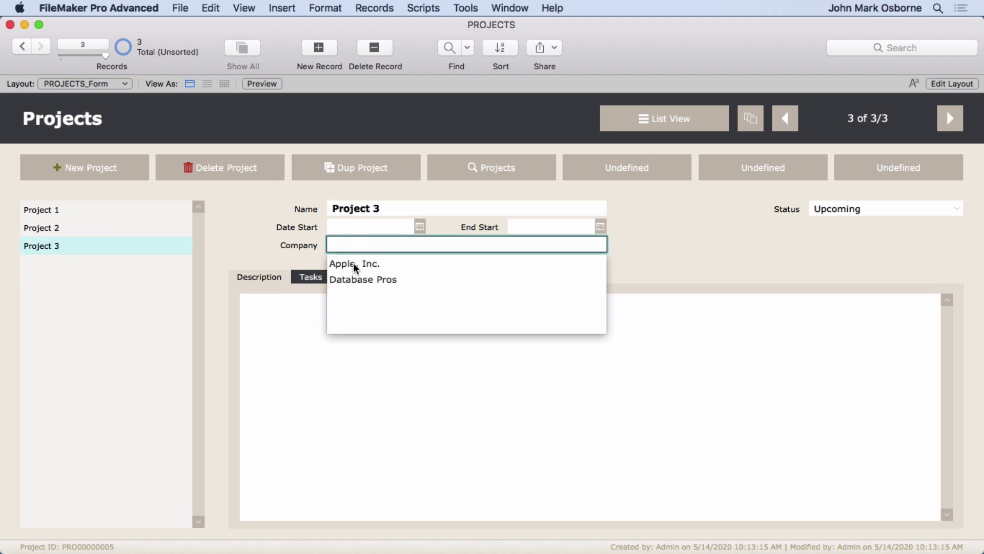
left_click(354, 263)
Step: Add a task named "Test 1" to Project 3
left_click(311, 277)
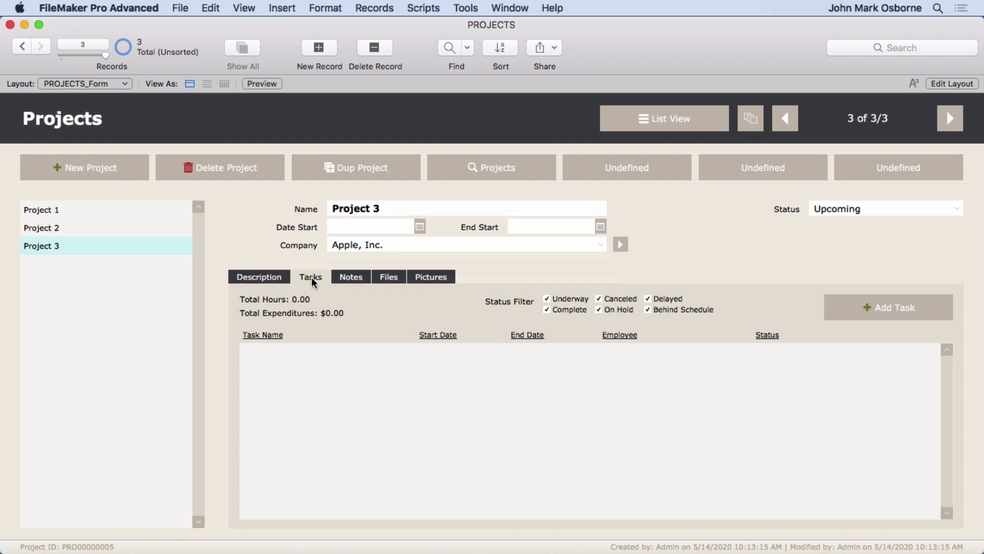
left_click(275, 353)
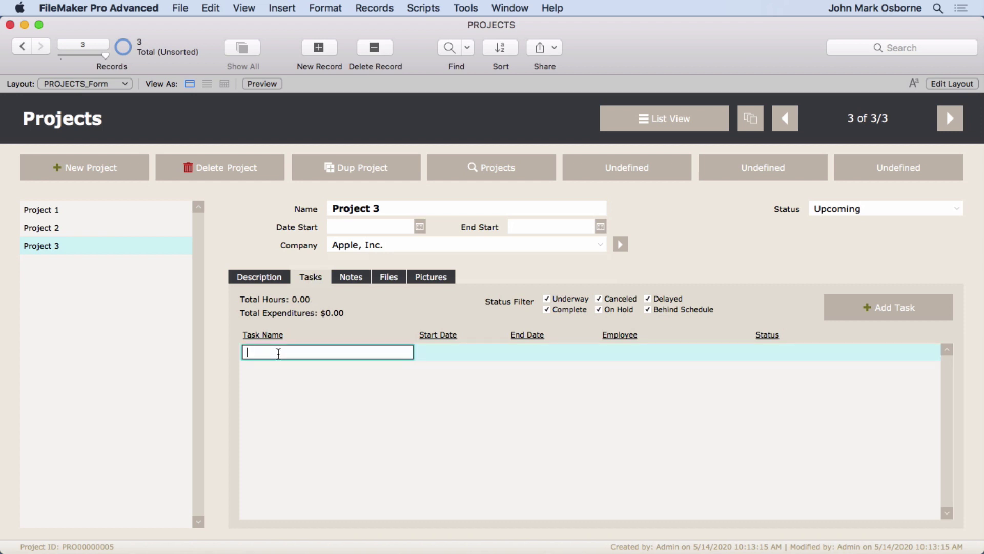
type("Test 1")
left_click(355, 328)
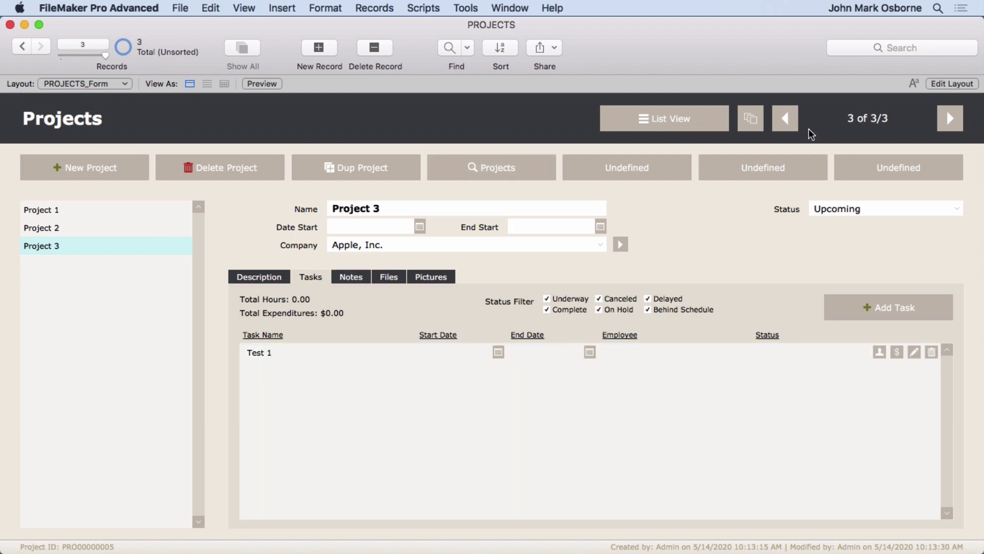
Step: Return to the TASKS_Report layout and view it in Browse mode to check how the new project and task are grouped
left_click(947, 83)
left_click(82, 82)
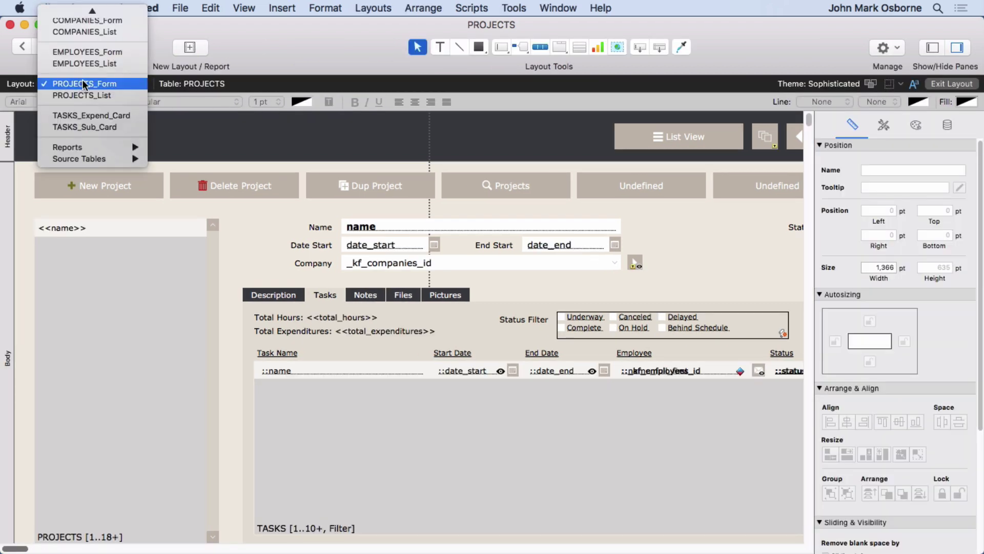
mouse_move(88, 146)
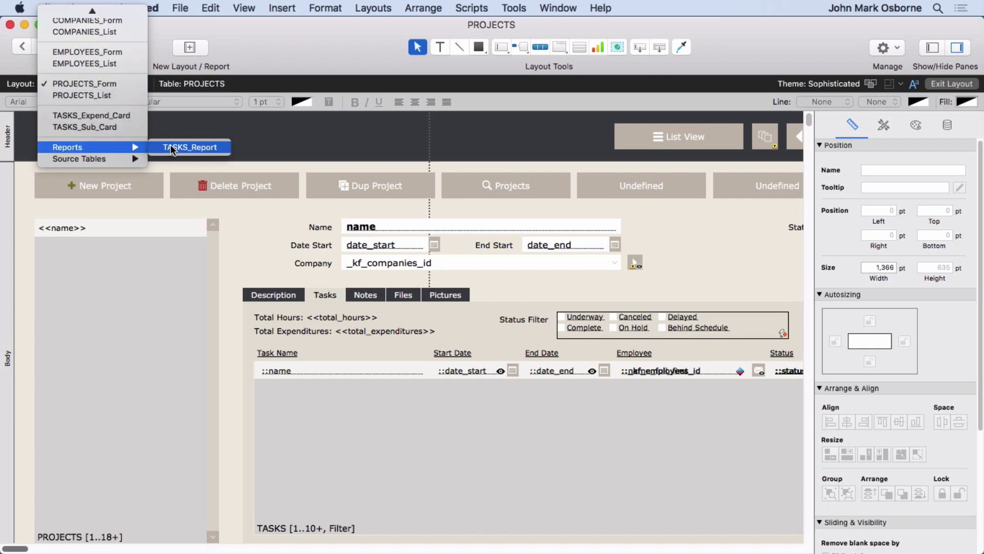
left_click(170, 145)
left_click(248, 4)
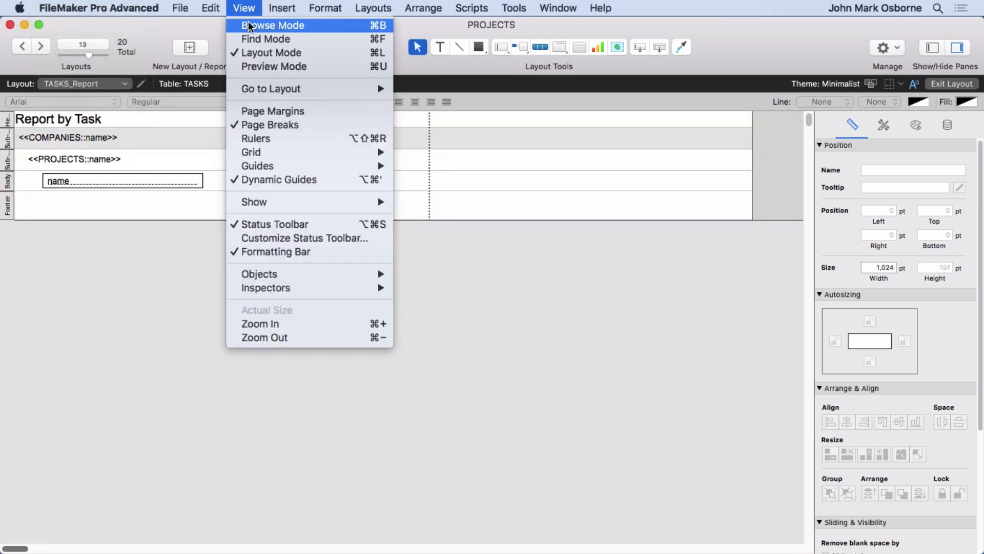
left_click(254, 26)
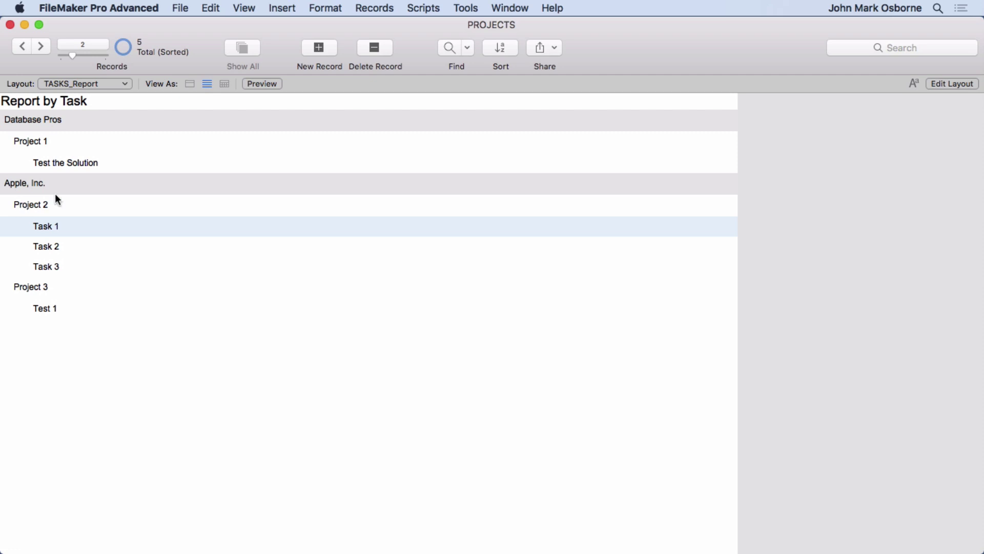
Step: Back in Layout mode, fill the project sub-summary part with light gray
left_click(941, 83)
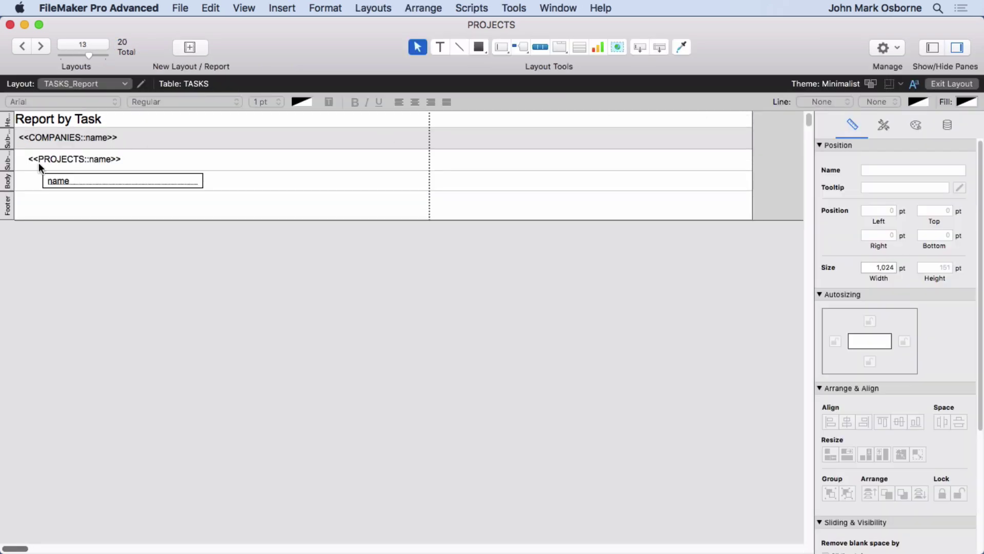
left_click(8, 162)
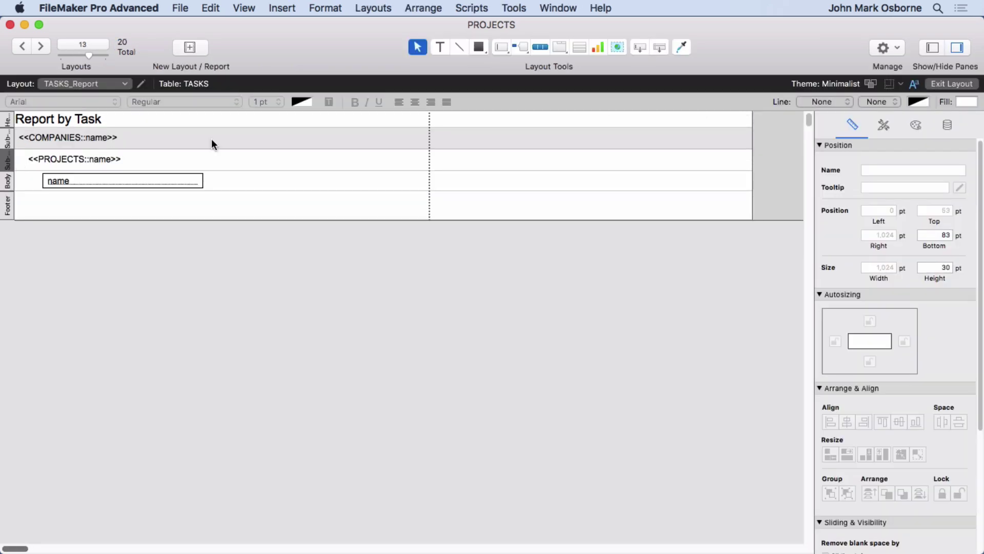
left_click(966, 102)
left_click(876, 183)
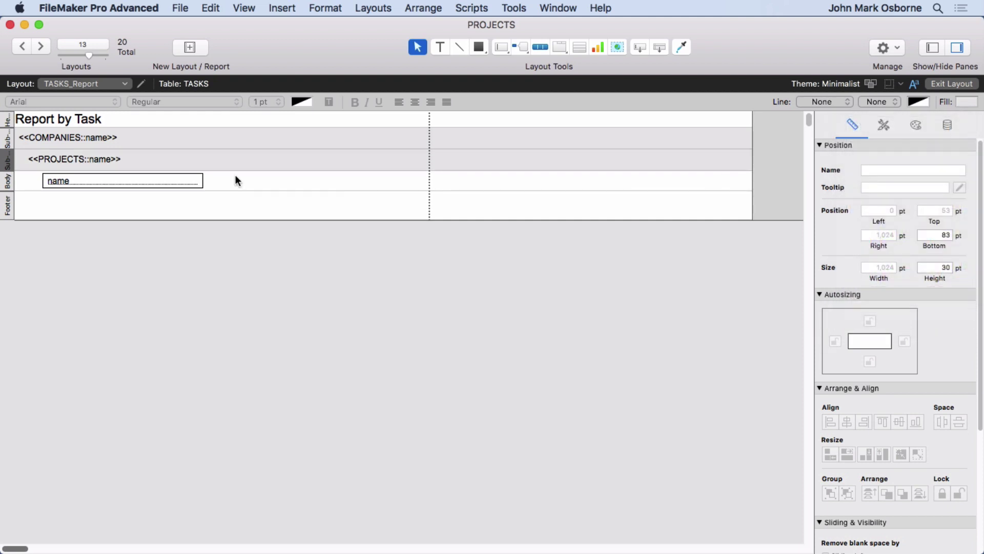
Step: Fill the company sub-summary part with black
left_click(7, 141)
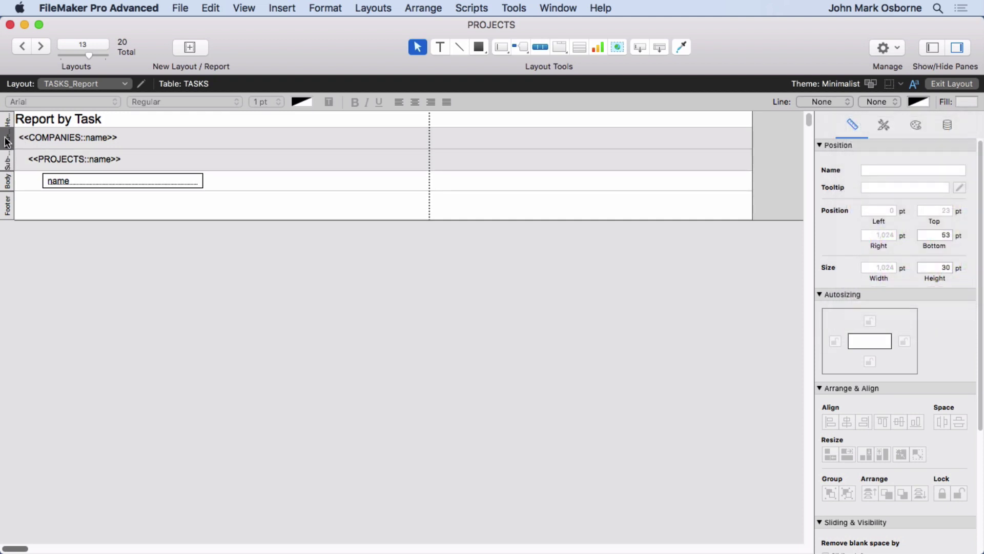
left_click(963, 102)
left_click(966, 183)
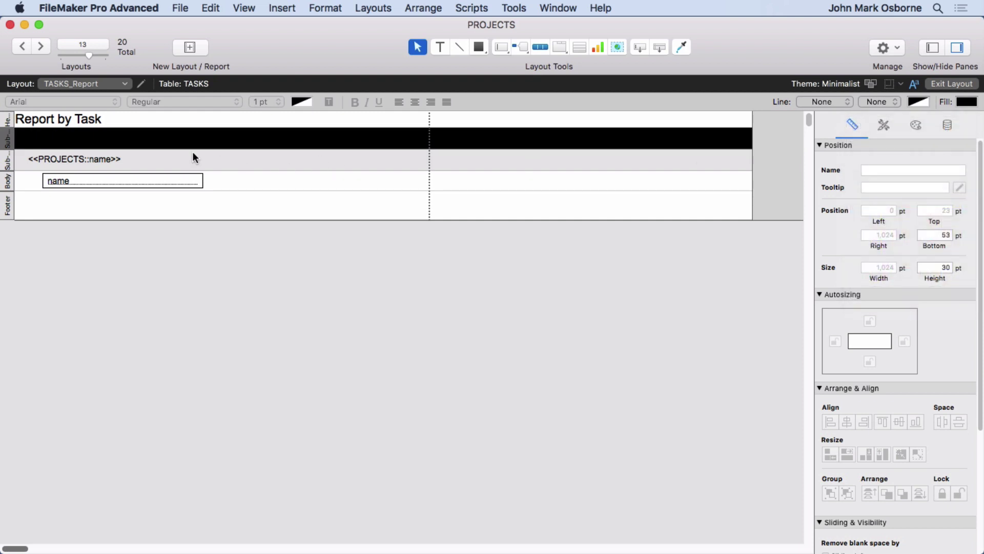
Step: Make the COMPANIES::name merge text in the black sub-summary part white and bold, and view the report in Browse mode
left_click(115, 138)
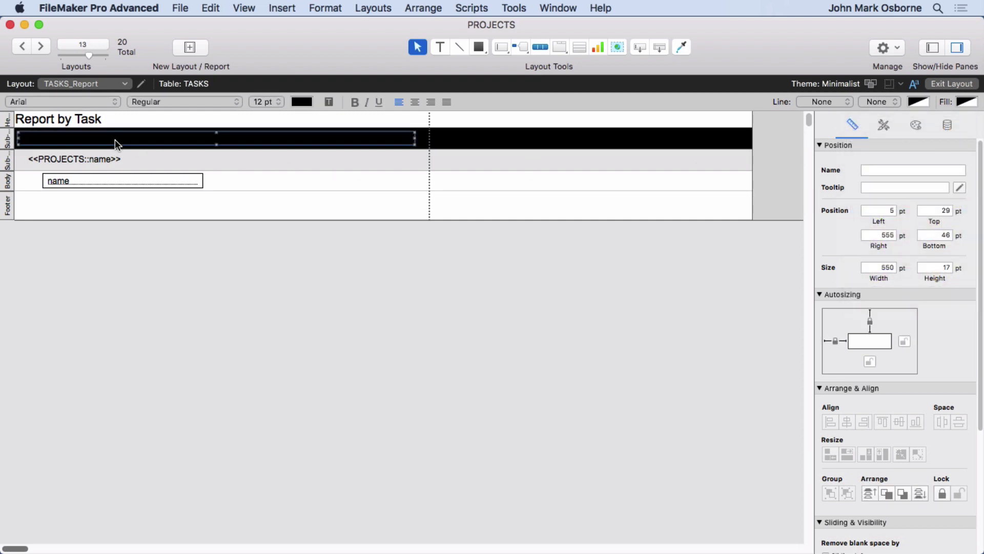
left_click(302, 102)
left_click(256, 183)
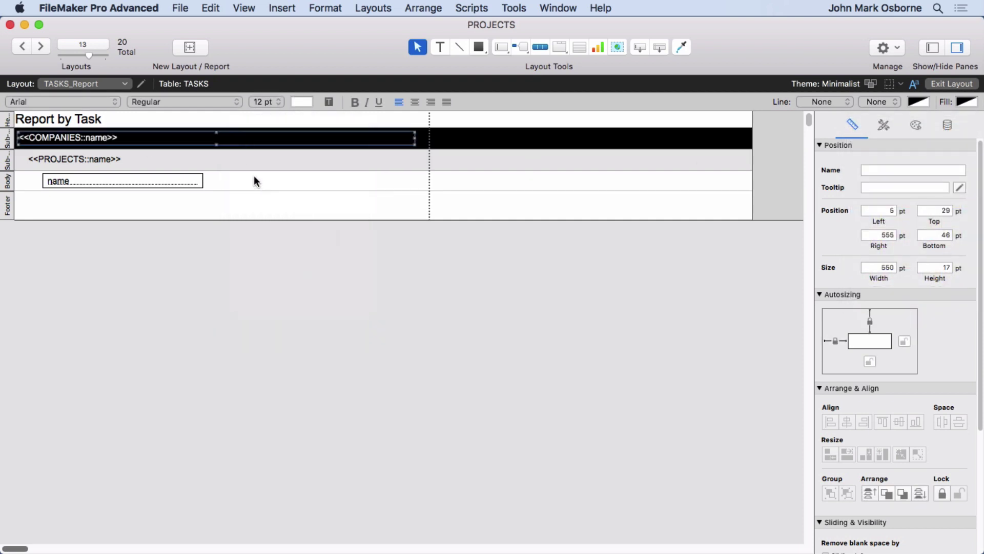
left_click(354, 102)
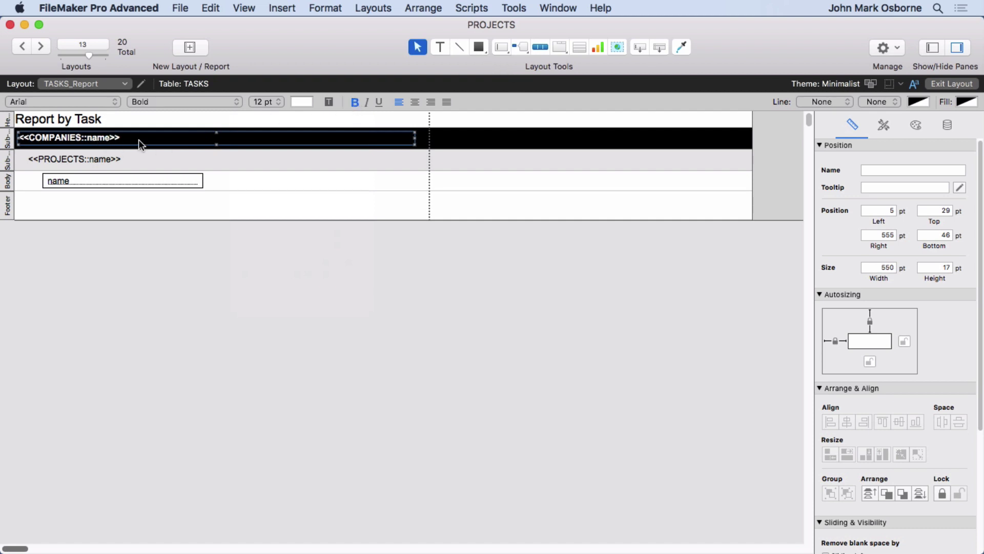
left_click(245, 8)
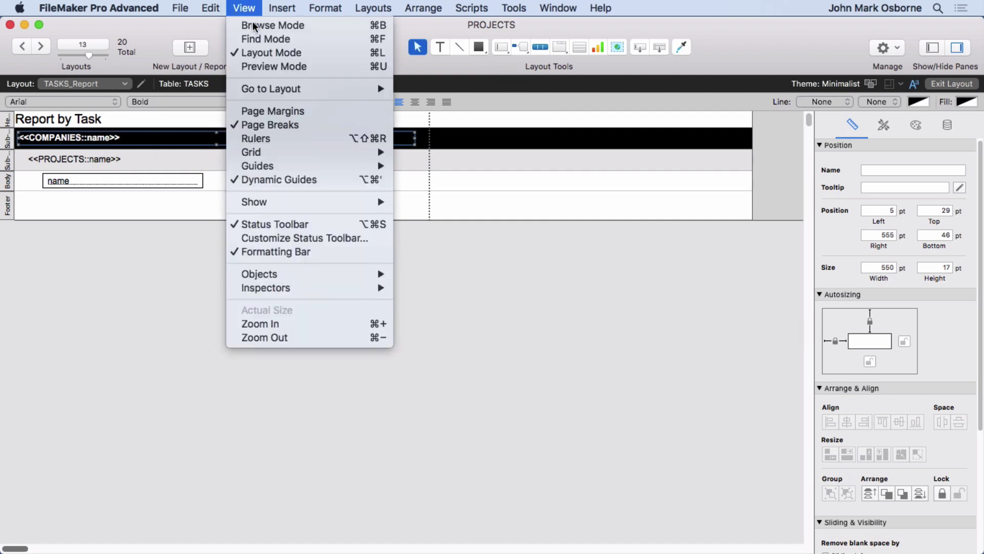
left_click(254, 26)
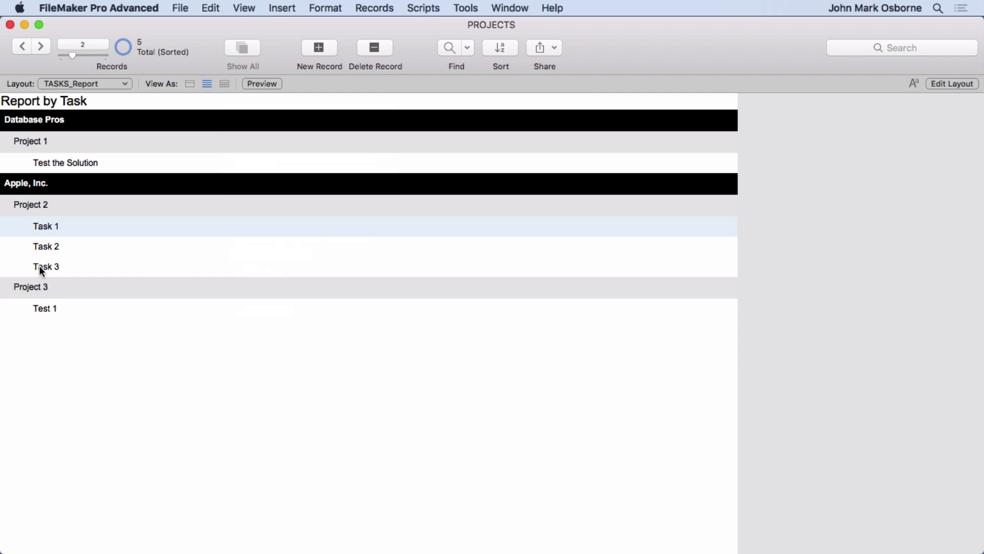
Step: Back in Layout mode, enlarge the COMPANIES::name merge text to 14 pt and view the report in Browse mode
left_click(950, 85)
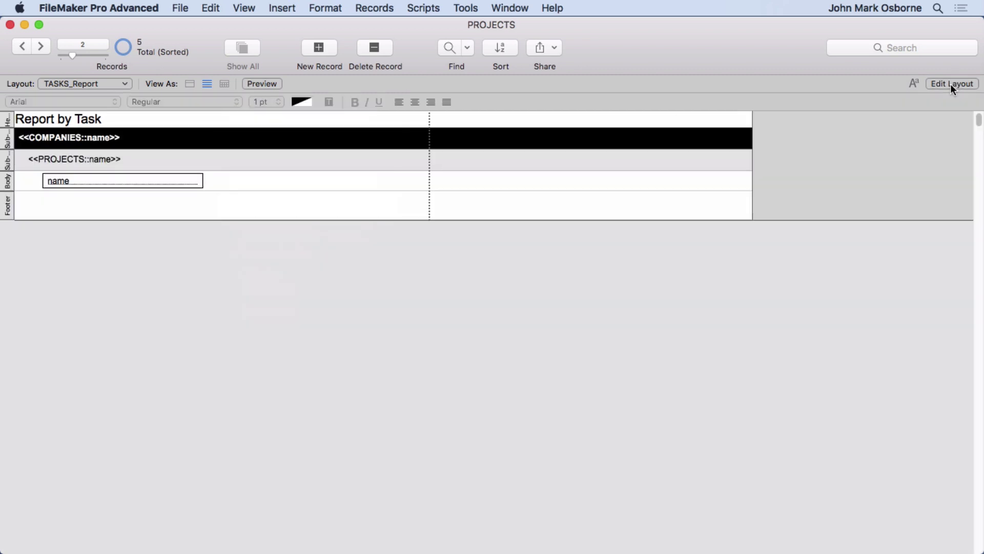
left_click(105, 141)
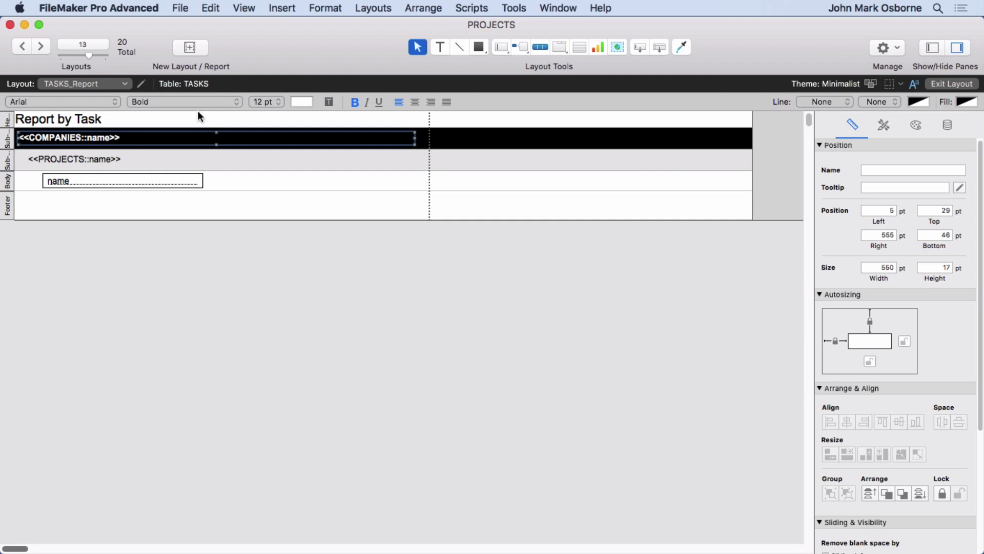
left_click(277, 102)
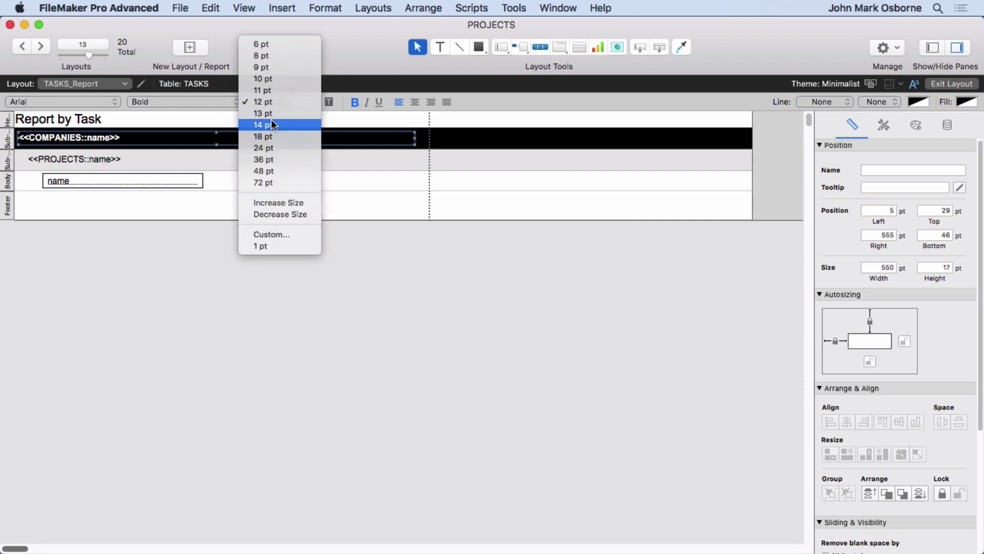
left_click(272, 124)
left_click(247, 7)
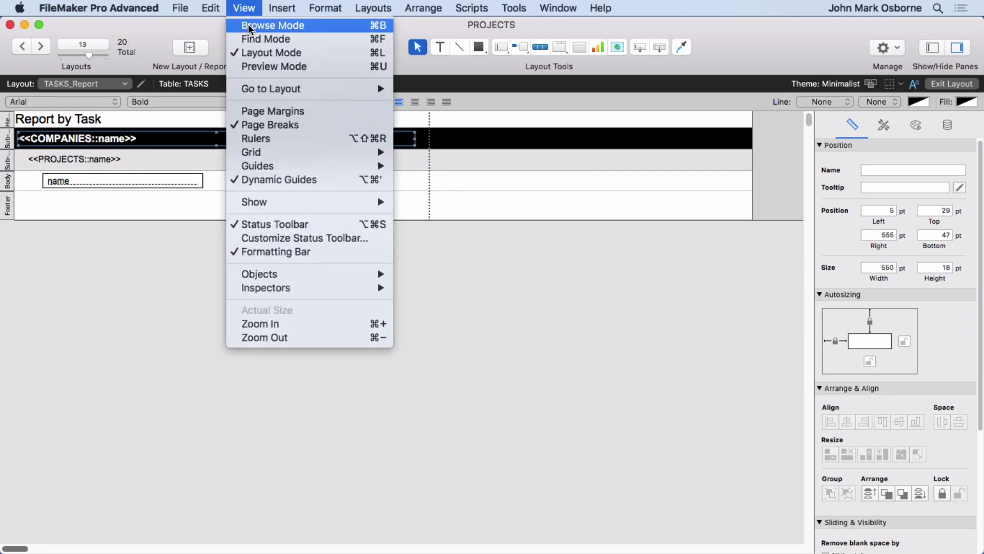
left_click(248, 29)
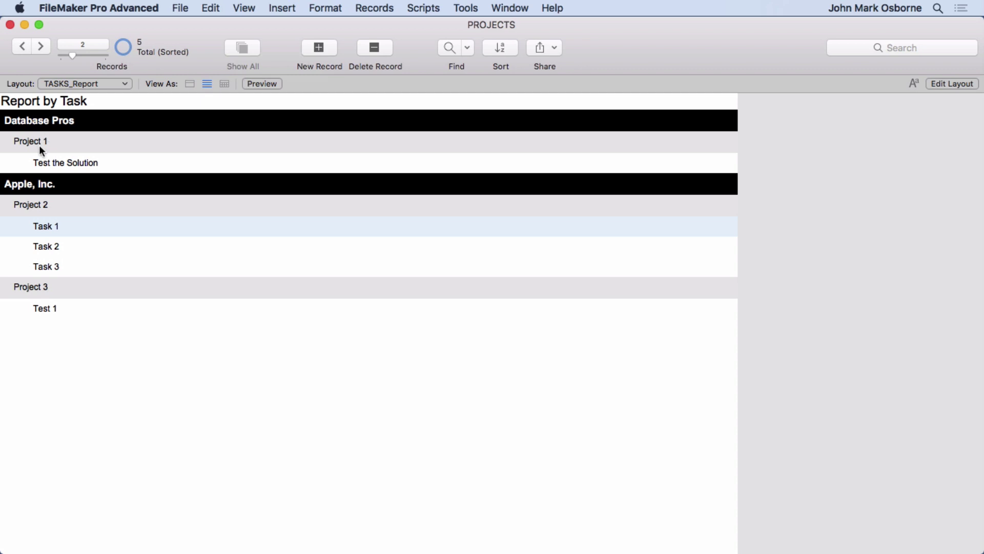
Step: Remove _kf_projects_id from the sort order and re-sort the records by company ID only
left_click(379, 9)
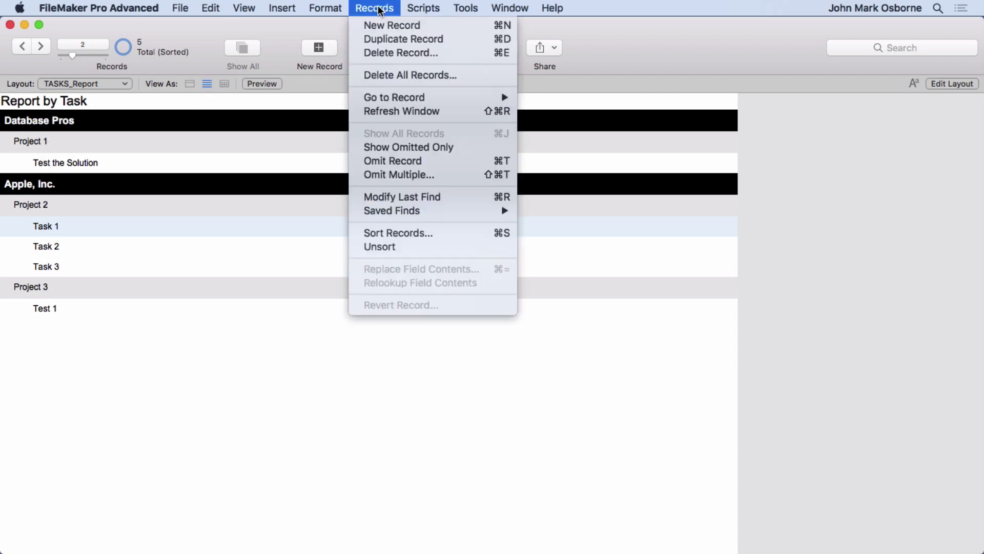
left_click(385, 232)
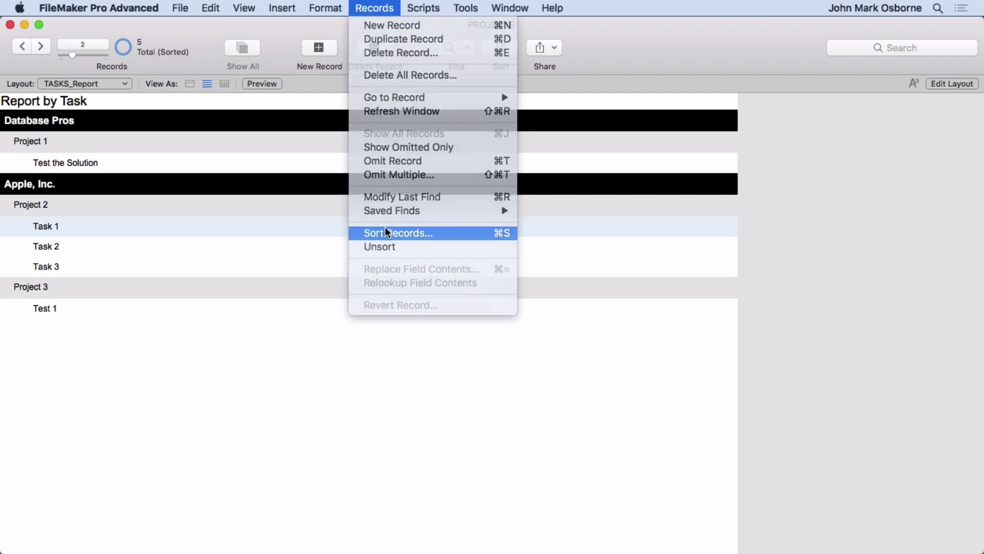
left_click(629, 136)
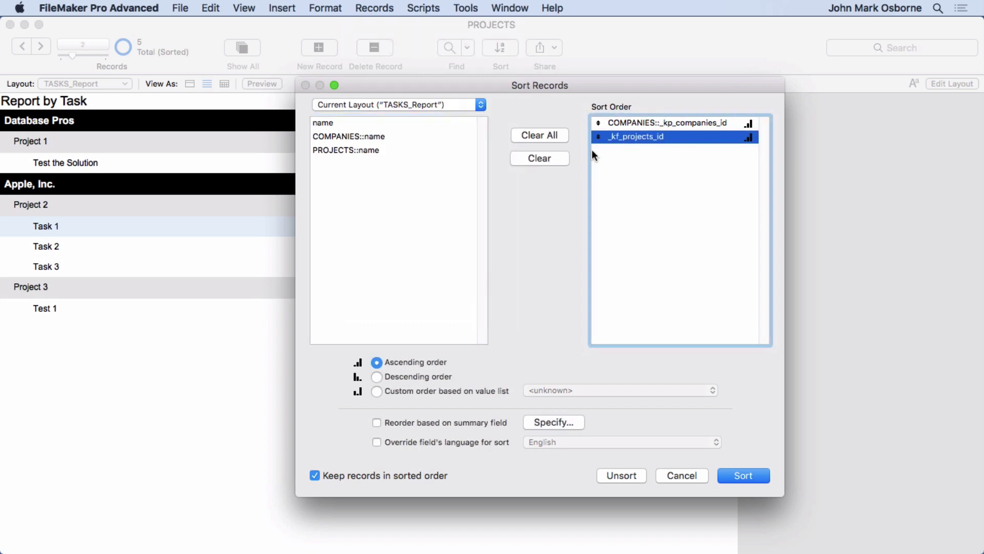
left_click(544, 159)
left_click(746, 476)
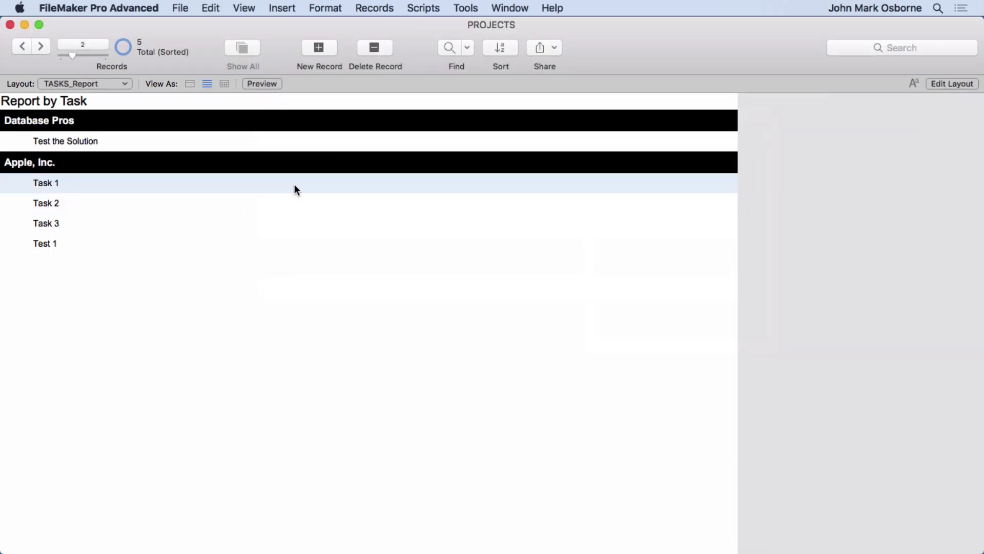
Step: In Layout mode, duplicate the name field beside itself in the body as the status field, and view the report in Browse mode
left_click(942, 88)
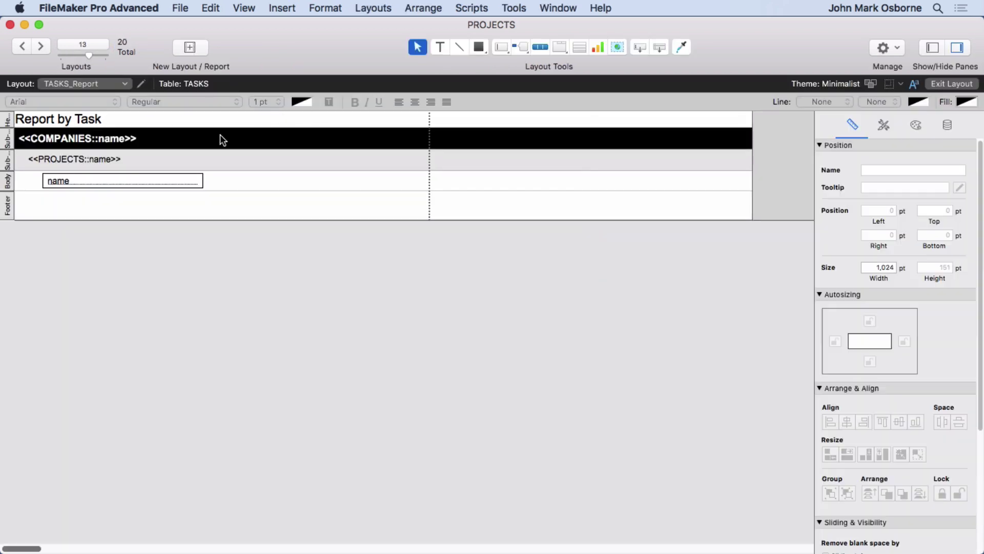
left_click(117, 180)
left_click_drag(99, 179, 264, 182)
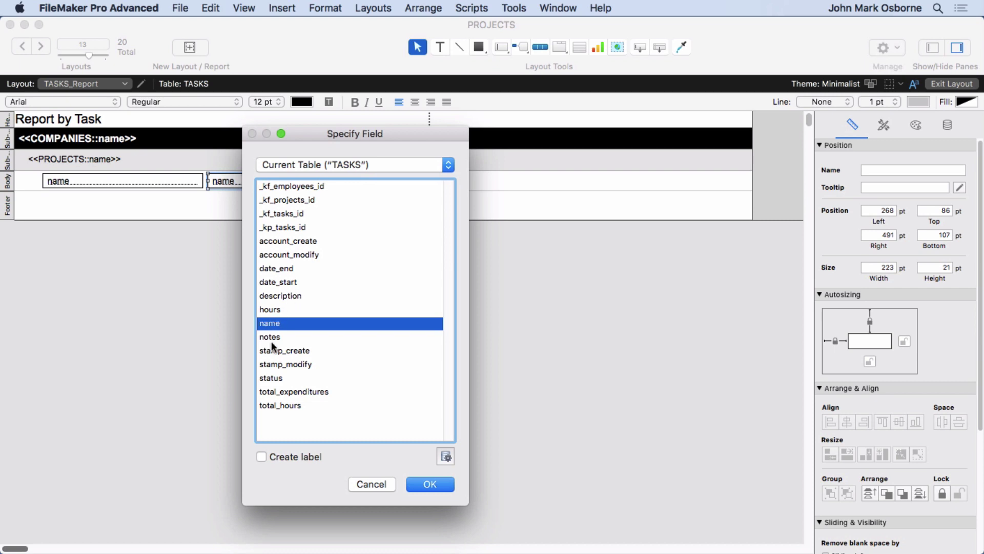
double_click(270, 377)
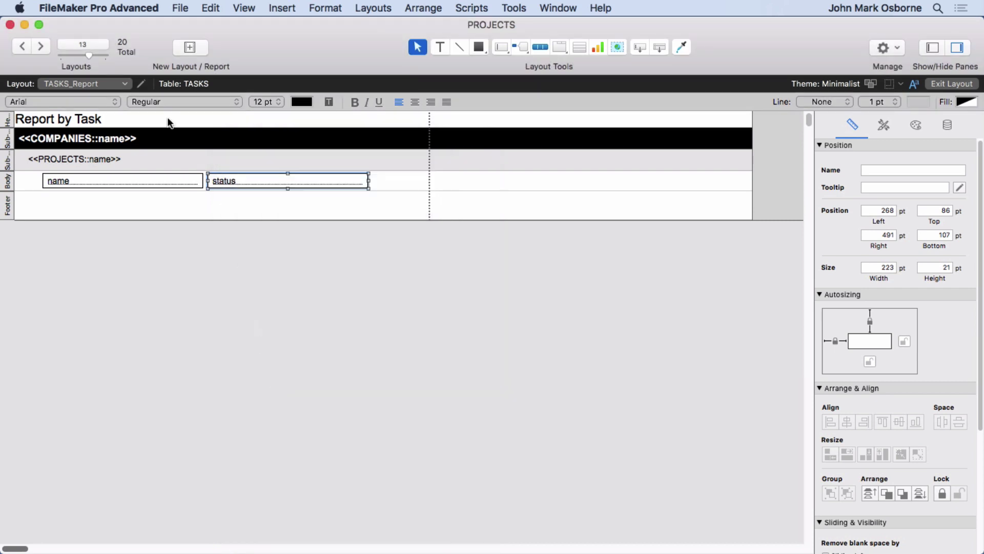
left_click(250, 9)
left_click(254, 25)
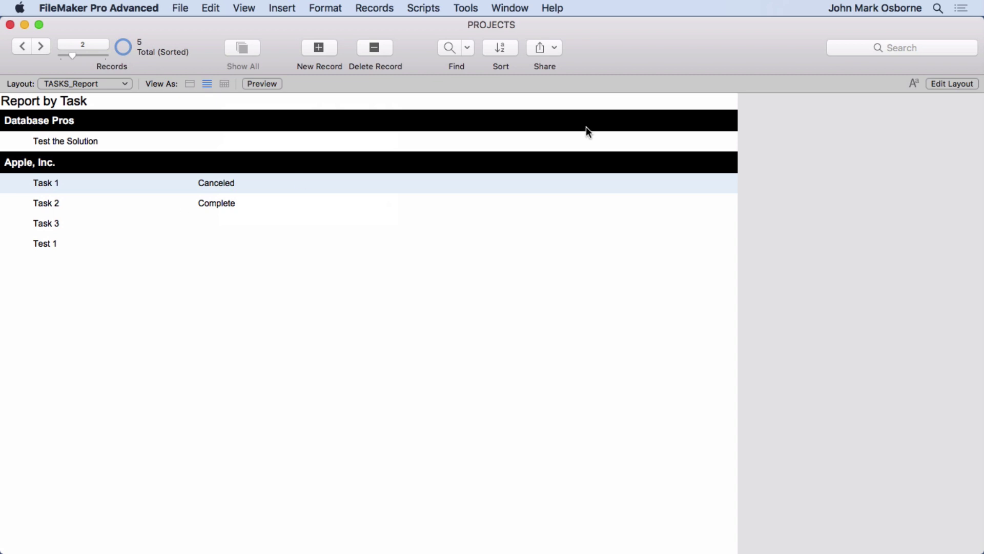
Step: Add COMPANIES::name to the sort order below COMPANIES::_kp_companies_id and sort the records
left_click(242, 6)
mouse_move(271, 6)
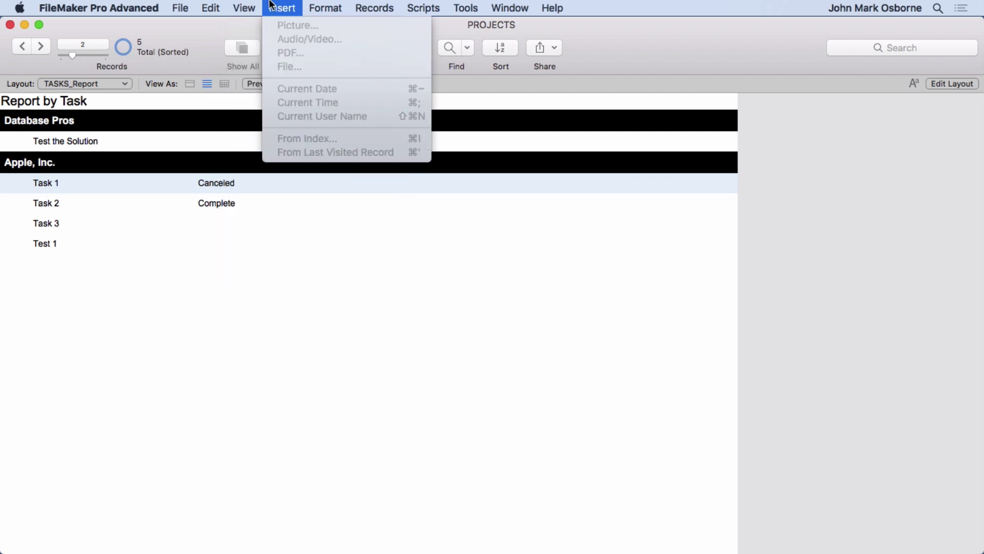
left_click(250, 22)
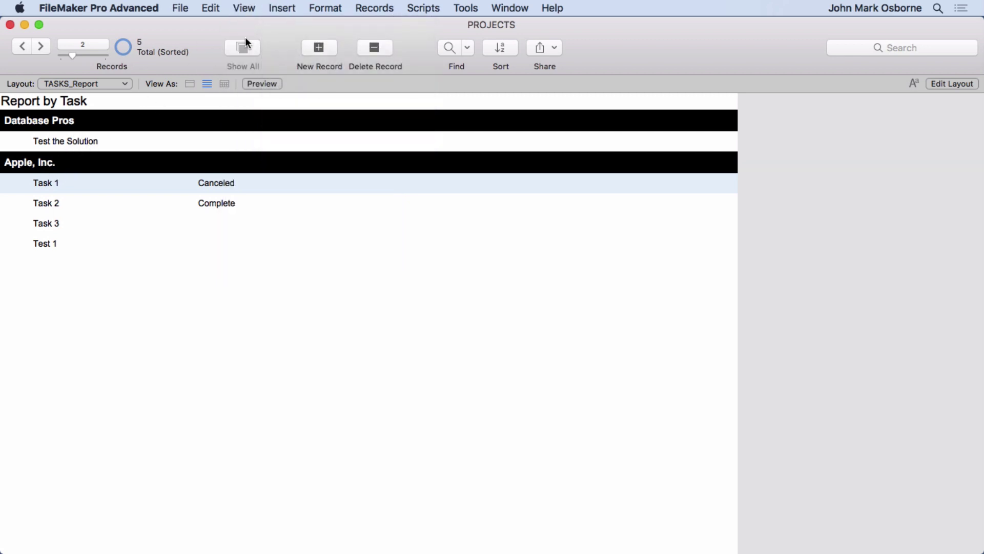
left_click(382, 7)
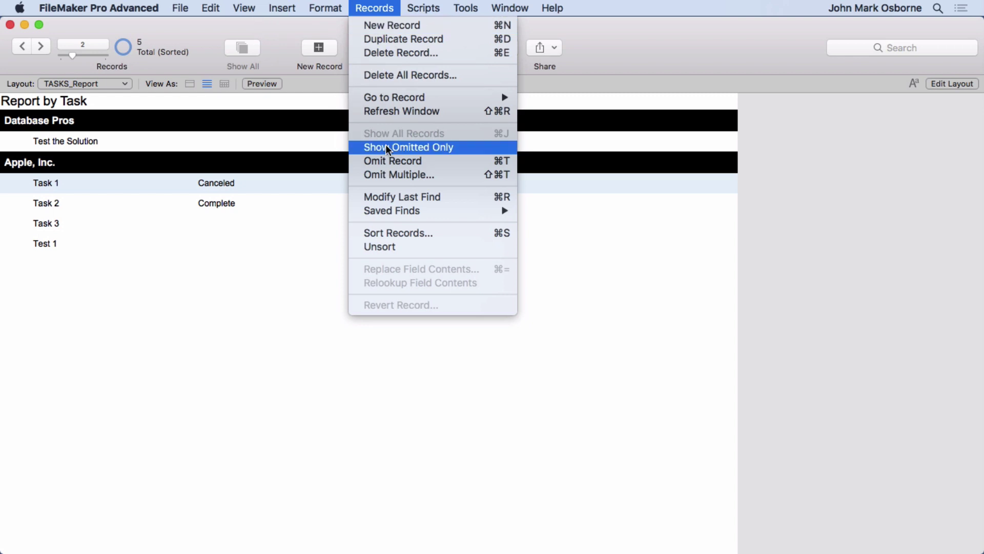
left_click(399, 235)
left_click(638, 125)
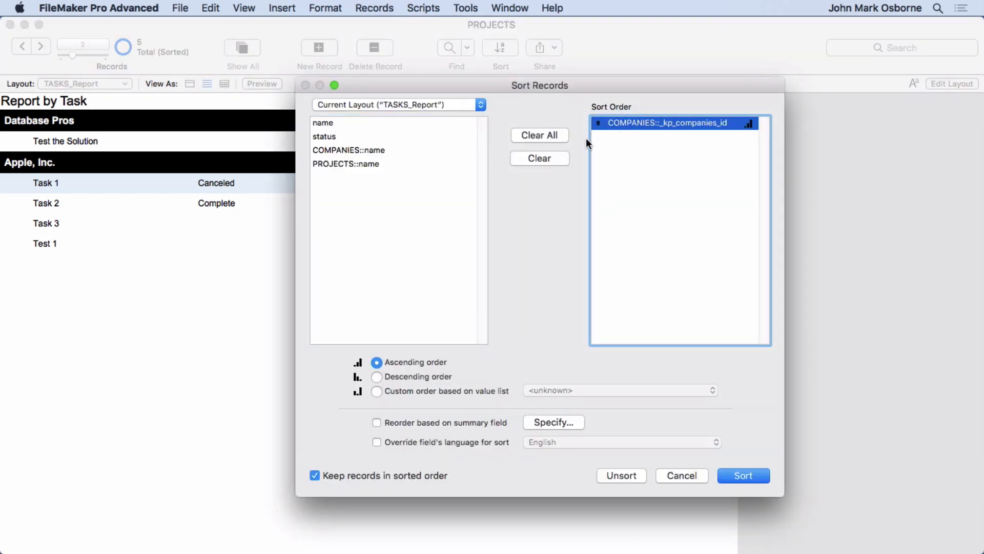
double_click(340, 150)
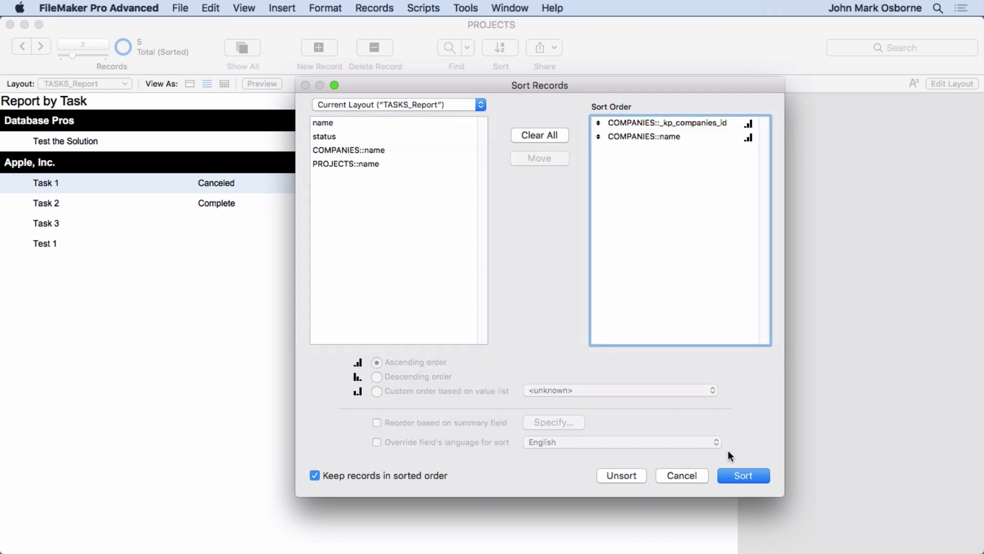
left_click(743, 476)
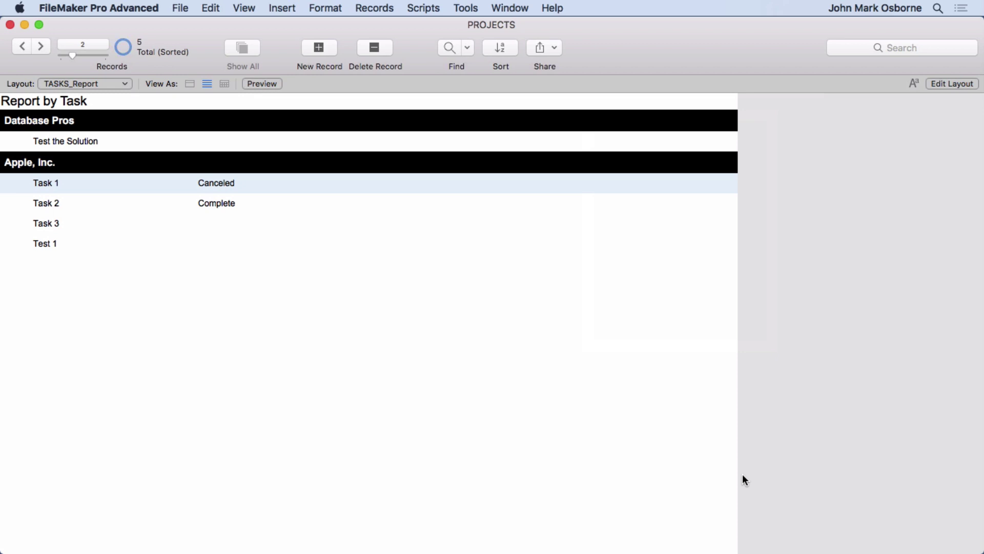
Step: Move COMPANIES::name above COMPANIES::_kp_companies_id in the sort order and re-sort the records
left_click(374, 8)
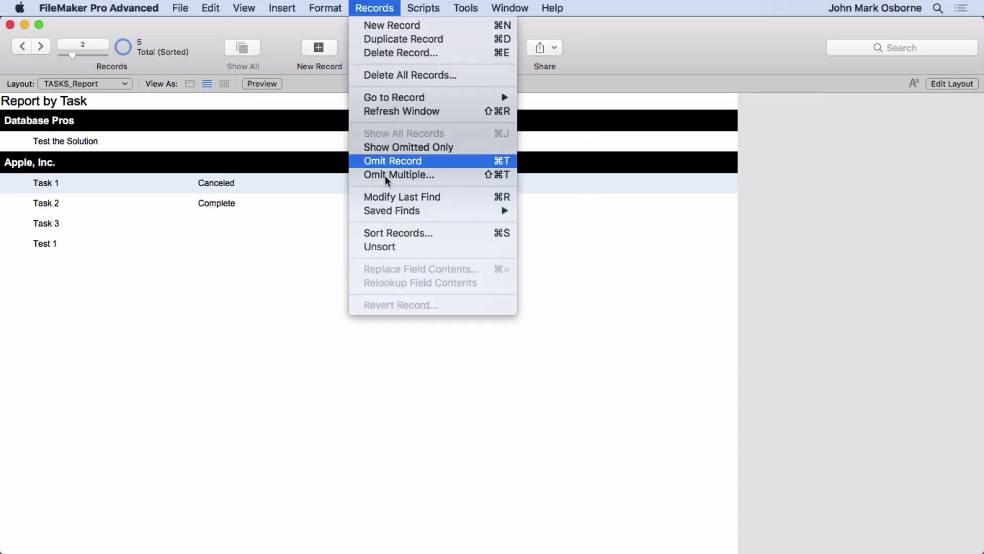
left_click(389, 235)
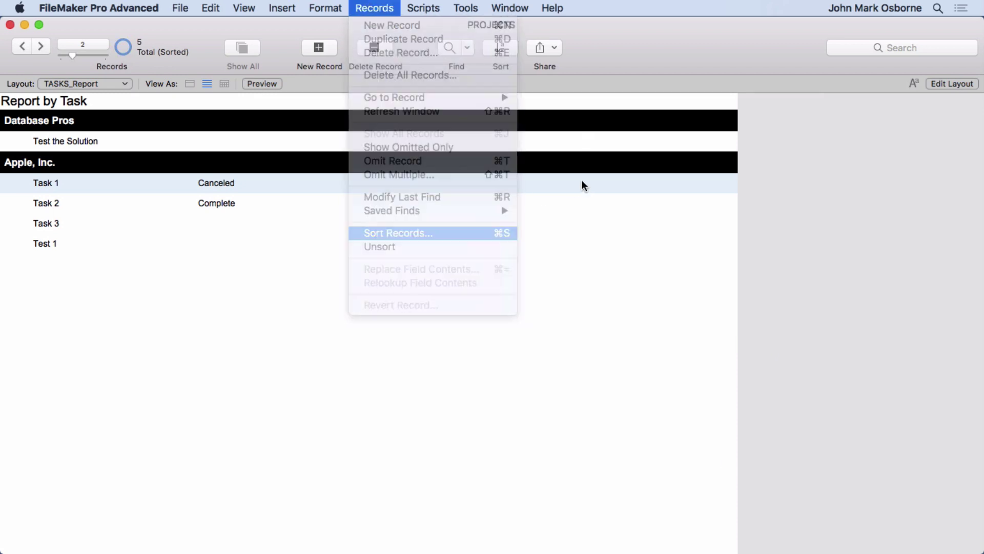
left_click_drag(598, 136, 596, 120)
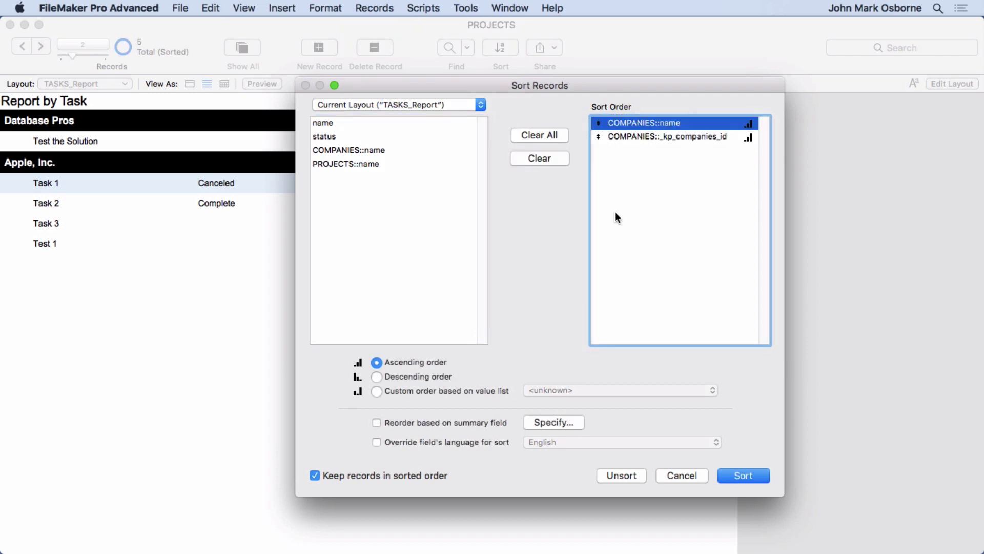
left_click(743, 476)
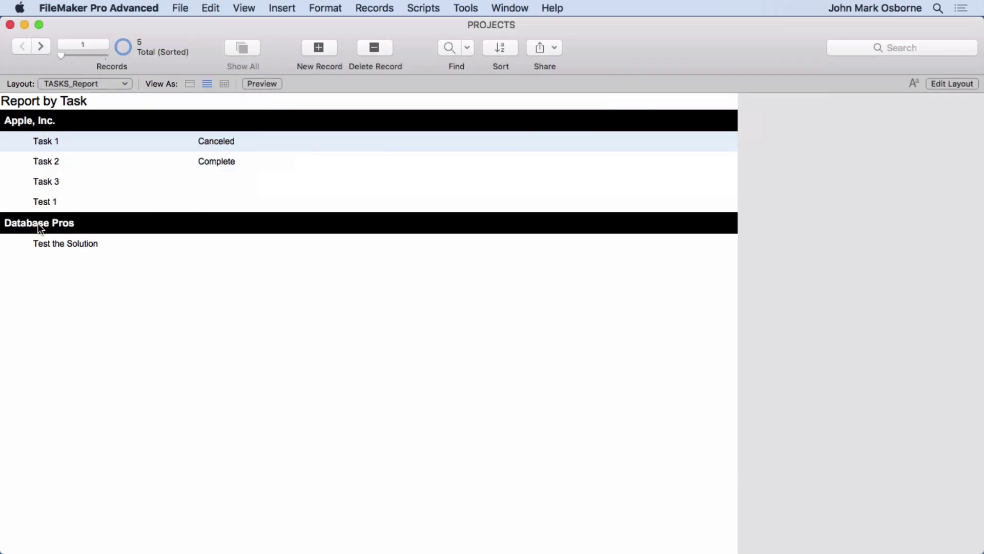
Step: Append PROJECTS::name and the TASKS field _kf_projects_id to the sort order, and sort the records
left_click(321, 7)
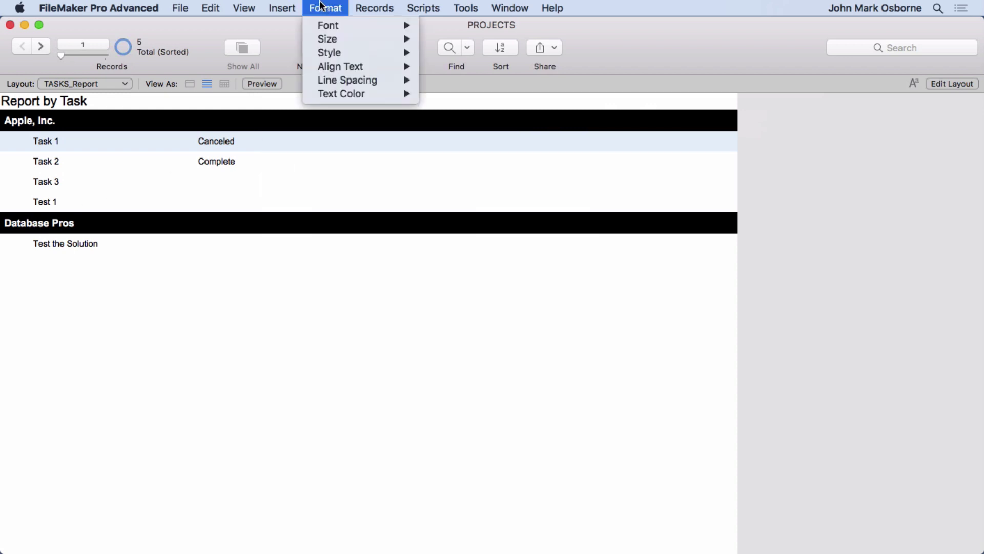
mouse_move(365, 8)
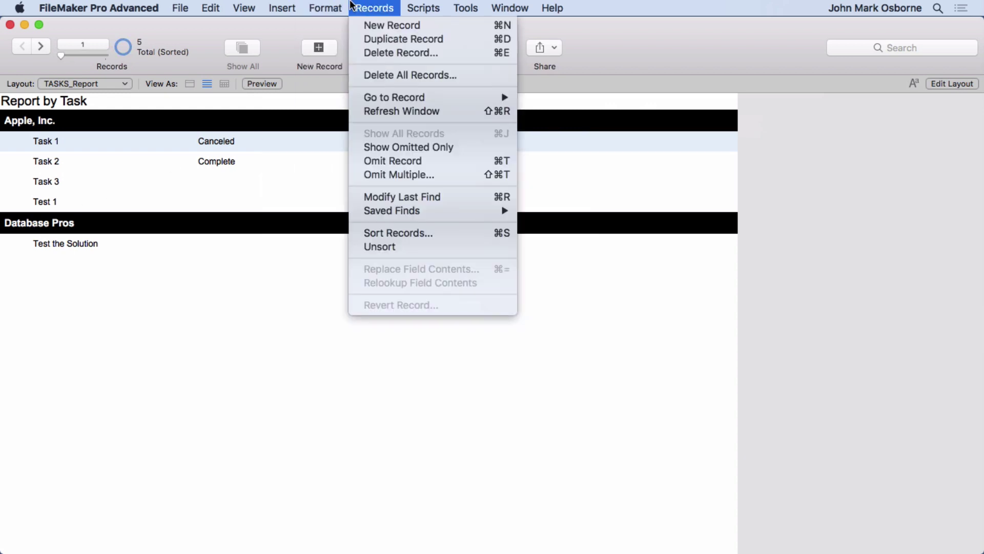
left_click(391, 232)
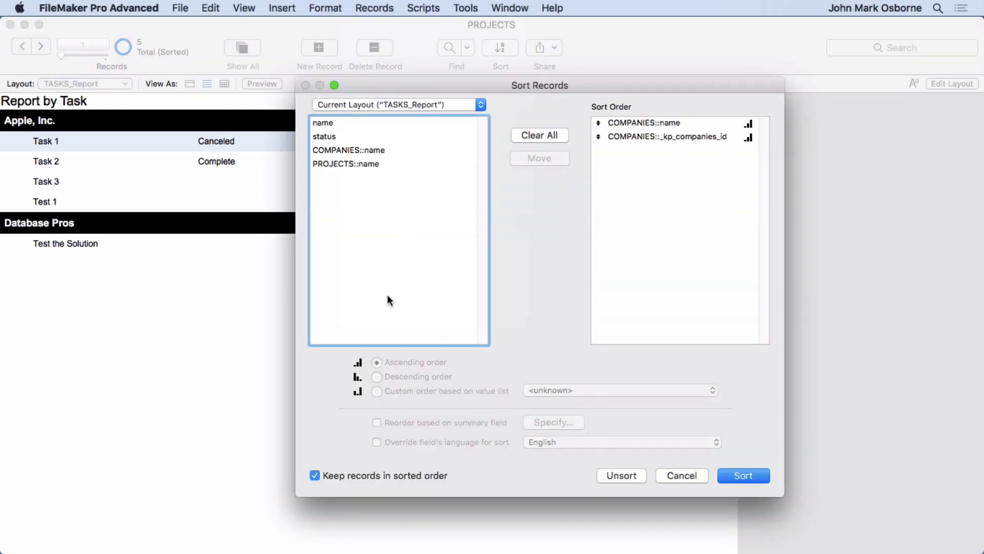
double_click(348, 163)
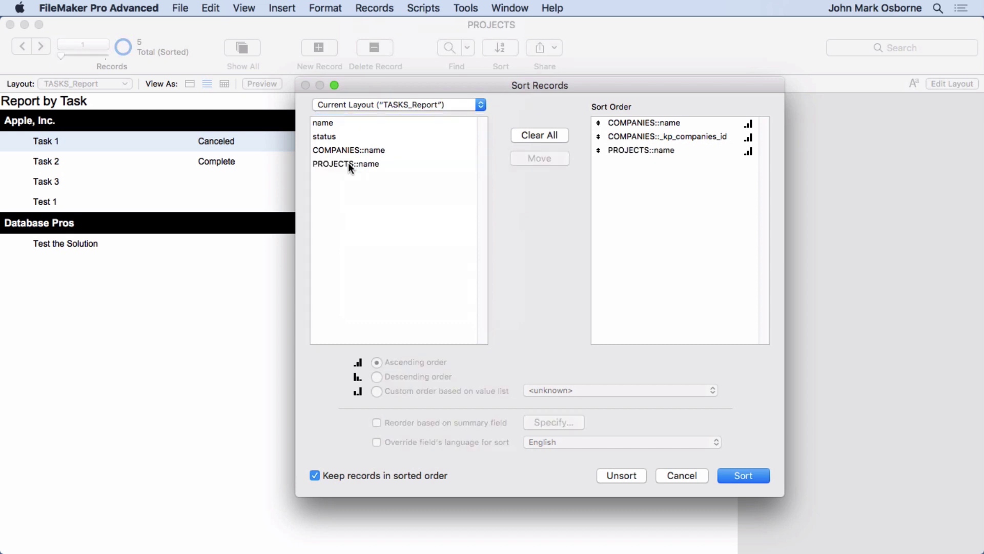
left_click(357, 103)
left_click(357, 115)
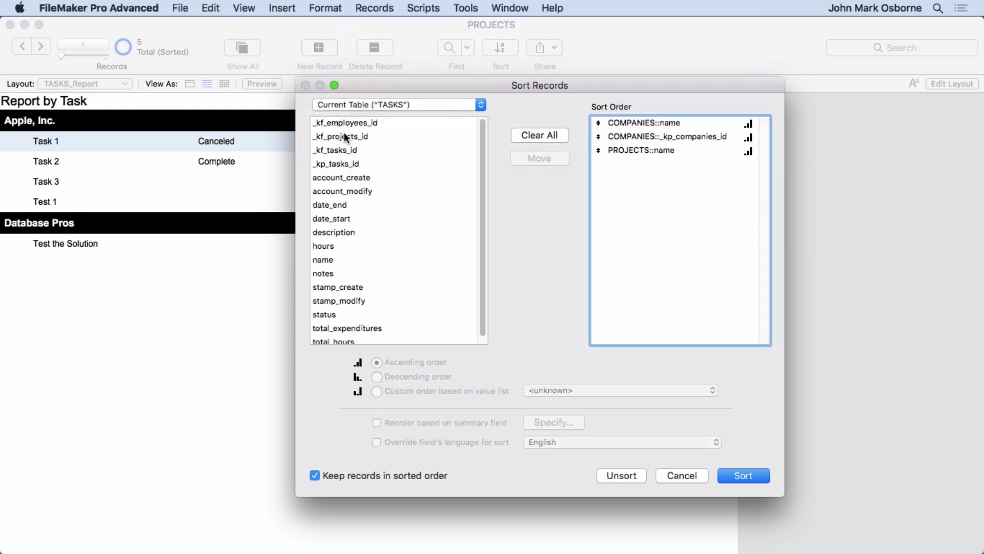
double_click(340, 137)
left_click(742, 477)
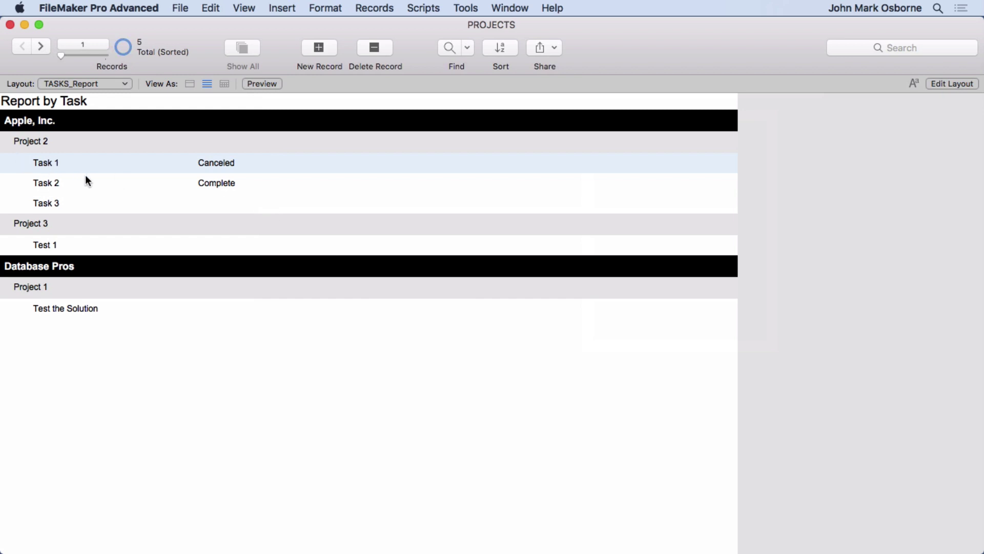
Step: In Layout mode, add a leading sub-summary part sorted by the TASKS status field between the _kf_projects_id sub-summary and the body
left_click(967, 83)
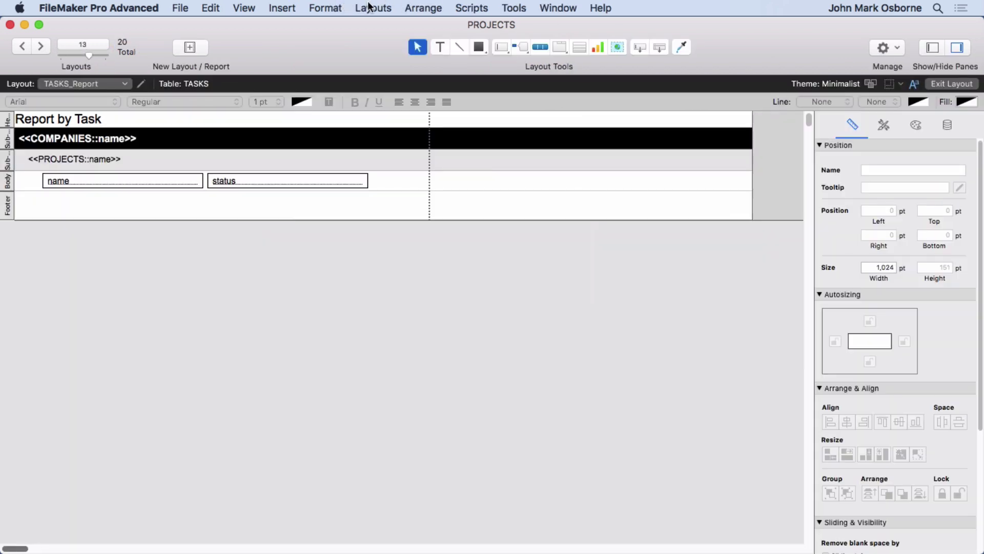
left_click(373, 8)
left_click(393, 125)
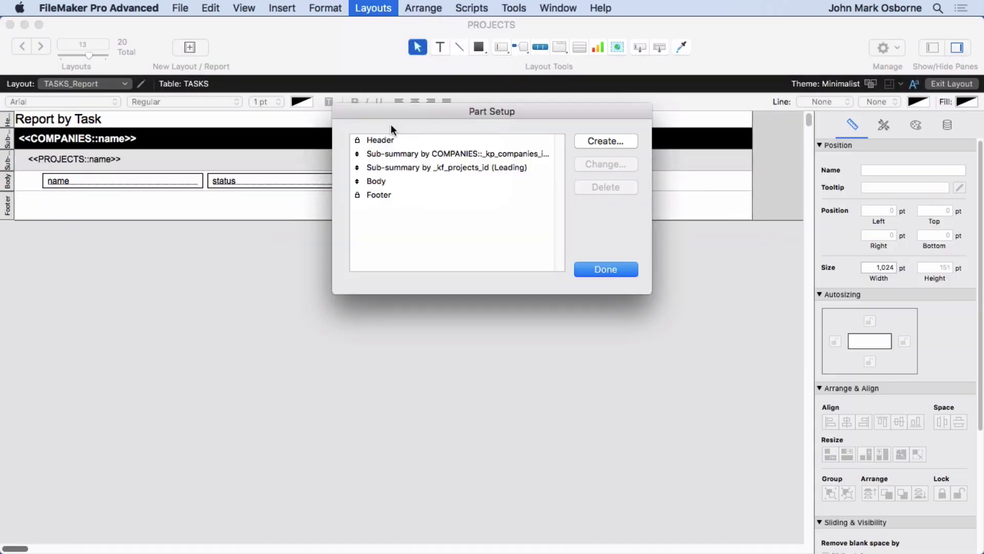
left_click(601, 141)
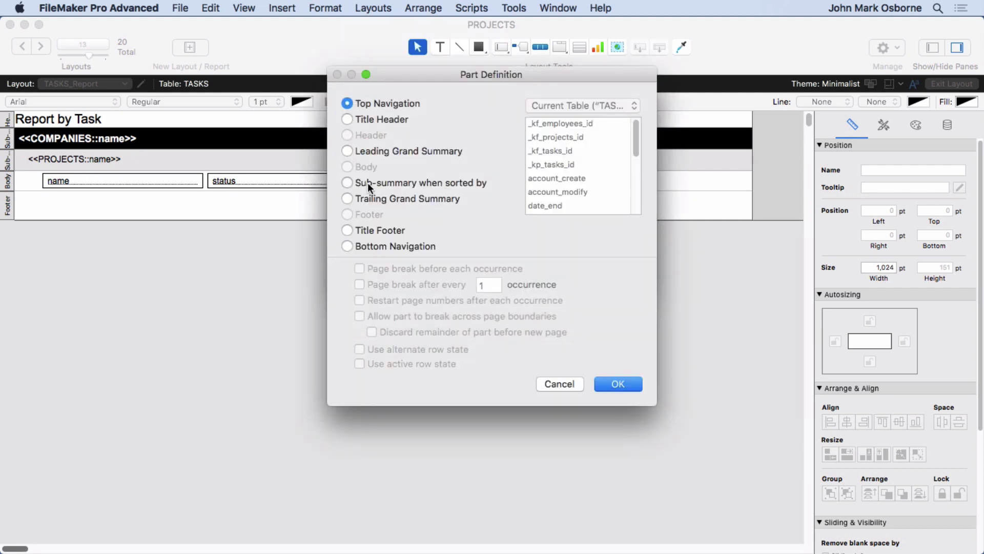
left_click(367, 182)
scroll(563, 171, "down", 3)
scroll(563, 175, "down", 2)
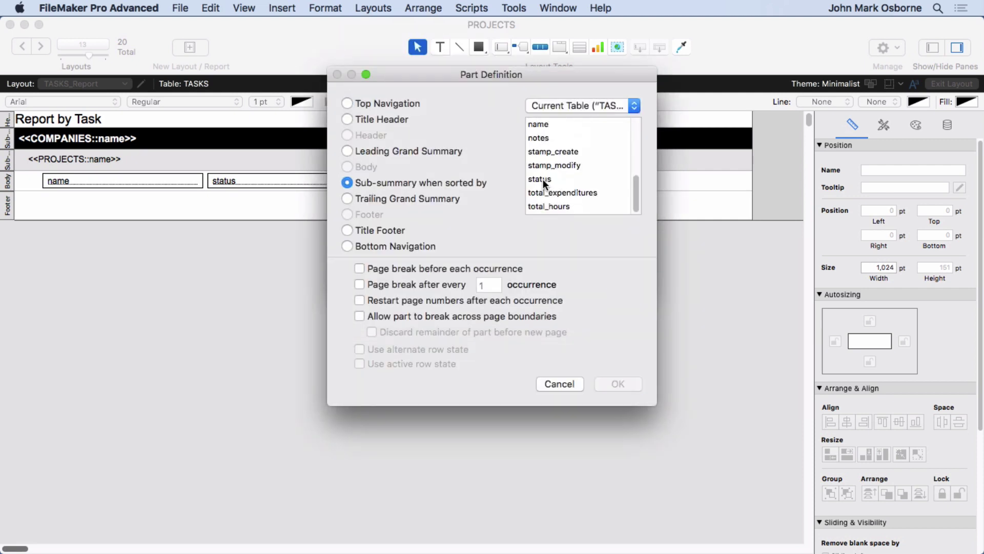
left_click(543, 179)
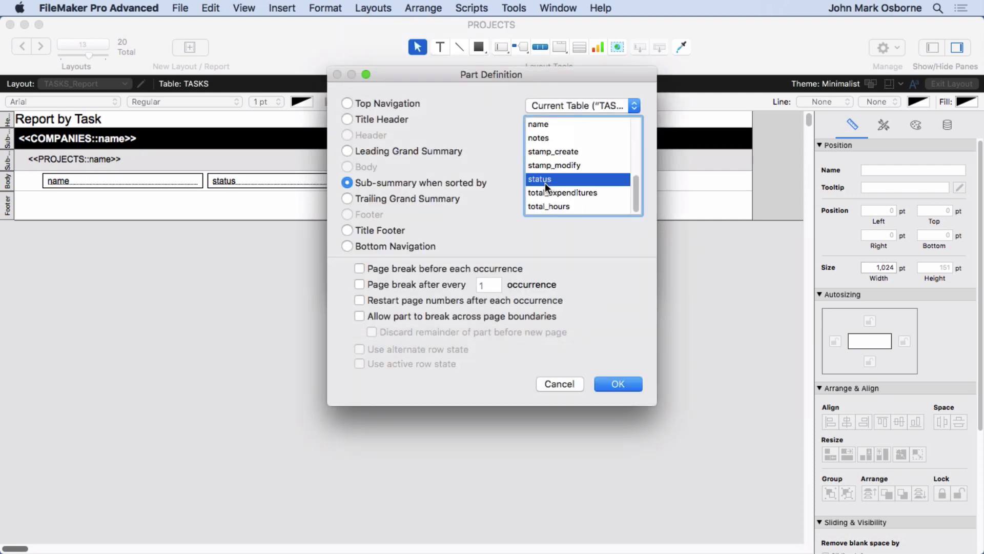
left_click(619, 383)
left_click(591, 204)
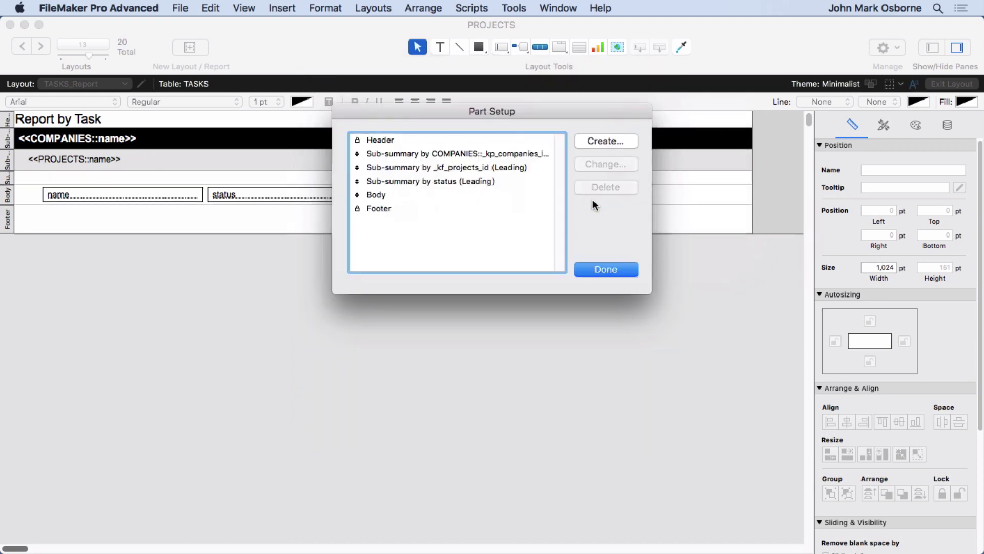
left_click(606, 269)
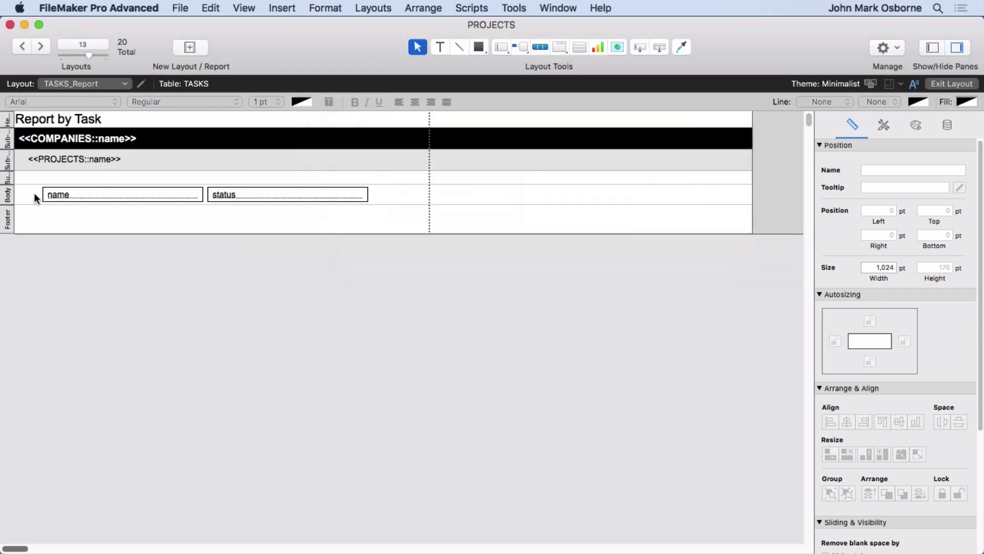
Step: Set the height of the status sub-summary part to 30 pt
left_click(7, 180)
double_click(931, 267)
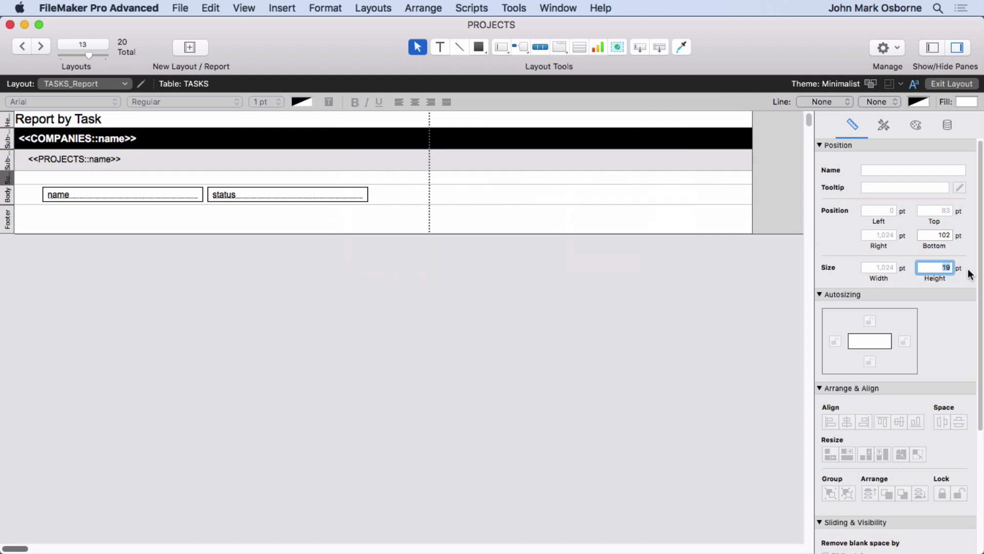
type("30")
key("Return")
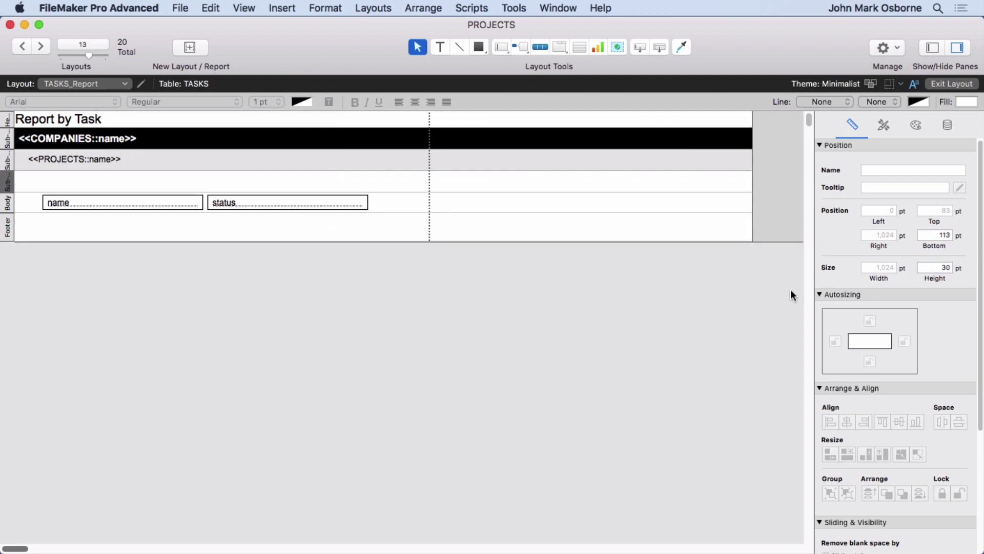
Step: Shift the name and status fields in the body 10 pt to the right together
left_click(77, 165)
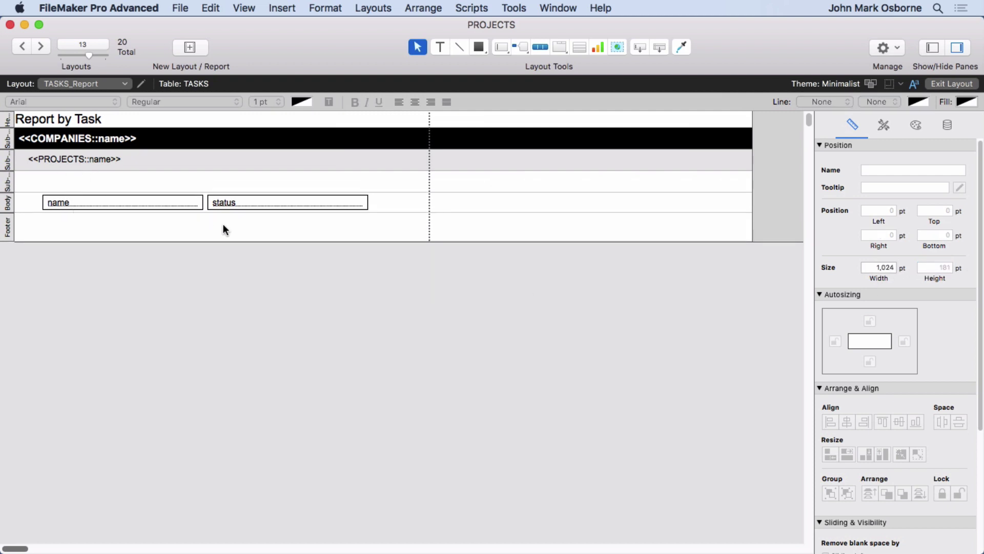
left_click_drag(224, 230, 116, 205)
key("Right")
key("Right")
key("Right")
key("Right")
key("Right")
key("Right")
key("Right")
key("Right")
key("Right")
key("Right")
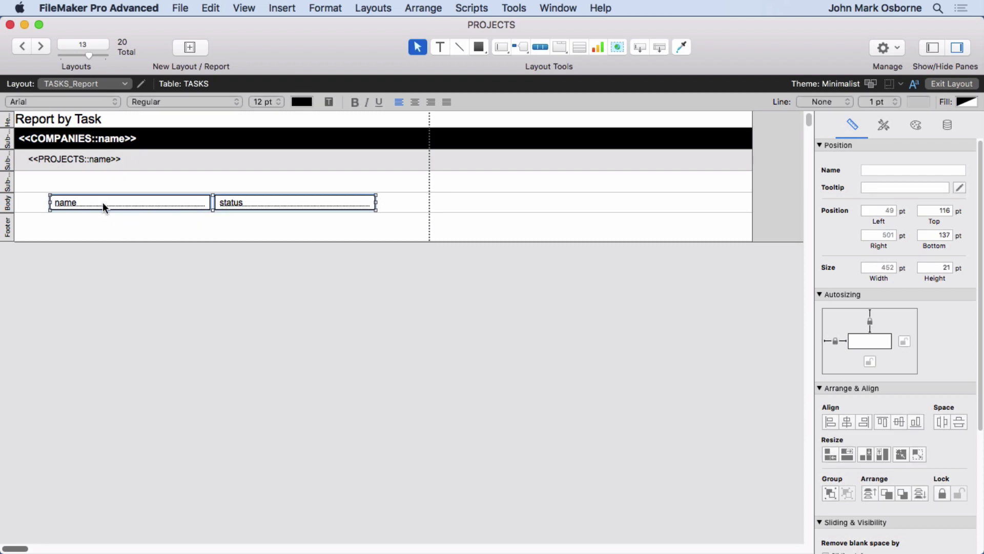
Step: Place a <<status>> merge field, 525 pt wide, in the status sub-summary, using a copy of the <<PROJECTS::name>> text
left_click(81, 159)
left_click_drag(81, 159, 90, 182)
double_click(90, 183)
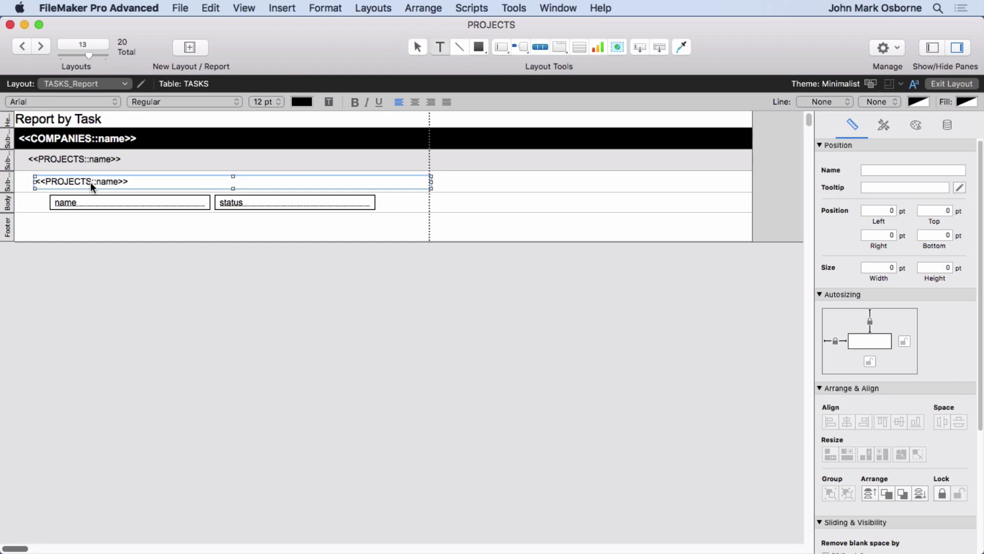
left_click(282, 8)
left_click(301, 365)
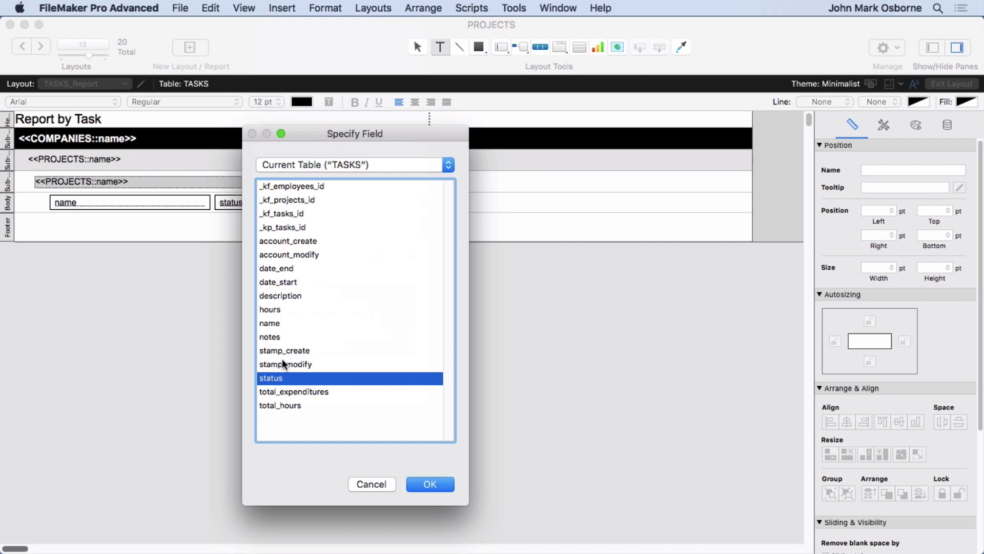
double_click(272, 377)
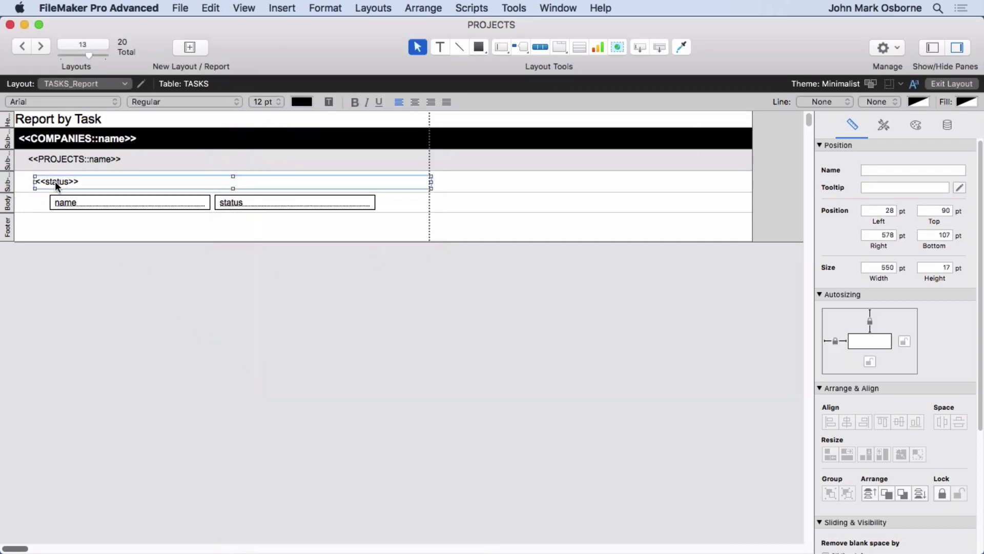
left_click_drag(429, 183, 413, 183)
key("Up")
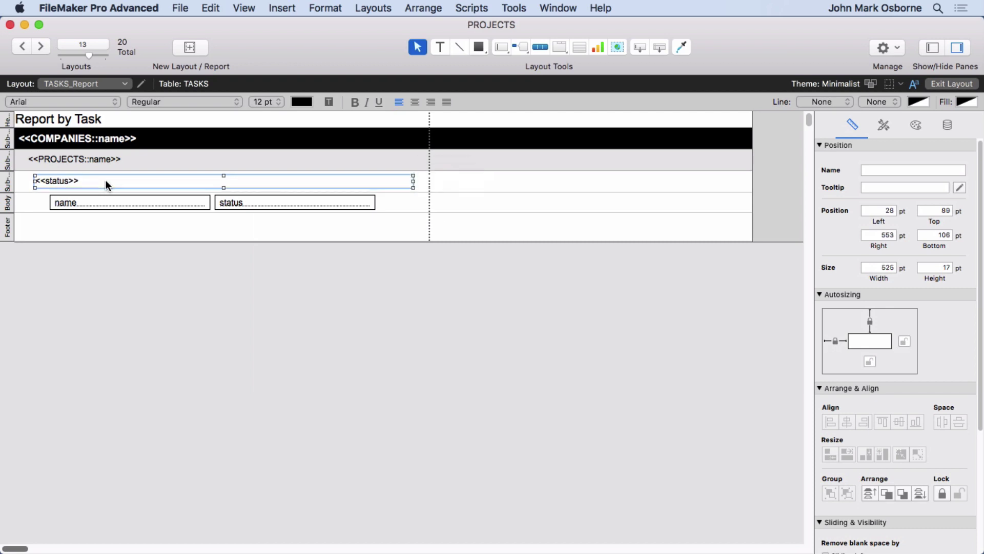
Step: In Browse mode, append status to the end of the sort order and sort the records
left_click(244, 8)
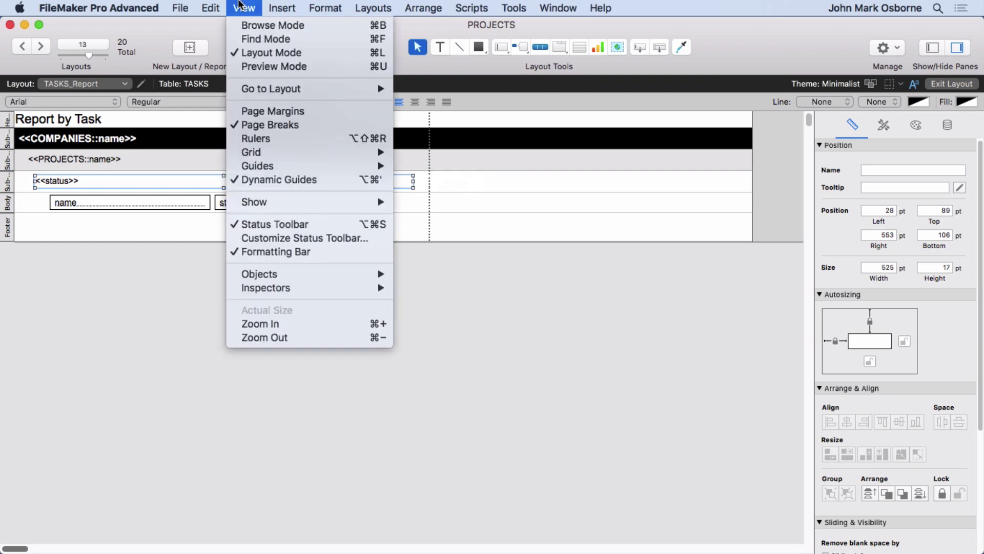
left_click(251, 25)
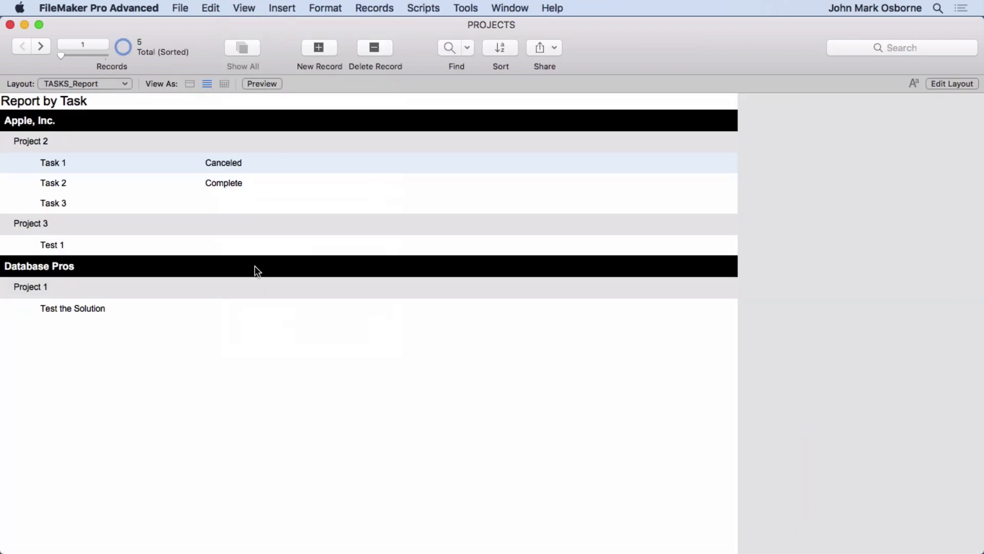
key("super+s")
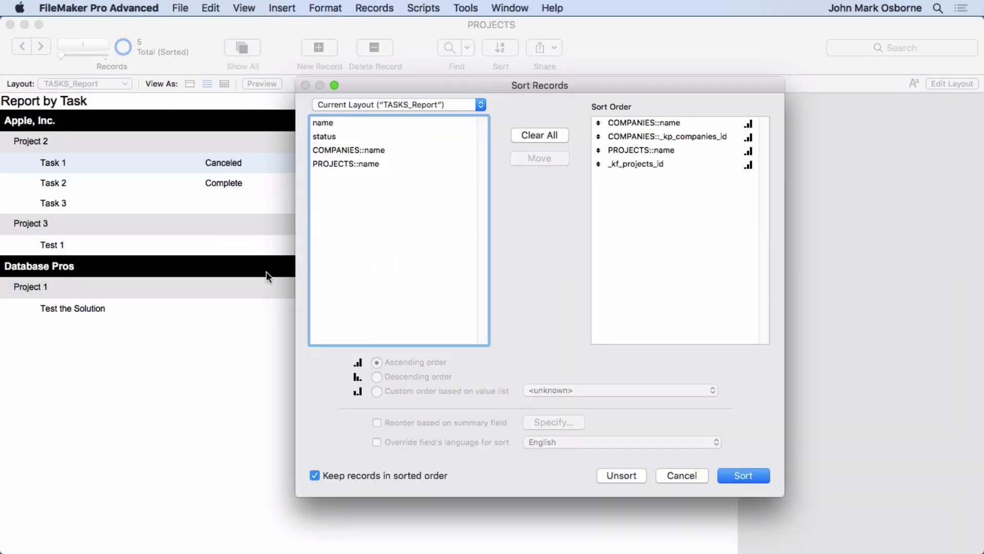
double_click(339, 136)
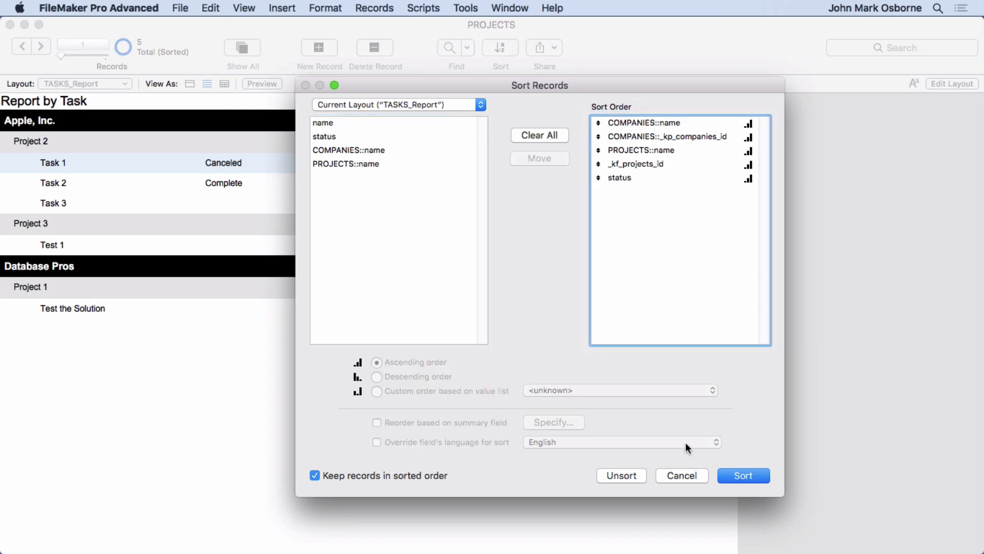
left_click(742, 476)
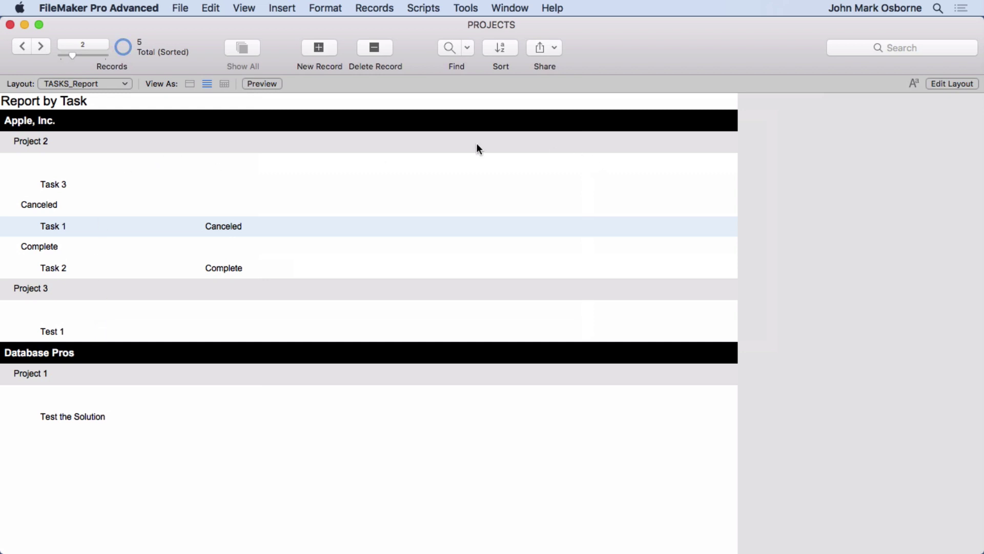
Step: On the PROJECTS_Form layout in Browse mode, set the status of Project 3's task Test 1 to Underway
left_click(953, 85)
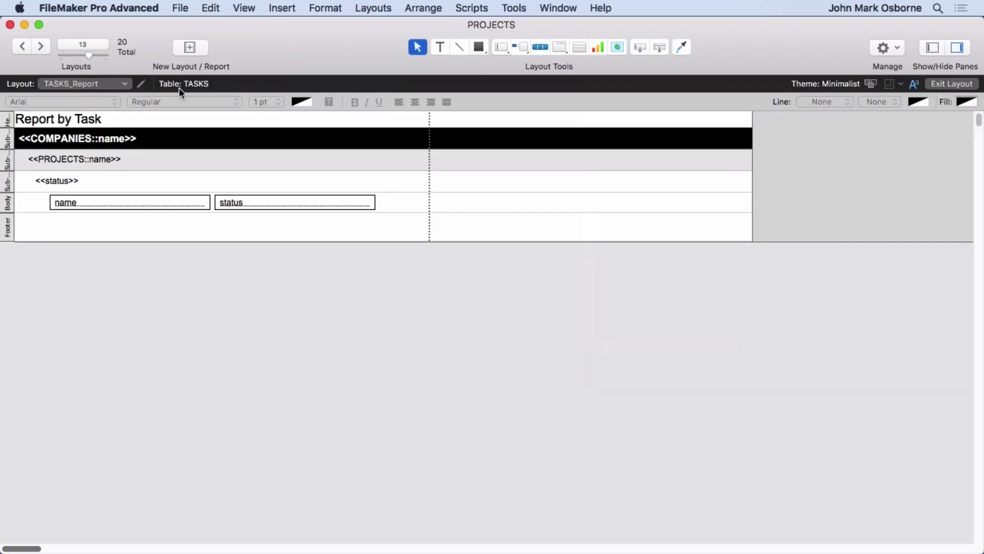
left_click(104, 84)
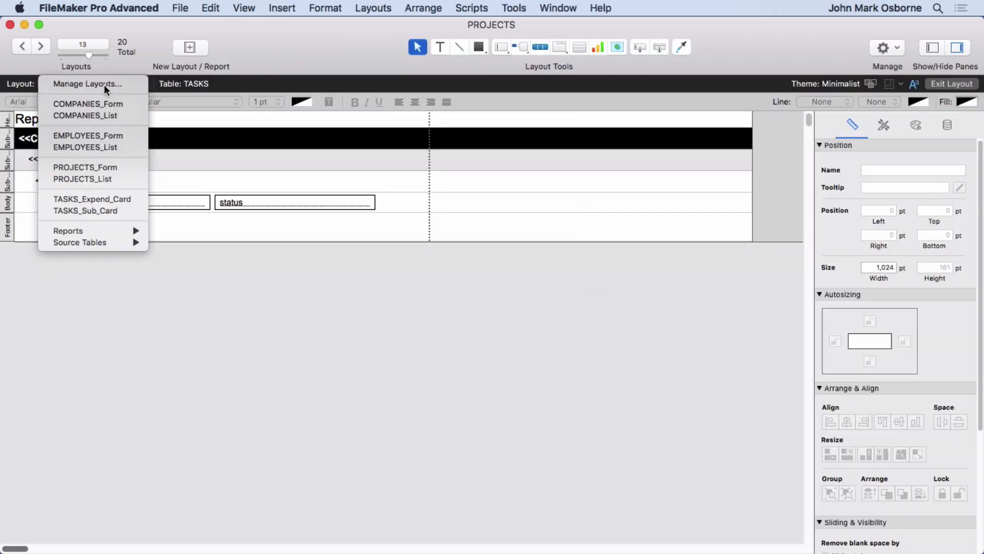
left_click(90, 165)
key("super+b")
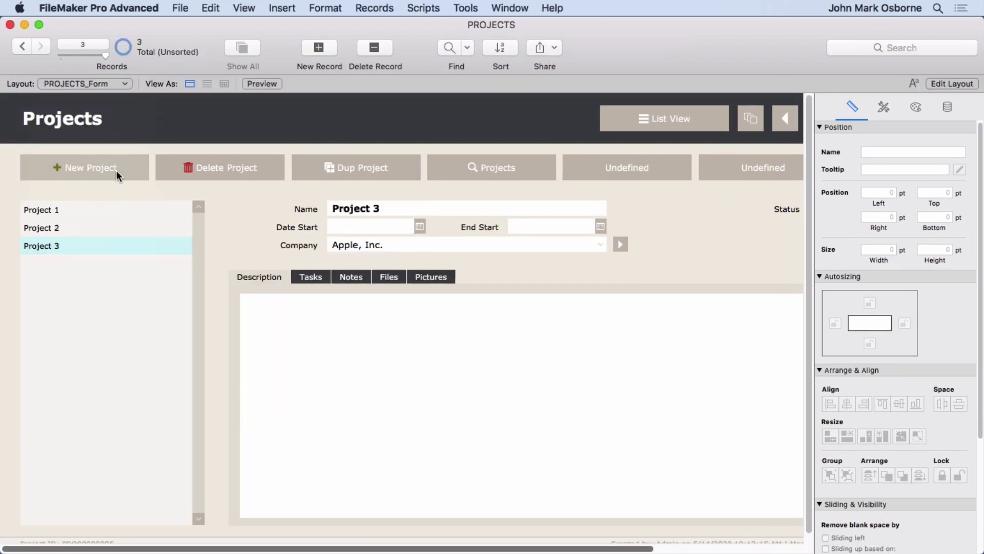
left_click(311, 278)
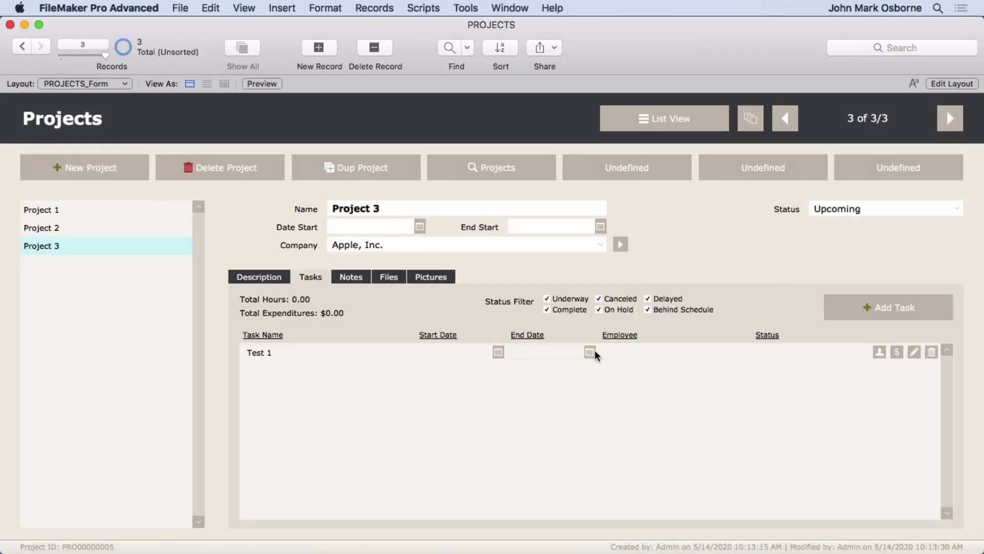
left_click(772, 354)
left_click(777, 369)
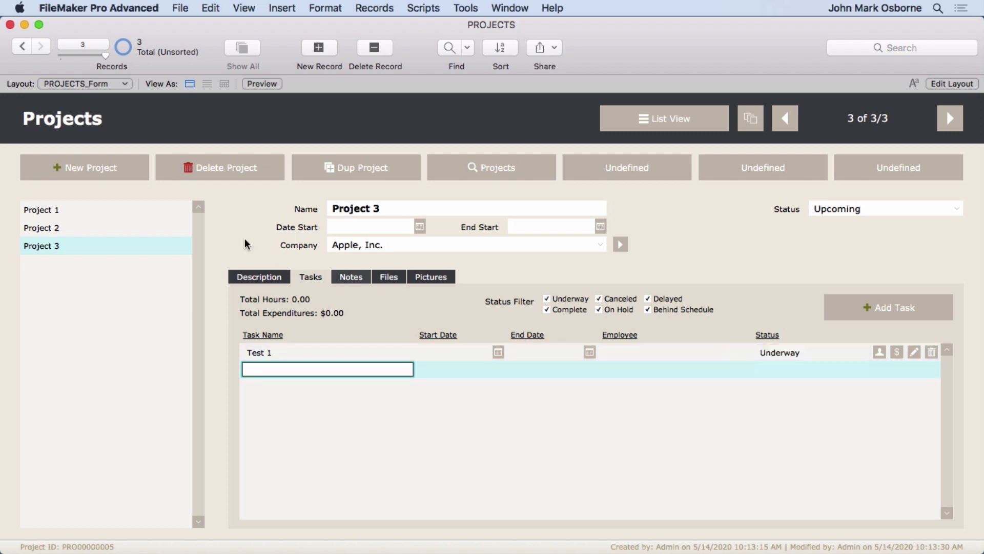
Step: Set Project 2's Task 3 status to Complete and the status of Project 1's Test the Solution task to On Hold
left_click(90, 232)
left_click(779, 354)
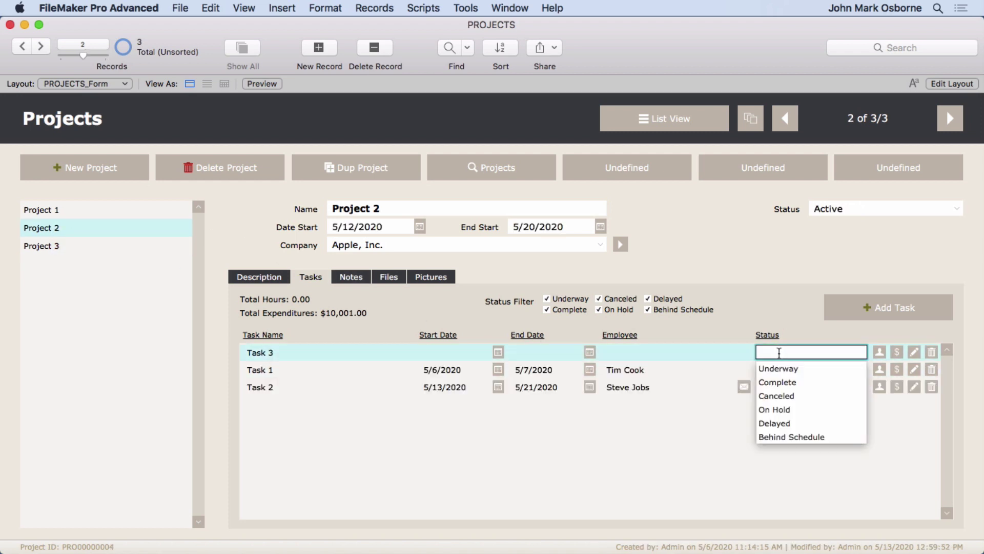
left_click(775, 380)
left_click(79, 212)
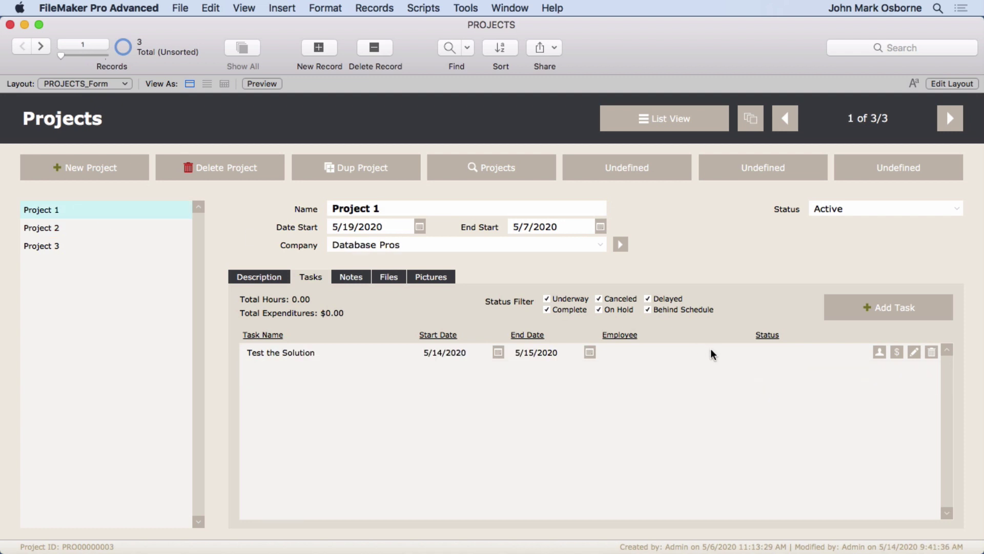
left_click(784, 354)
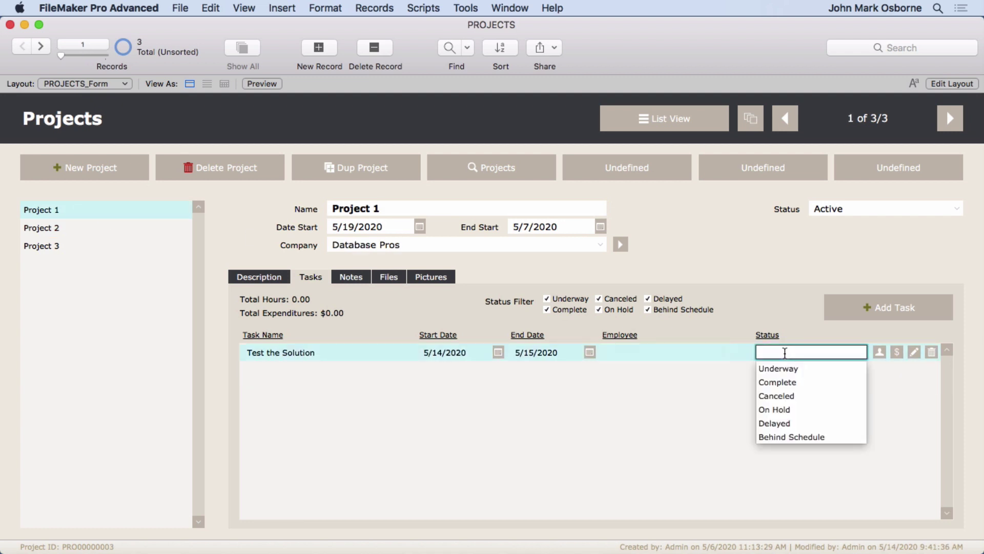
left_click(779, 409)
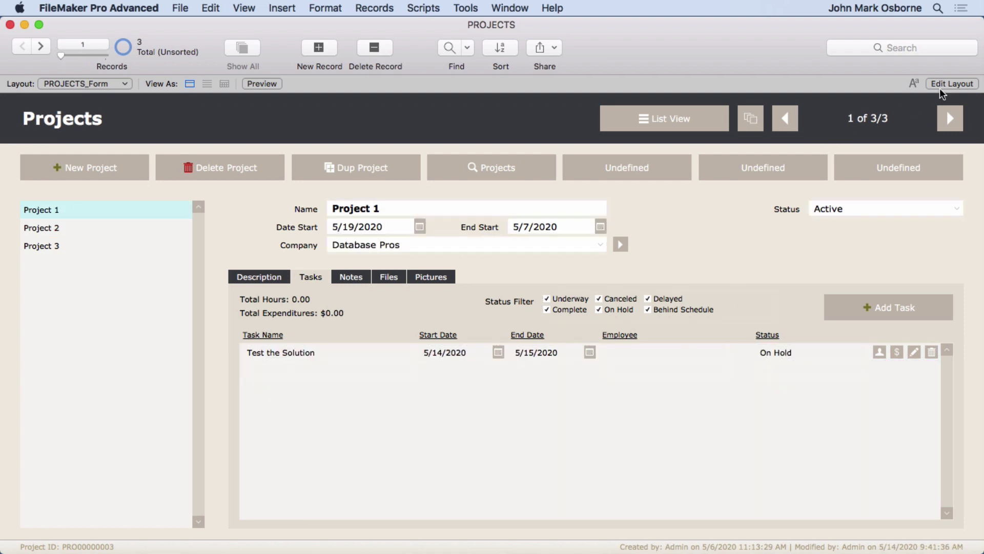
Step: Return to the TASKS_Report layout, view it in Browse mode, and select the Task 2 record
left_click(946, 84)
left_click(103, 85)
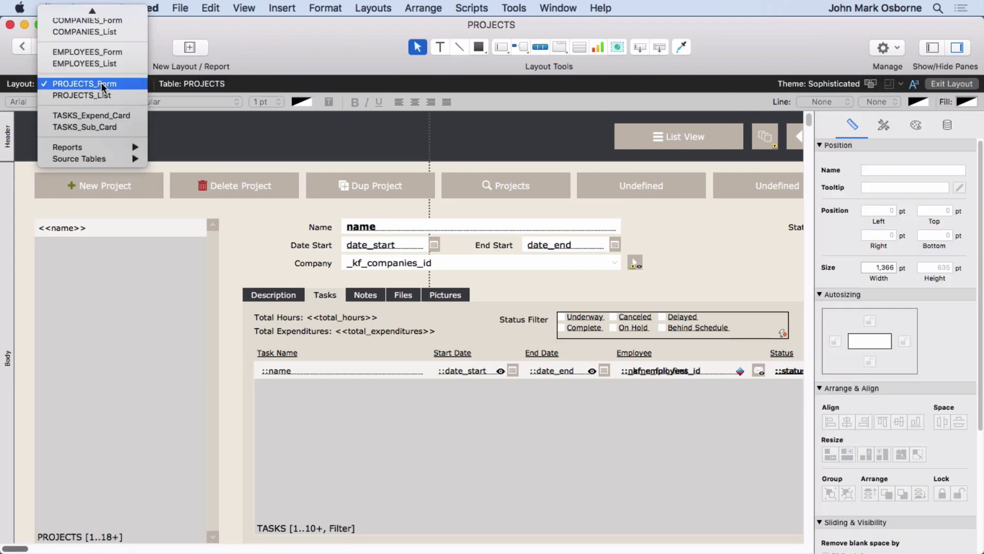
mouse_move(147, 150)
left_click(176, 147)
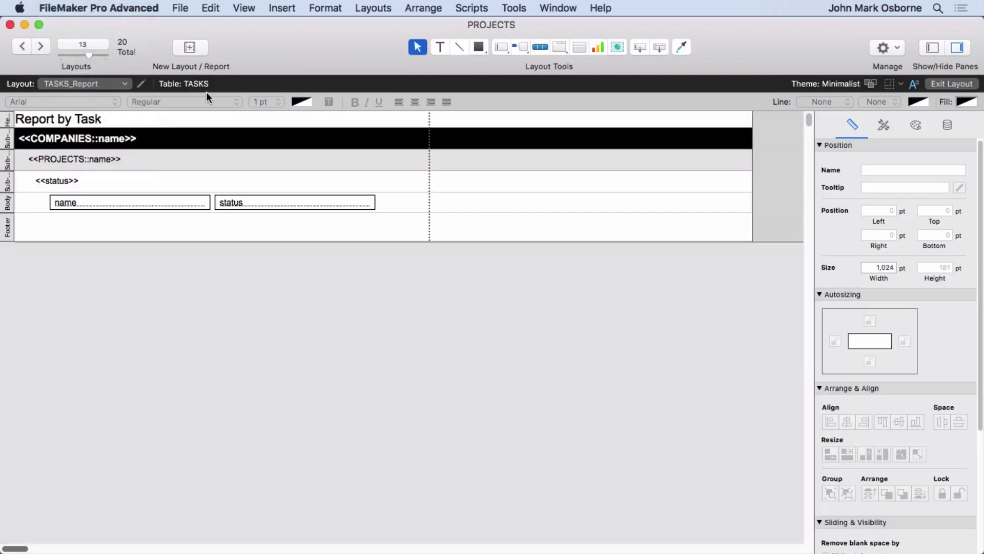
left_click(244, 8)
left_click(255, 24)
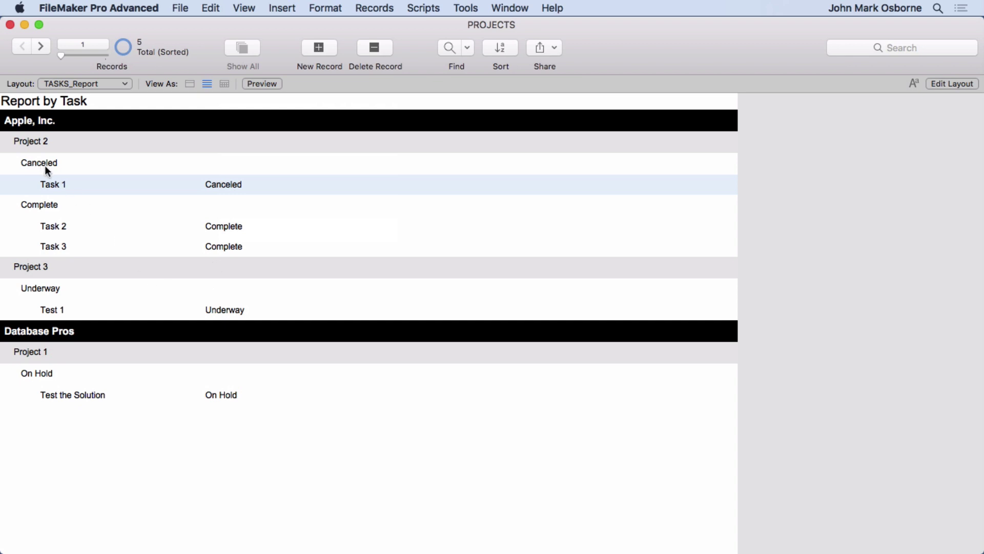
left_click(88, 212)
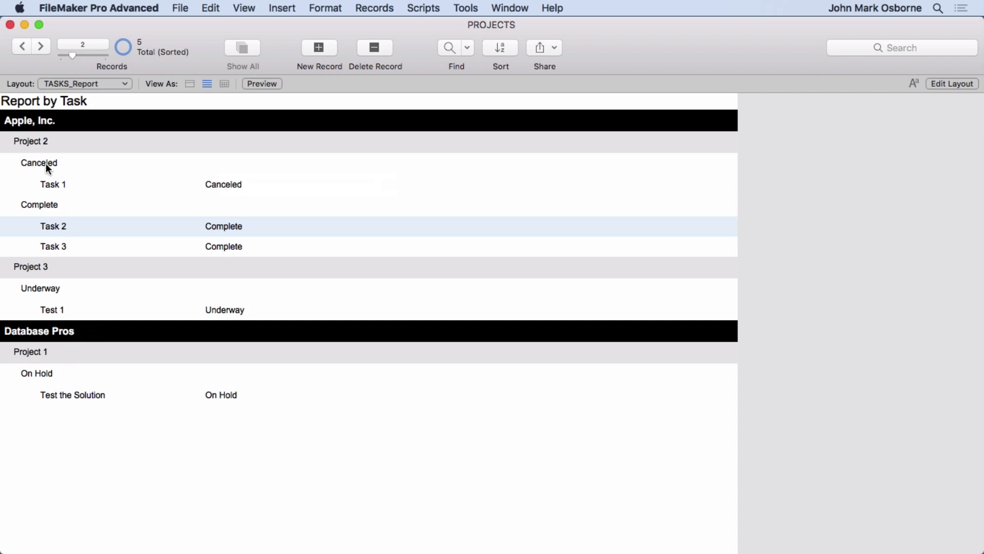
Step: Underline the status merge field in the TASKS_Report layout's status sub-summary and view the report in Browse mode
left_click(938, 86)
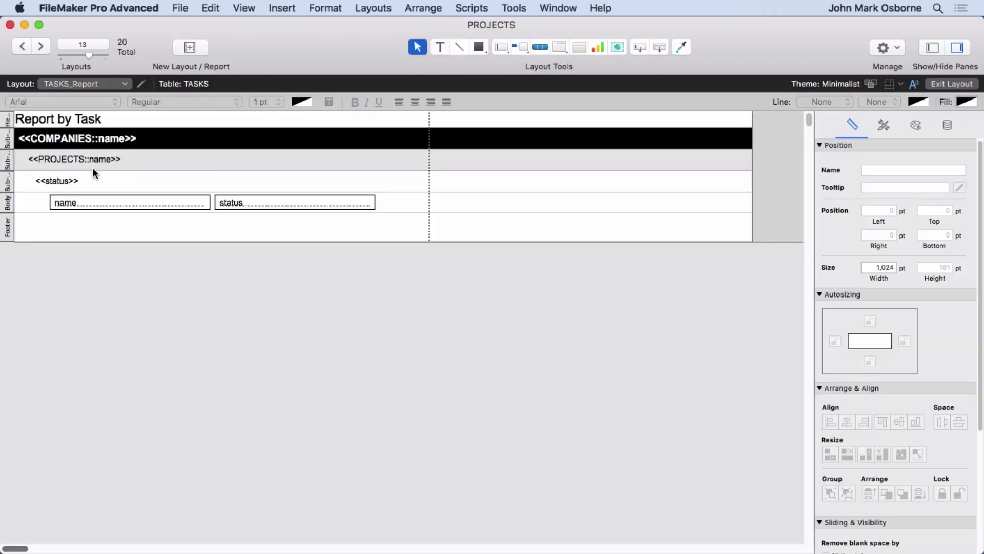
left_click(61, 181)
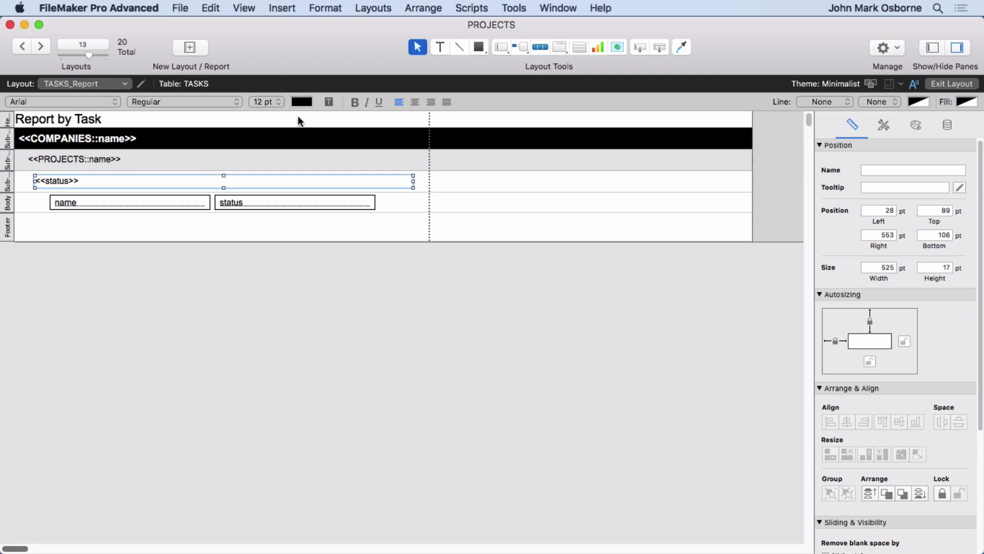
left_click(380, 101)
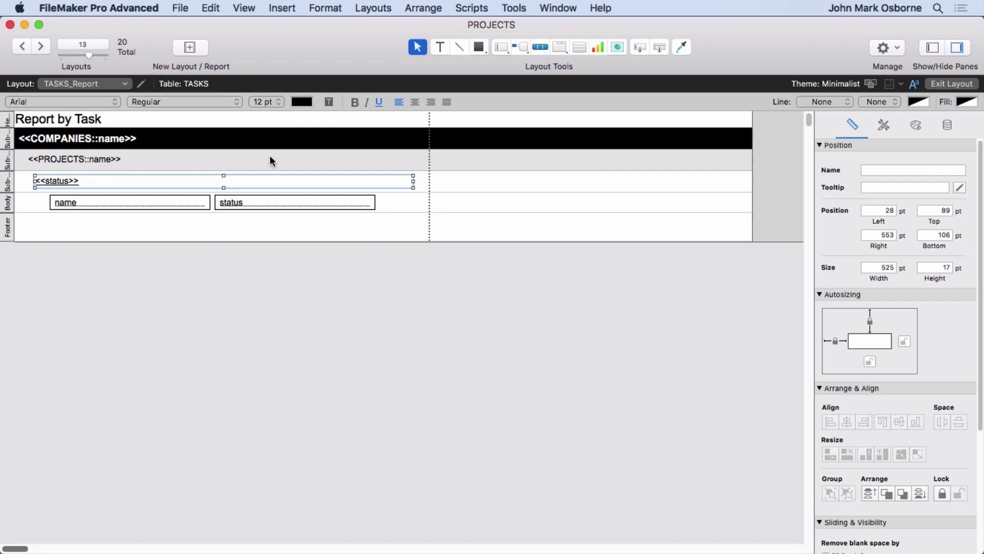
left_click(244, 7)
left_click(267, 24)
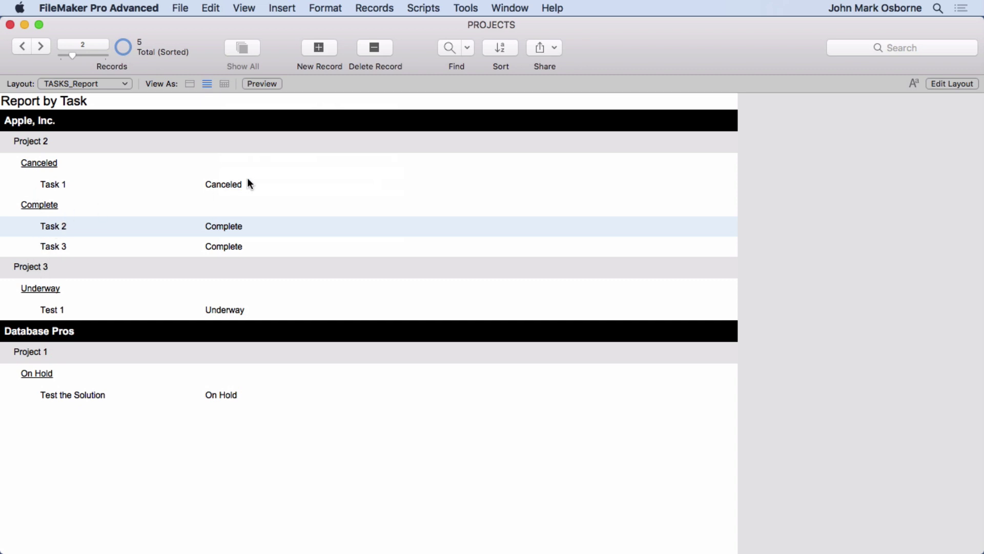
Step: In Layout mode, set the font size of the PROJECTS::name merge field in the project sub-summary to 14 pt
left_click(953, 84)
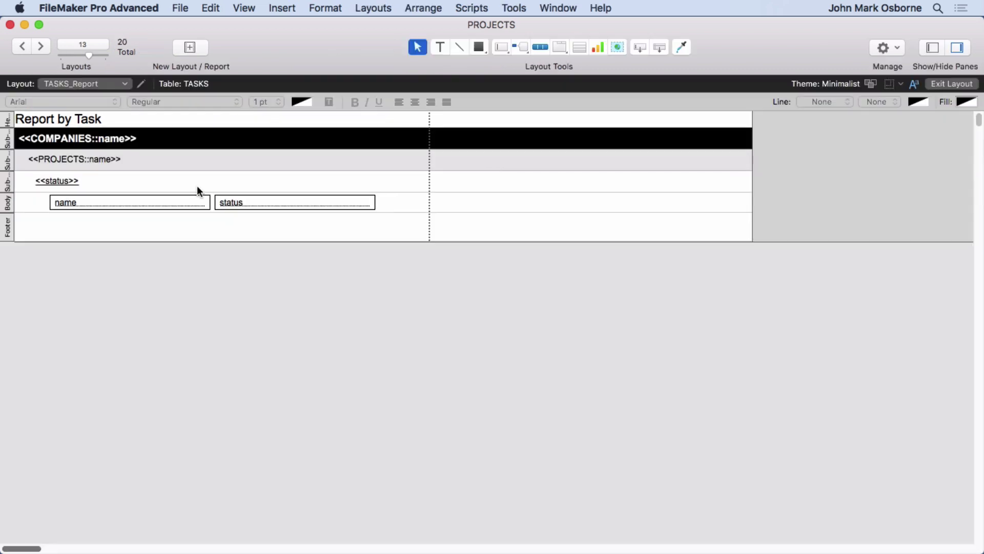
left_click(85, 162)
left_click(265, 101)
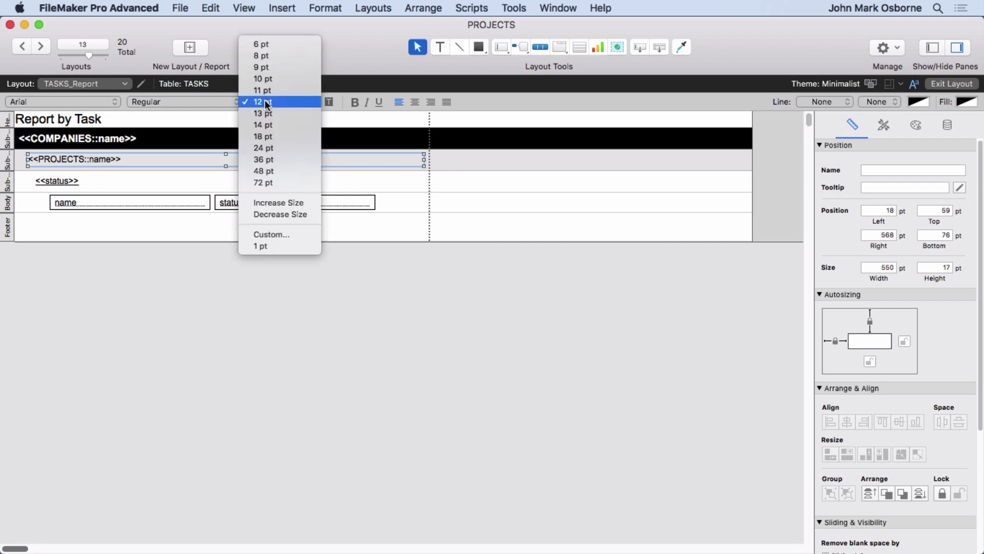
left_click(262, 122)
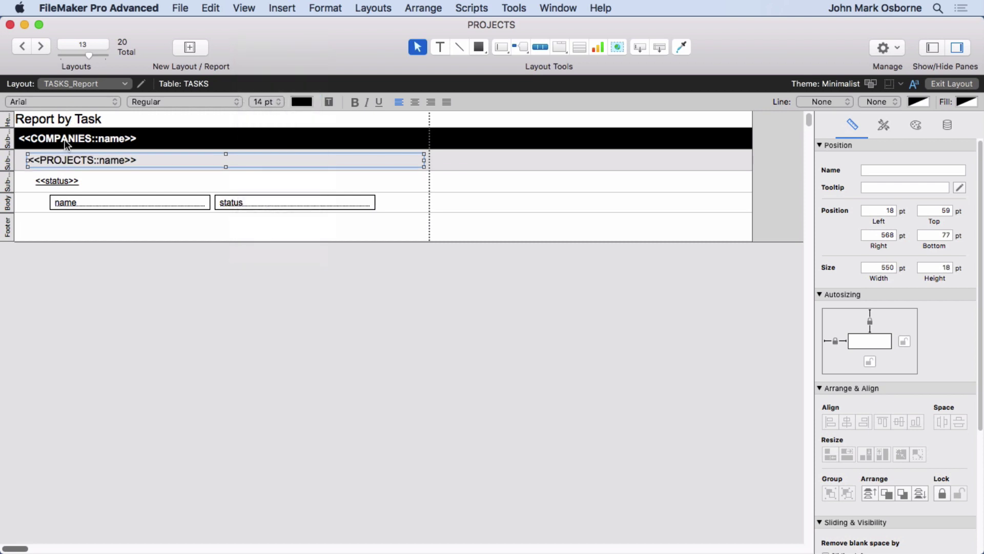
Step: Set the COMPANIES::name merge field to 18 pt and nudge it up 3 pt within the black company sub-summary
left_click(126, 132)
left_click(257, 101)
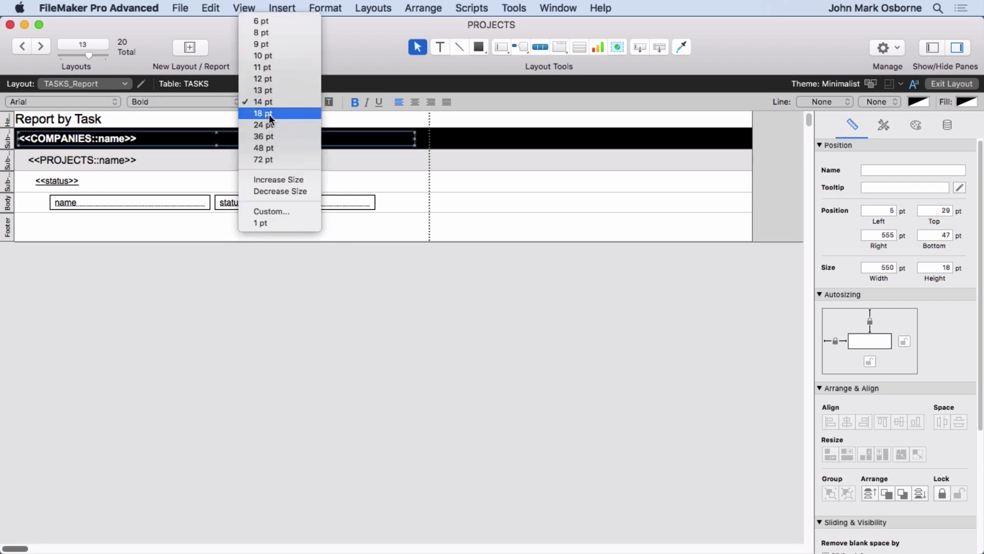
left_click(269, 114)
left_click(167, 163)
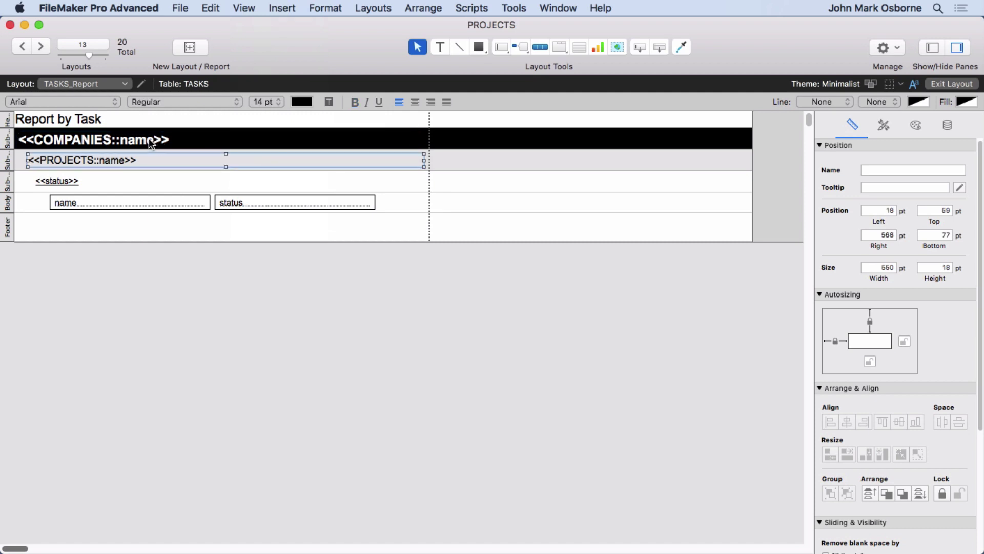
left_click(151, 142)
key("Up")
key("Up")
key("Up")
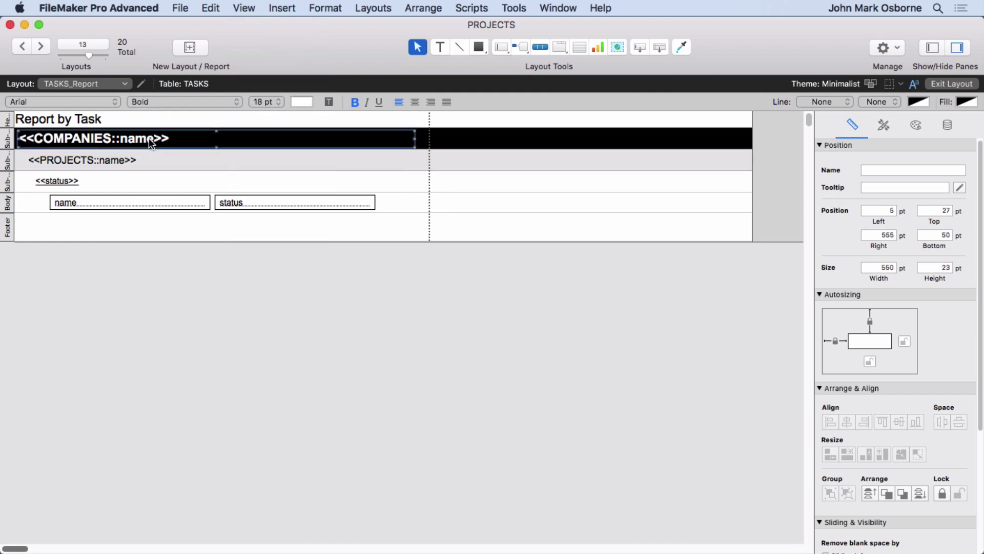
Step: View the report in Browse mode and select the Test the Solution record under Project 1
left_click(244, 8)
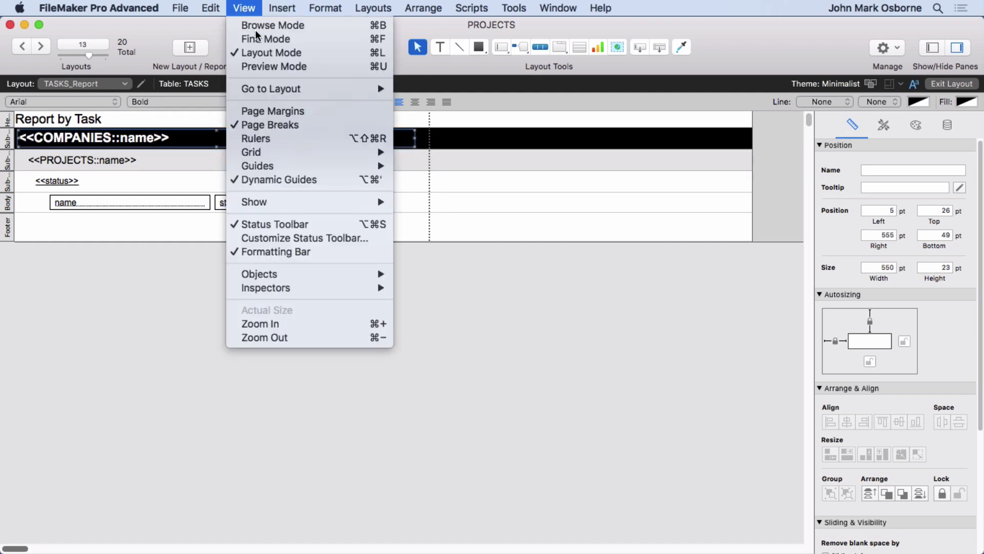
left_click(255, 30)
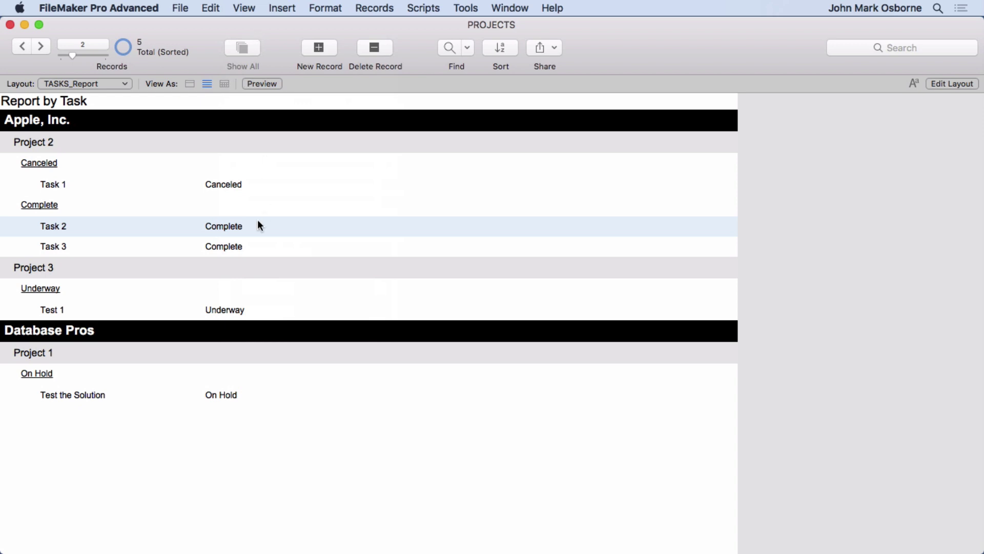
left_click(68, 391)
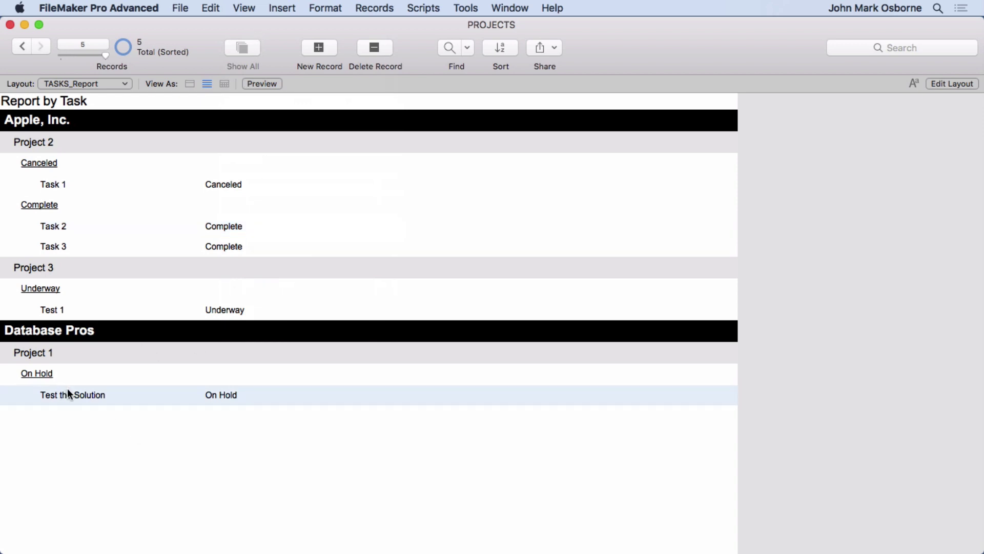